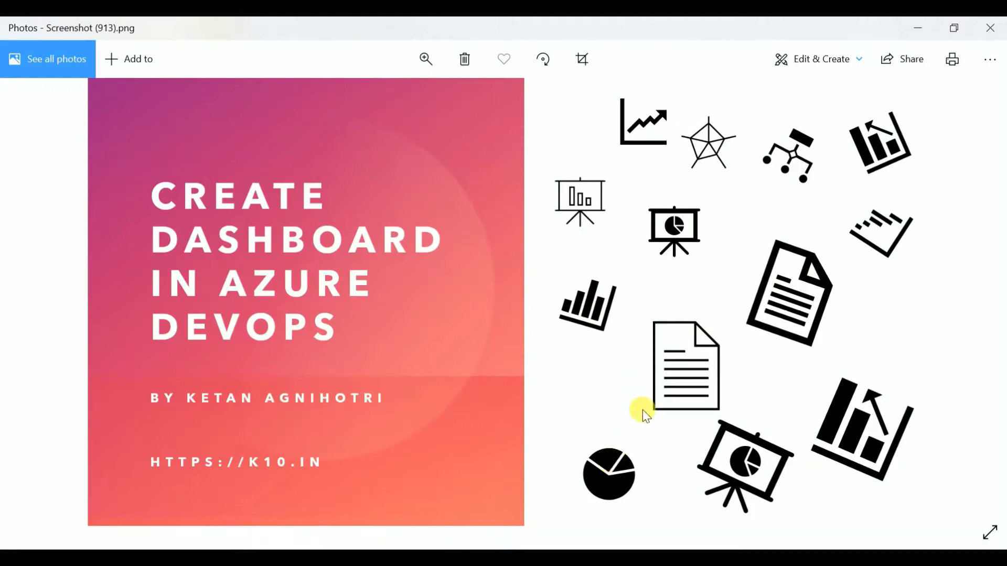
- View the sample weekly status report dashboard image and switch to Chrome with the Azure DevOps project dashboard
{"action": "left_click", "coordinate": [706, 545]}
{"action": "left_click", "coordinate": [652, 508]}
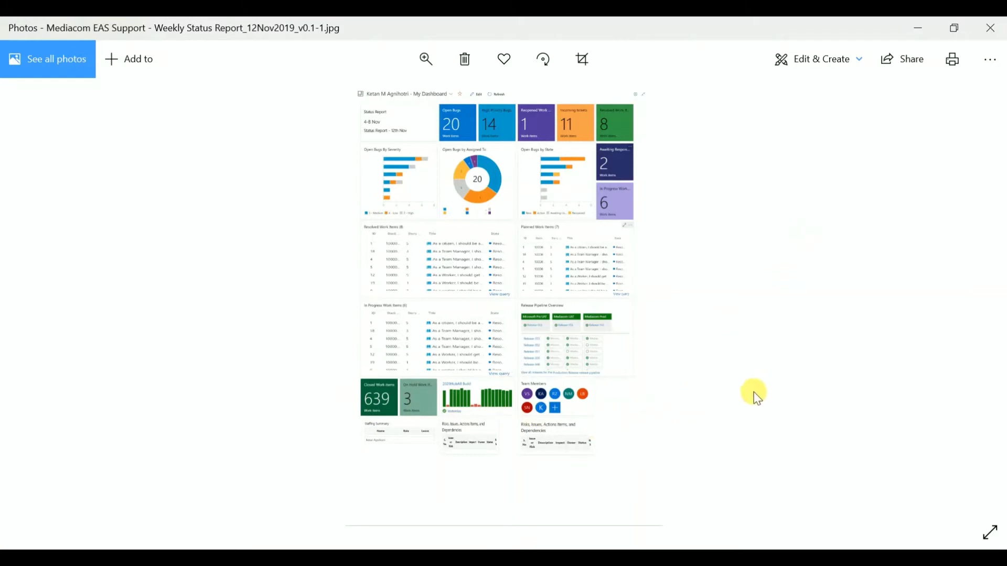
{"action": "key", "text": "alt+Tab"}
{"action": "key", "text": "alt+Tab"}
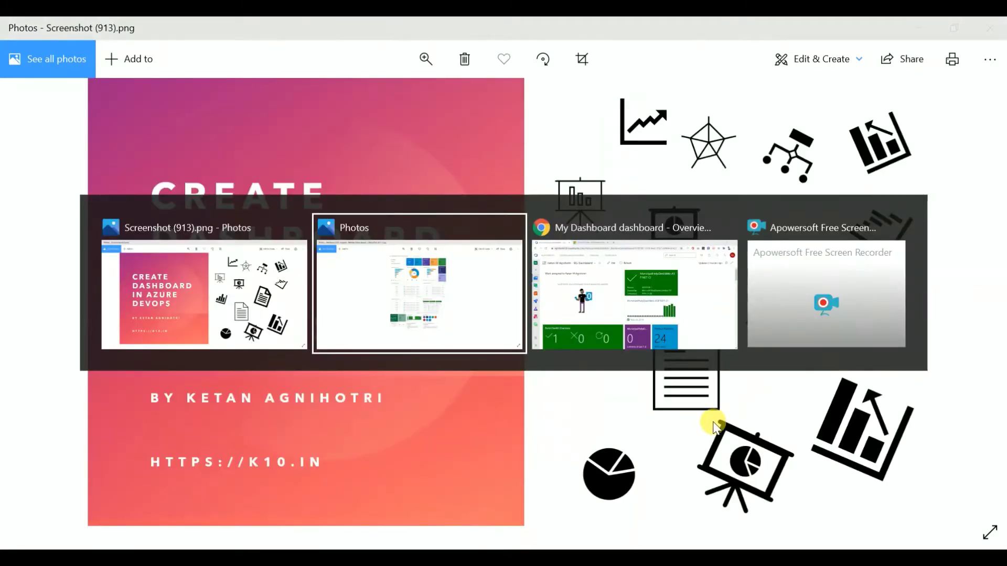
{"action": "key", "text": "alt+Tab"}
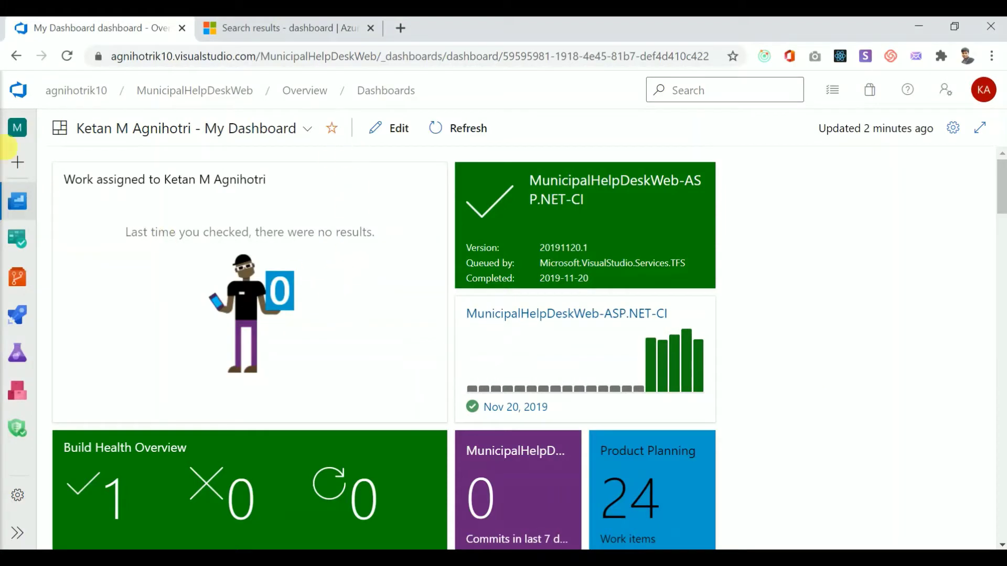
- Start a new dashboard from the project's dashboards list, entering My Report as both name and description
{"action": "left_click", "coordinate": [17, 533]}
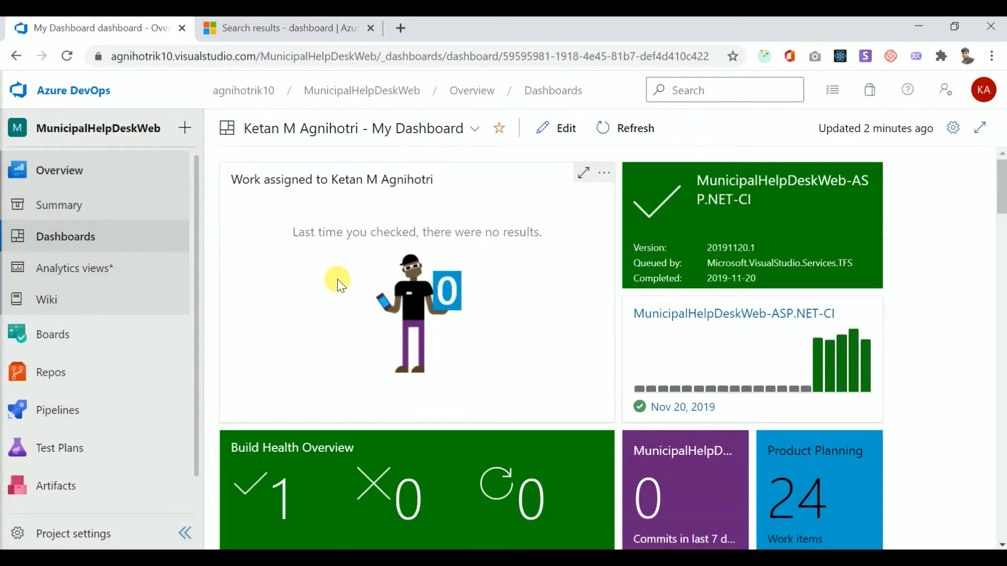
{"action": "left_click", "coordinate": [88, 236]}
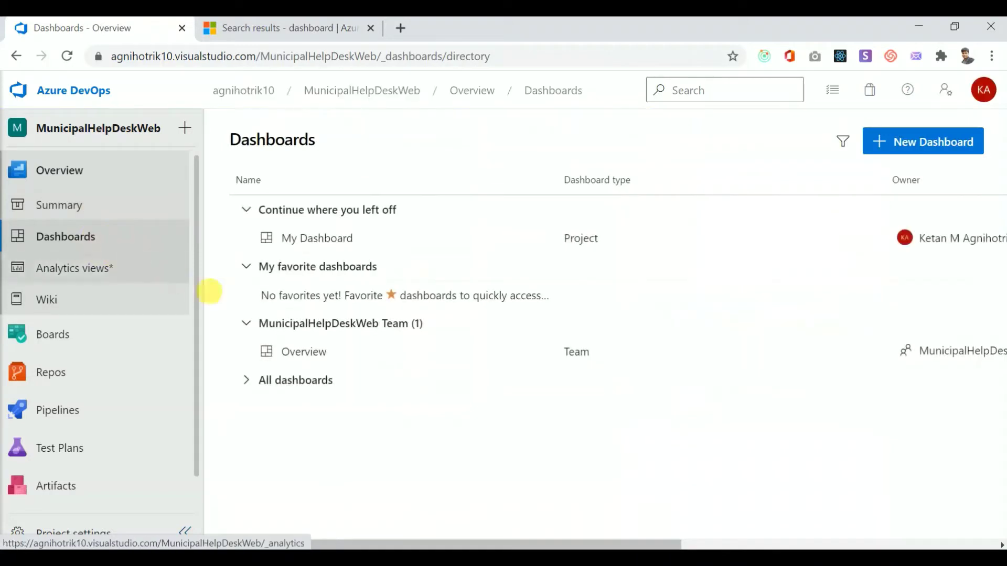
{"action": "left_click", "coordinate": [924, 152]}
{"action": "left_click", "coordinate": [743, 177]}
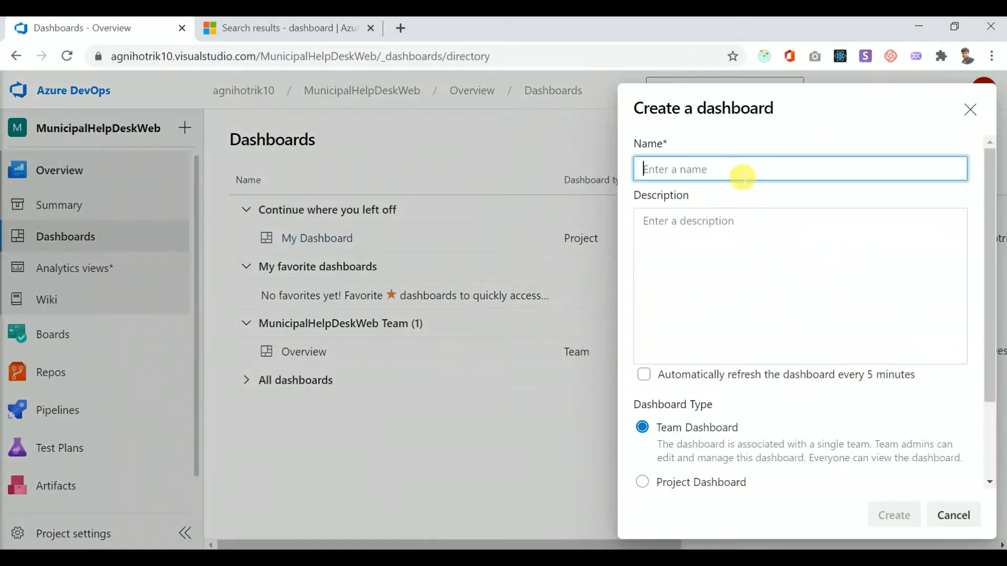
{"action": "type", "text": "My Report"}
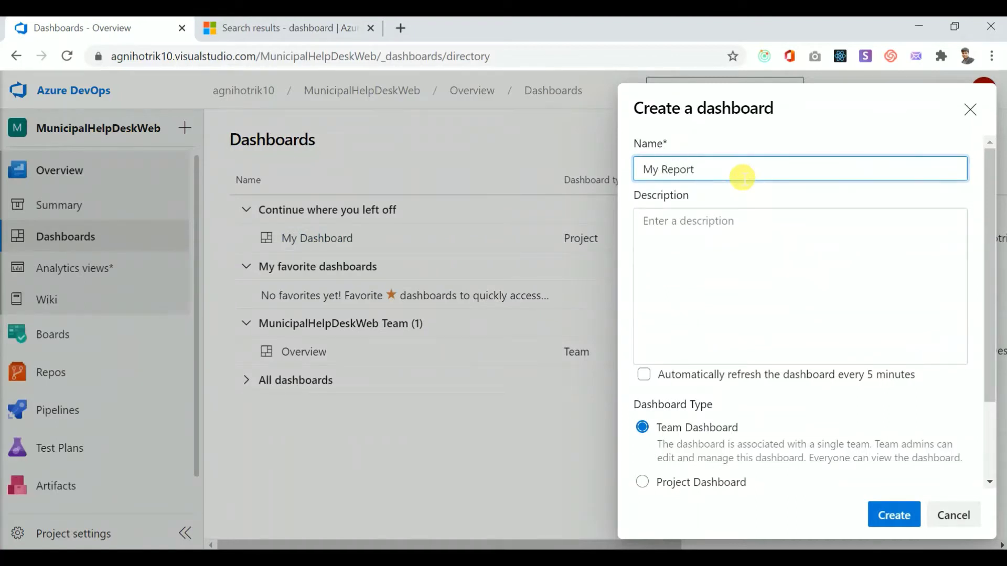
{"action": "key", "text": "ctrl+a"}
{"action": "key", "text": "ctrl+c"}
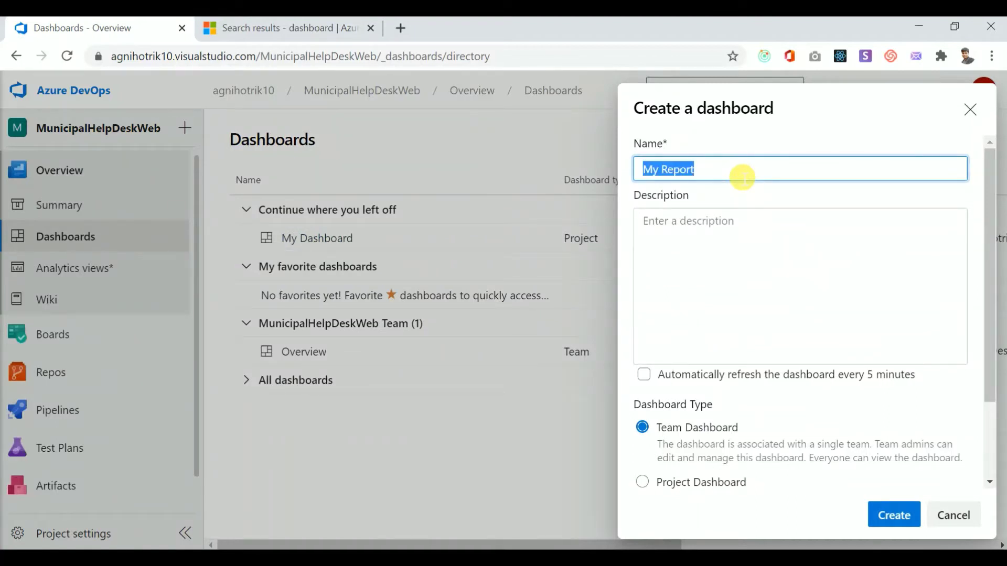
{"action": "left_click", "coordinate": [728, 225]}
{"action": "key", "text": "ctrl+v"}
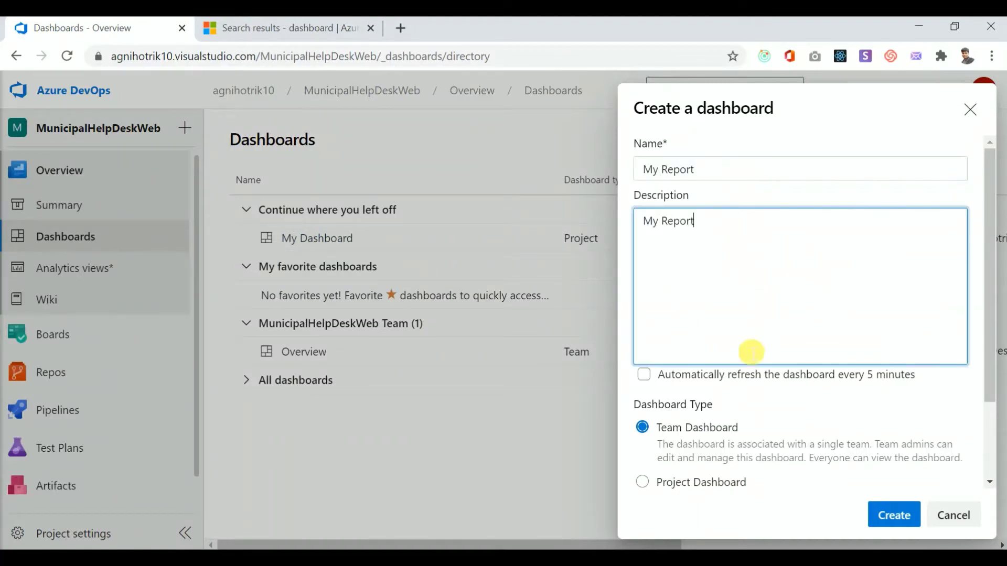
- Enable automatic refresh every 5 minutes, set the dashboard type to Project Dashboard and create the dashboard
{"action": "left_click", "coordinate": [644, 375]}
{"action": "scroll", "coordinate": [835, 411], "scroll_direction": "down", "scroll_amount": 2}
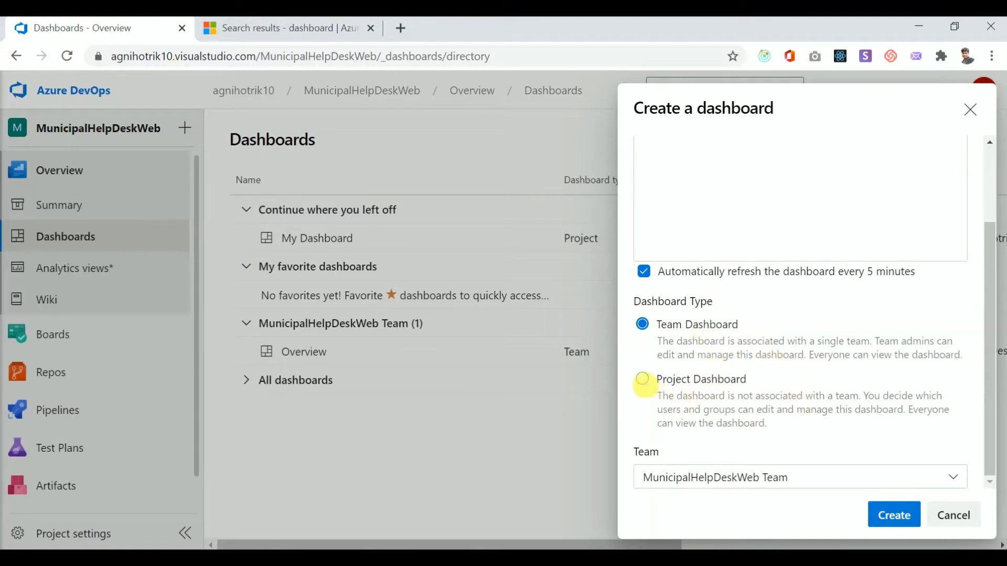
{"action": "left_click", "coordinate": [642, 379]}
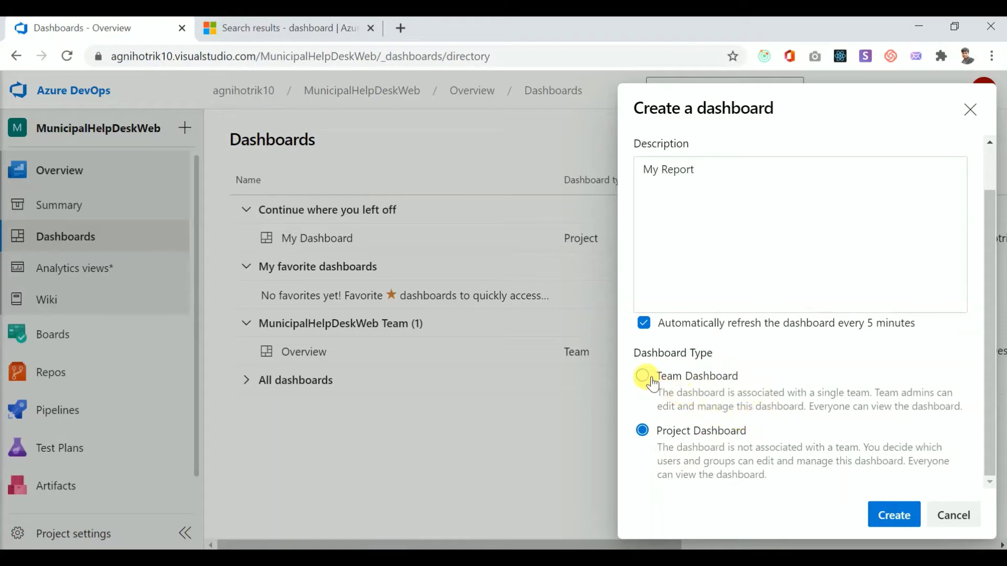
{"action": "left_click", "coordinate": [647, 378]}
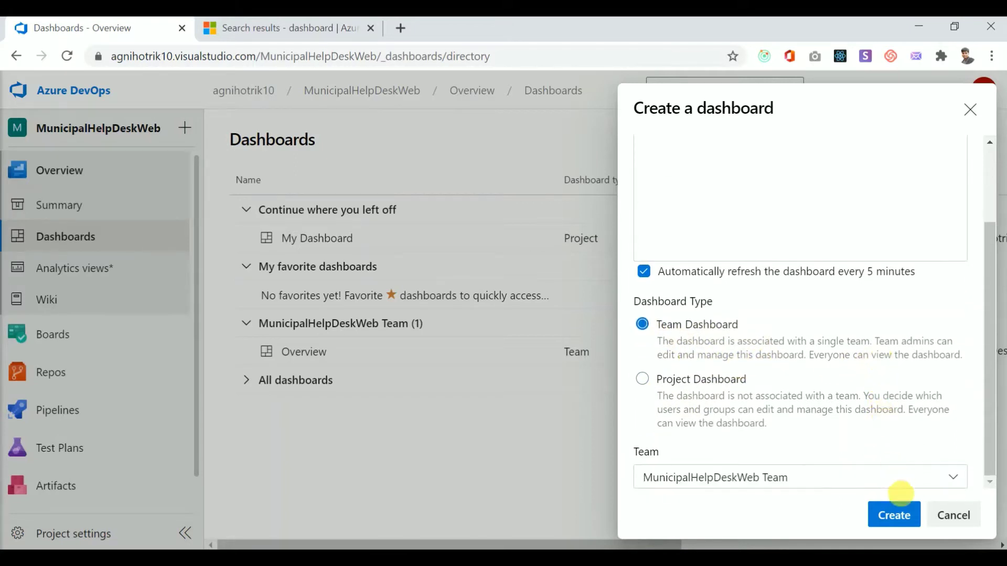
{"action": "left_click", "coordinate": [646, 380]}
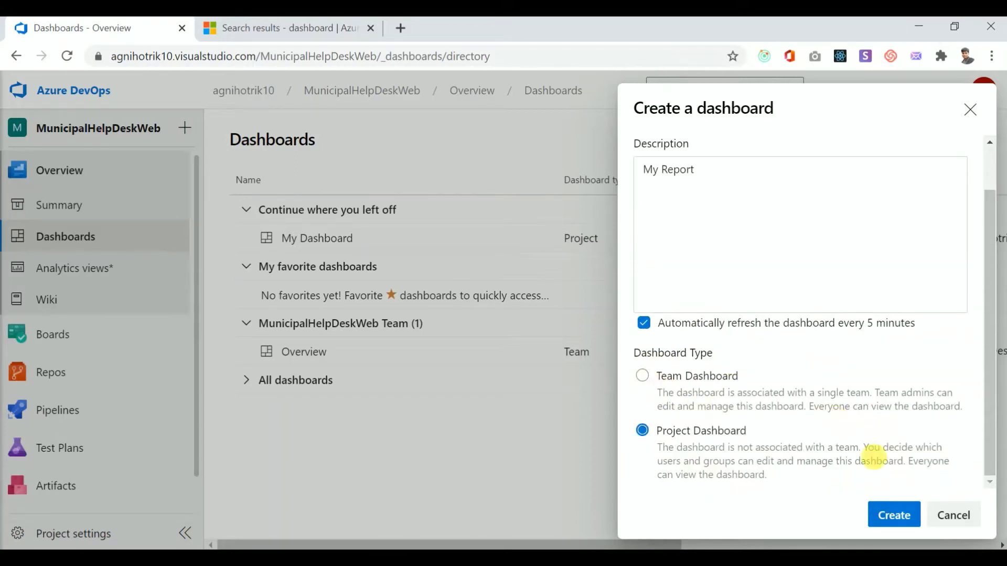
{"action": "left_click", "coordinate": [897, 519]}
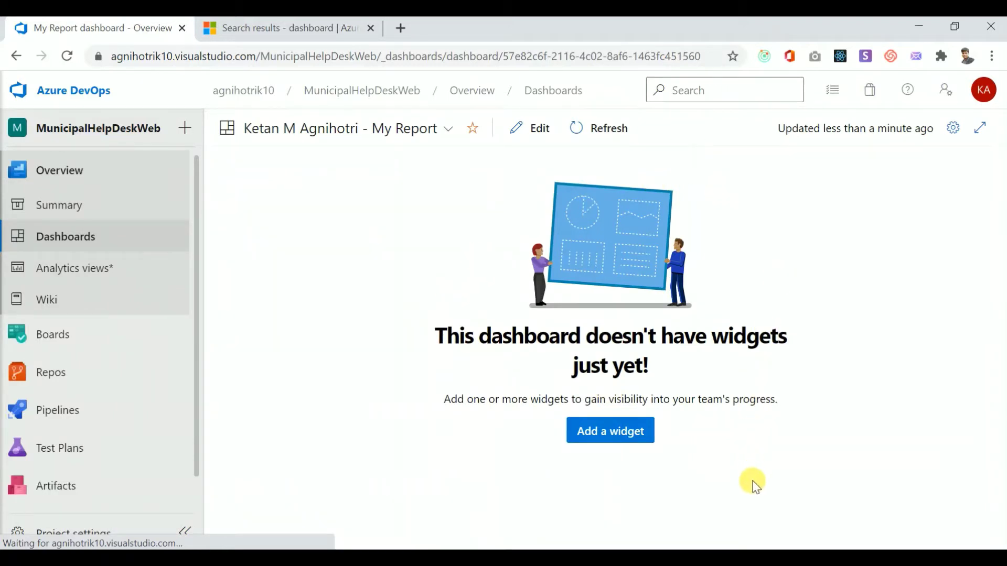
- Review the My Report dashboard's settings, including refresh, owner and security, and close them without saving
{"action": "left_click", "coordinate": [589, 127]}
{"action": "left_click_drag", "start_coordinate": [780, 130], "coordinate": [926, 128]}
{"action": "left_click", "coordinate": [952, 129]}
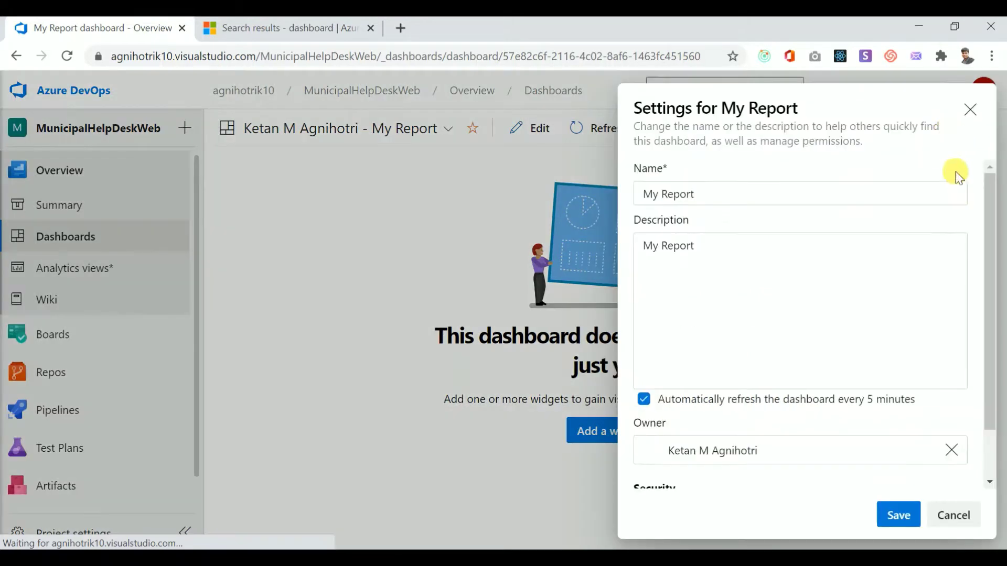
{"action": "scroll", "coordinate": [716, 350], "scroll_direction": "down", "scroll_amount": 2}
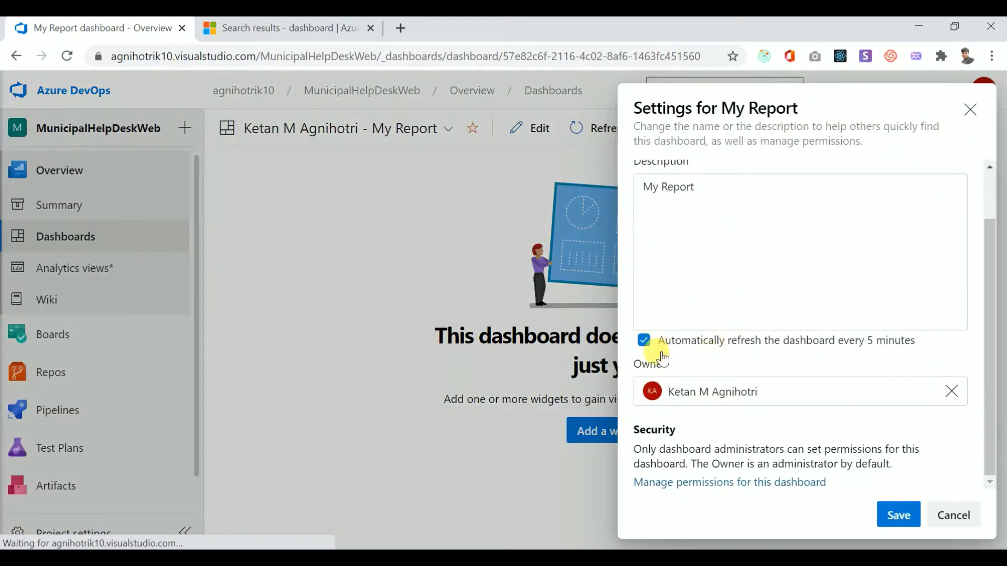
{"action": "scroll", "coordinate": [778, 343], "scroll_direction": "up", "scroll_amount": 2}
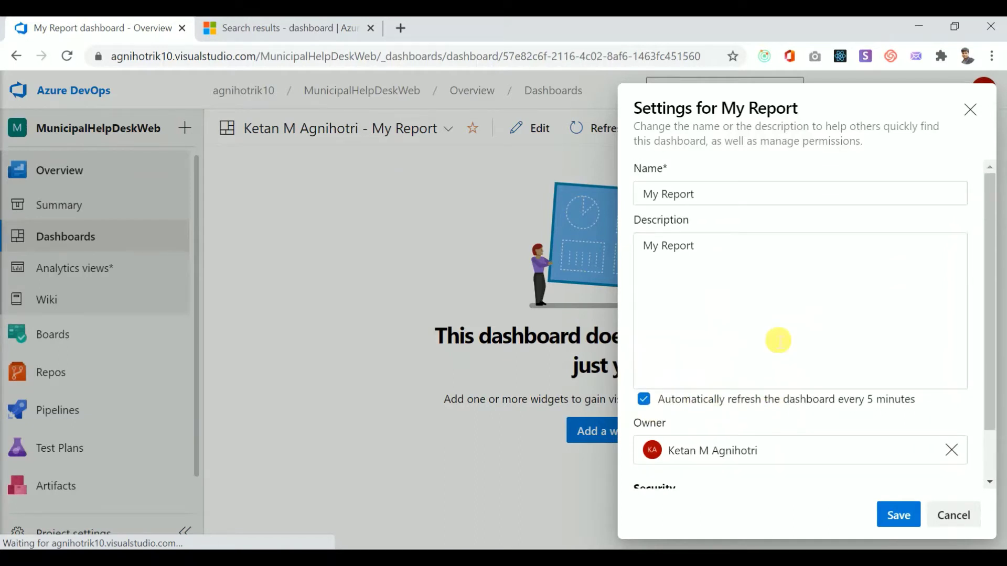
{"action": "scroll", "coordinate": [771, 356], "scroll_direction": "down", "scroll_amount": 2}
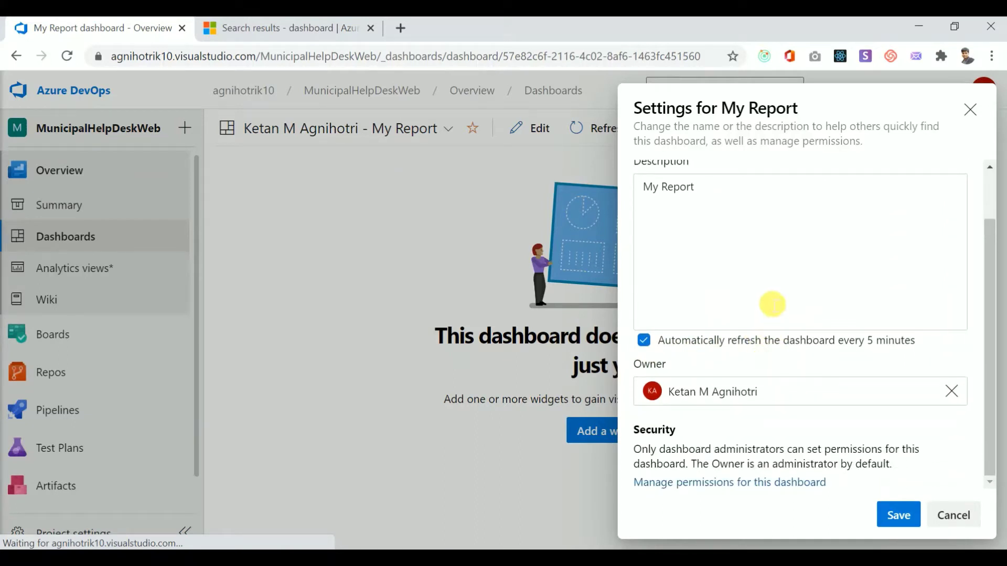
{"action": "scroll", "coordinate": [776, 315], "scroll_direction": "up", "scroll_amount": 2}
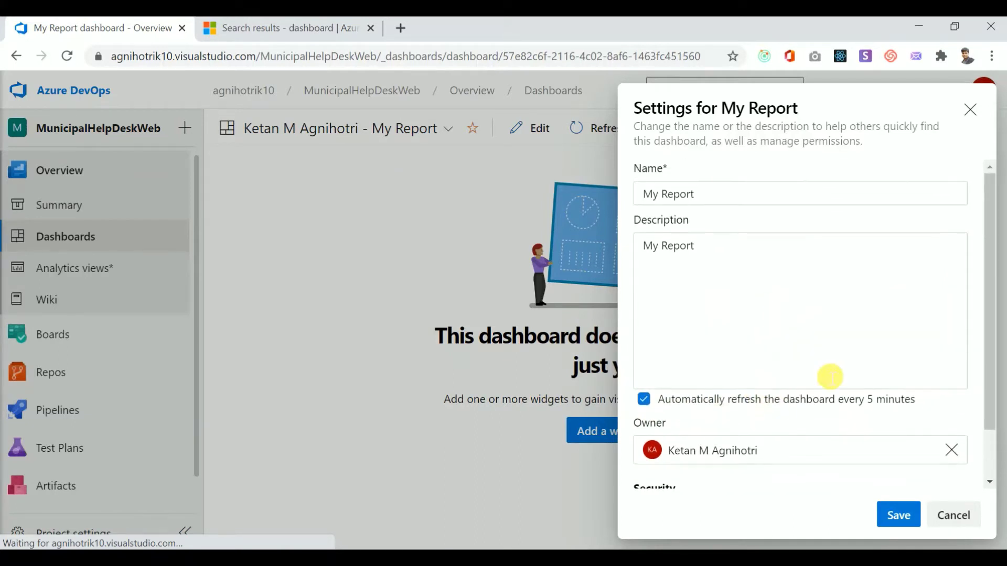
{"action": "left_click", "coordinate": [953, 515]}
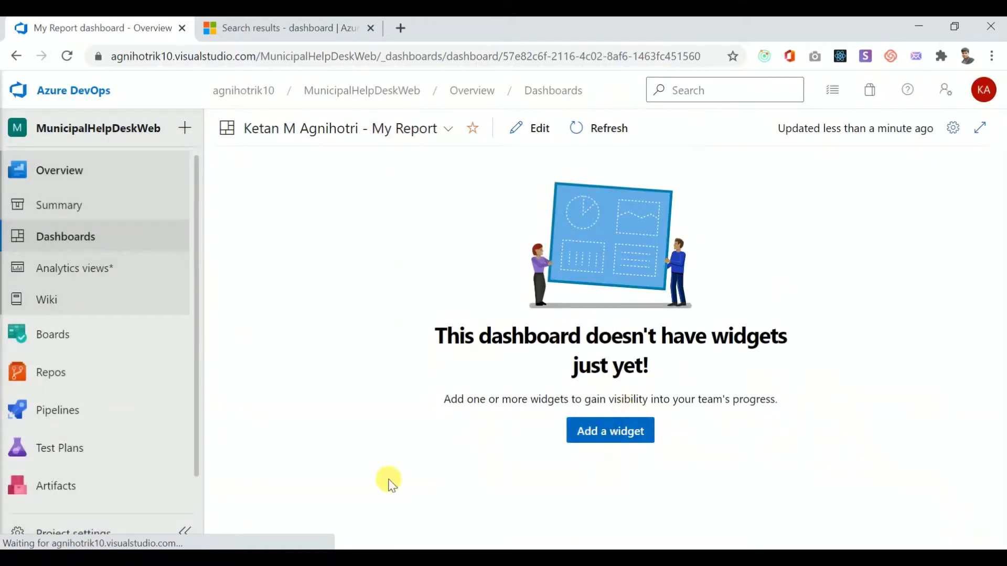
- Collapse the project navigation and look through the recently updated work items in Boards
{"action": "left_click", "coordinate": [186, 531]}
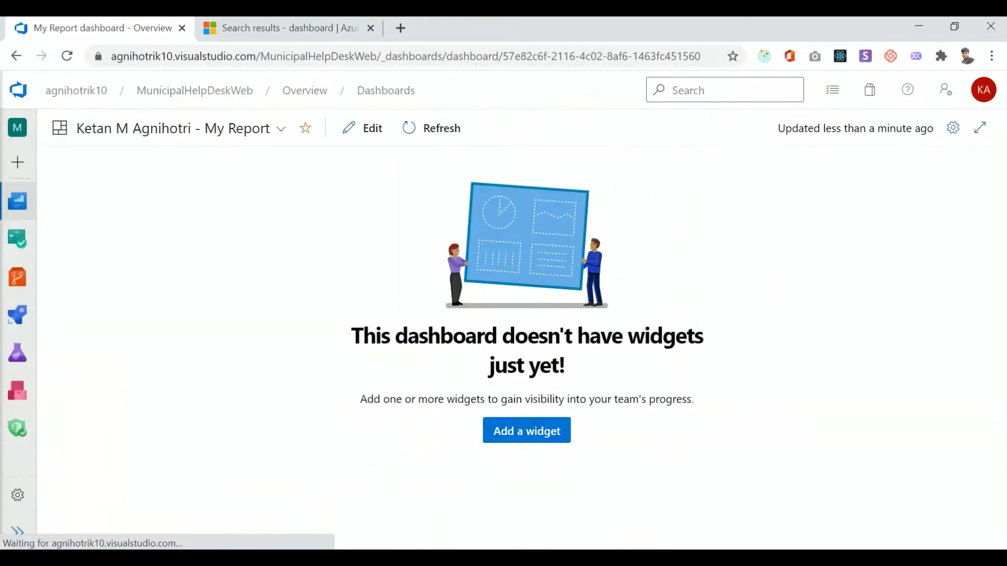
{"action": "left_click", "coordinate": [650, 526]}
{"action": "mouse_move", "coordinate": [17, 293]}
{"action": "mouse_move", "coordinate": [19, 243]}
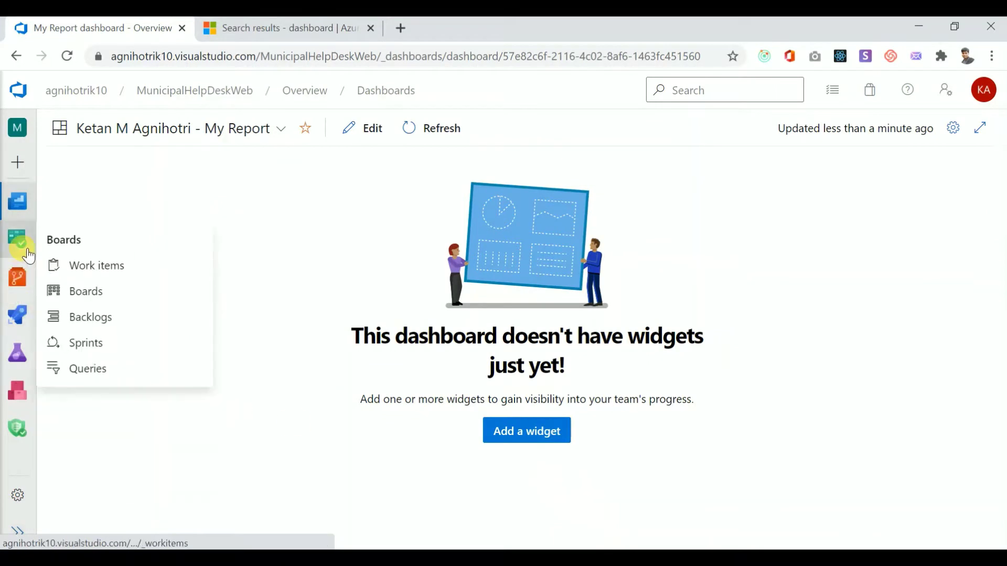
{"action": "left_click", "coordinate": [81, 271]}
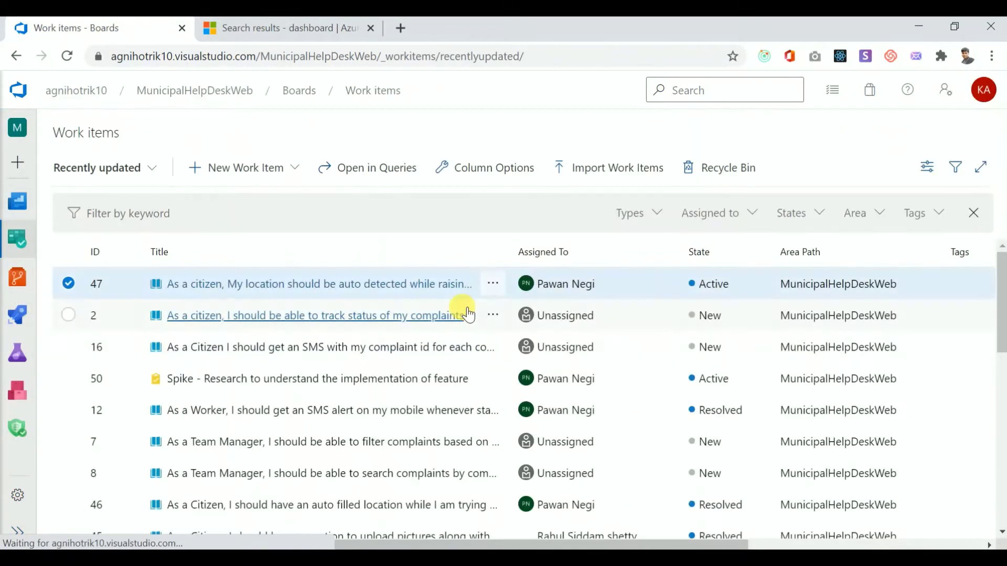
{"action": "scroll", "coordinate": [360, 278], "scroll_direction": "down", "scroll_amount": 10}
- Look through the project's repository files, pipelines, releases and test plans
{"action": "mouse_move", "coordinate": [17, 277]}
{"action": "left_click", "coordinate": [80, 301]}
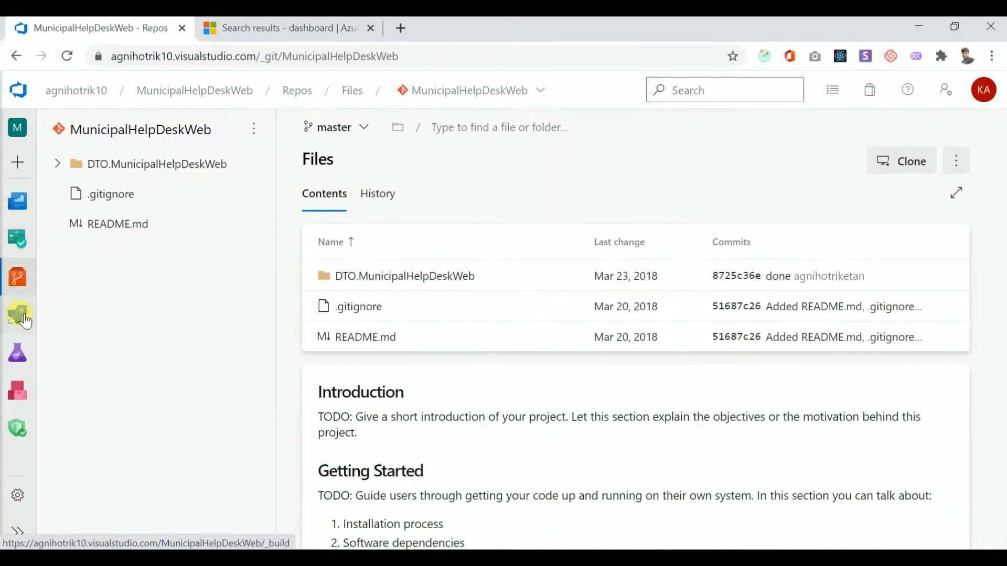
{"action": "left_click", "coordinate": [18, 337]}
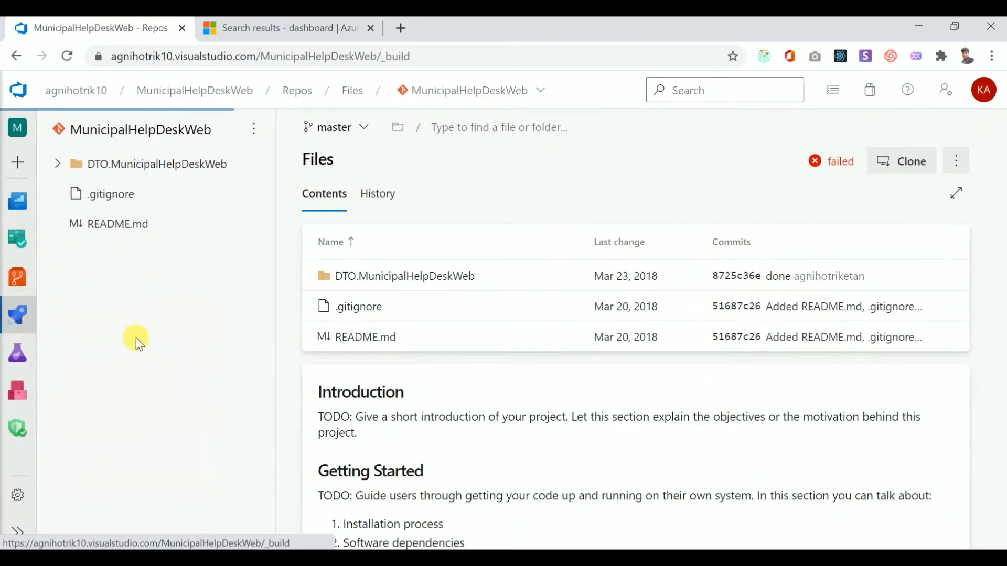
{"action": "mouse_move", "coordinate": [18, 315]}
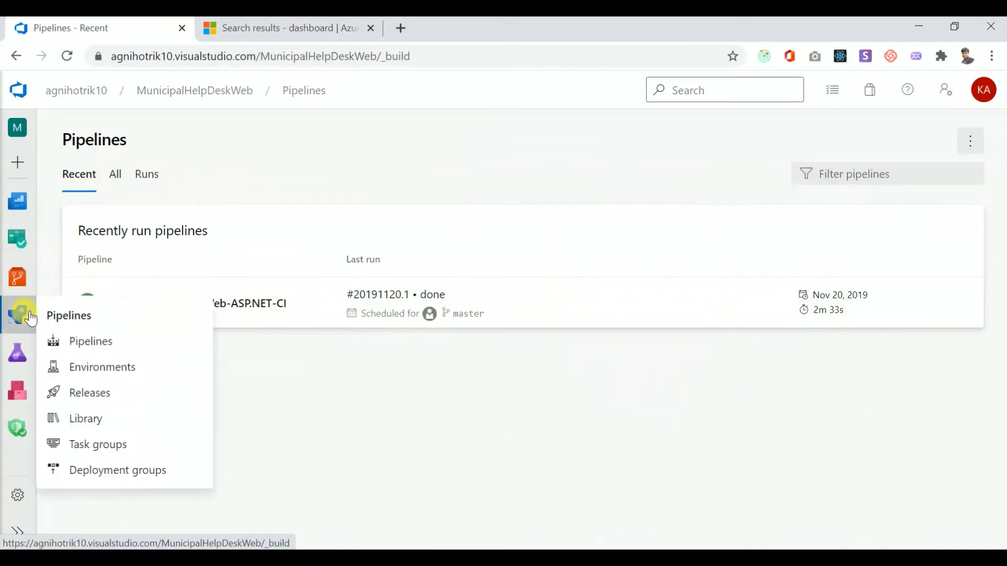
{"action": "left_click", "coordinate": [85, 404]}
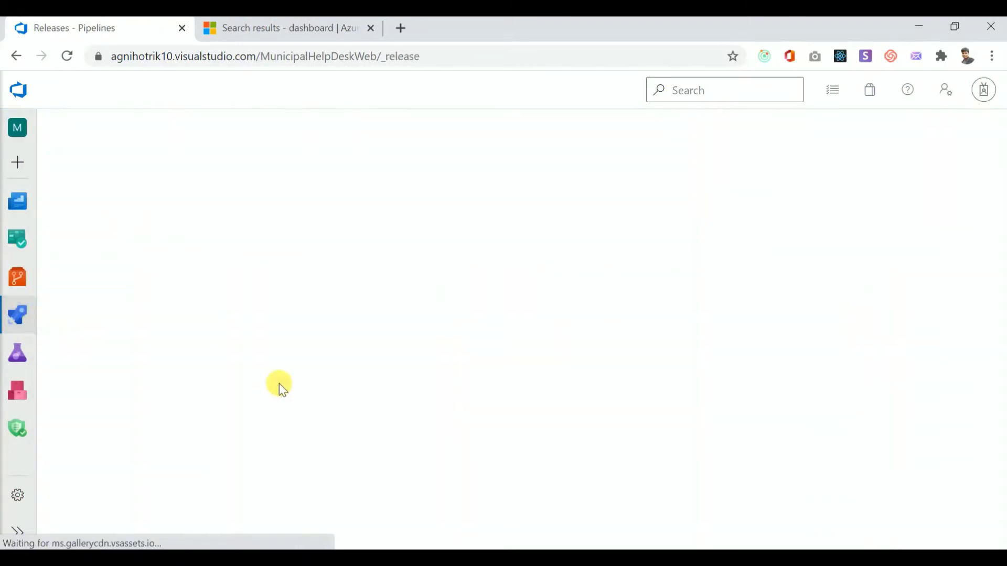
{"action": "left_click", "coordinate": [17, 353]}
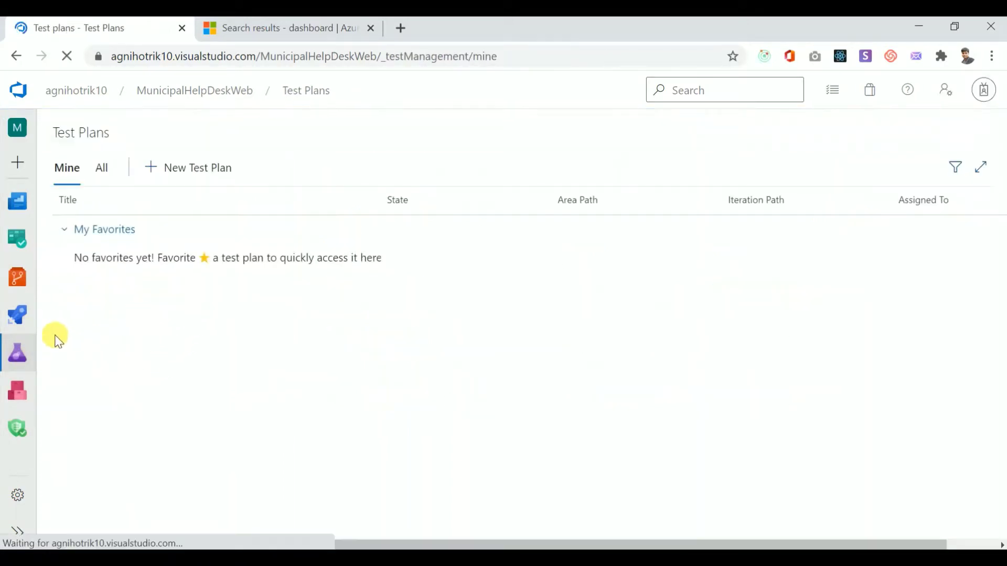
- Return to the My Report dashboard and open the catalog for adding a widget
{"action": "mouse_move", "coordinate": [17, 195]}
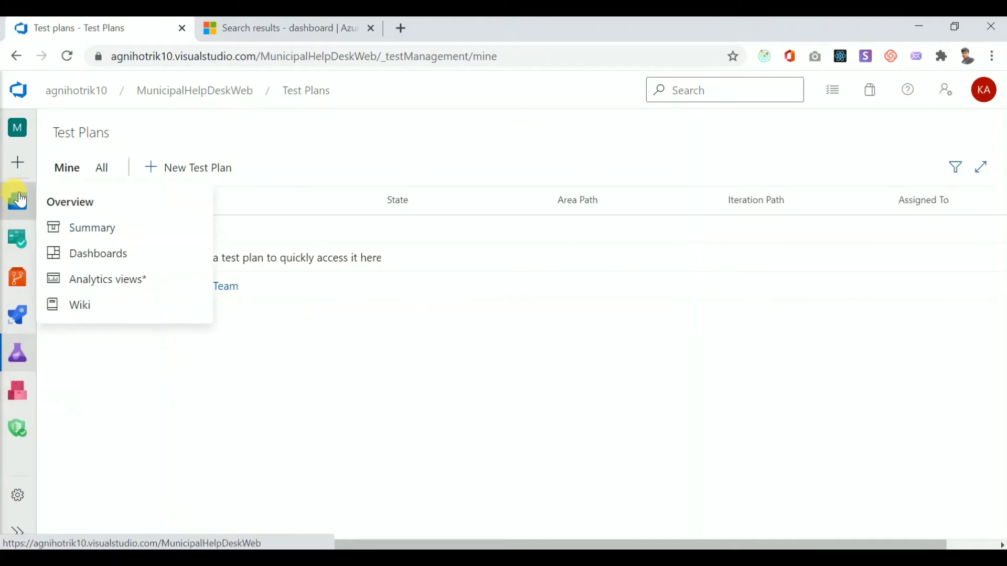
{"action": "left_click", "coordinate": [79, 254]}
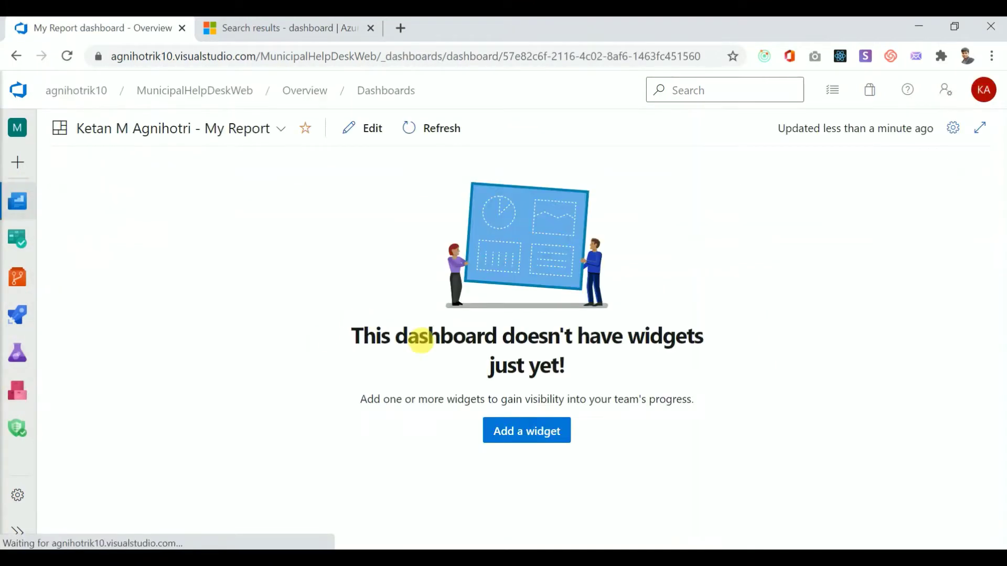
{"action": "left_click", "coordinate": [539, 431]}
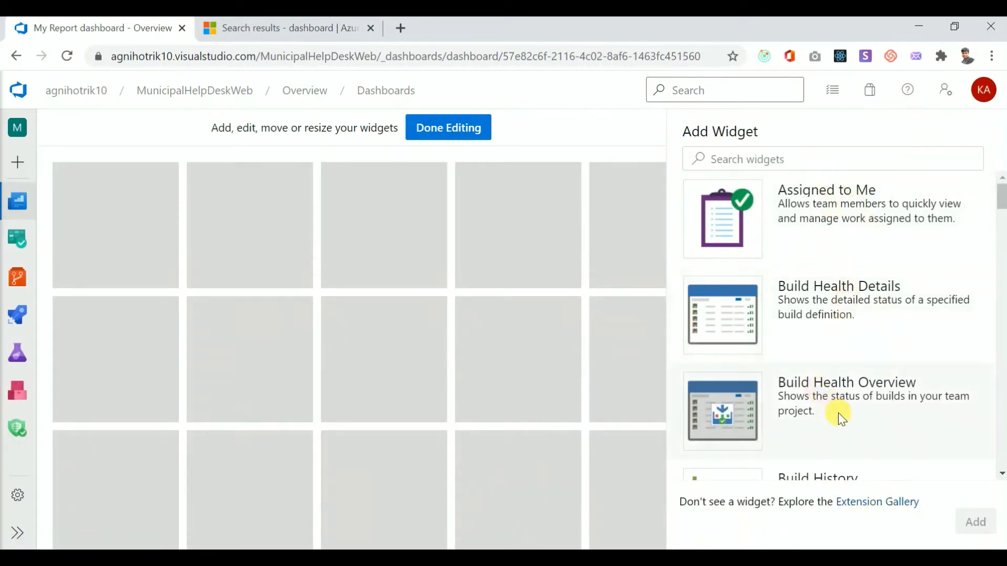
- Open the Extension Gallery in a new tab and examine the available marketplace extensions by category
{"action": "right_click", "coordinate": [879, 501]}
{"action": "left_click", "coordinate": [808, 311]}
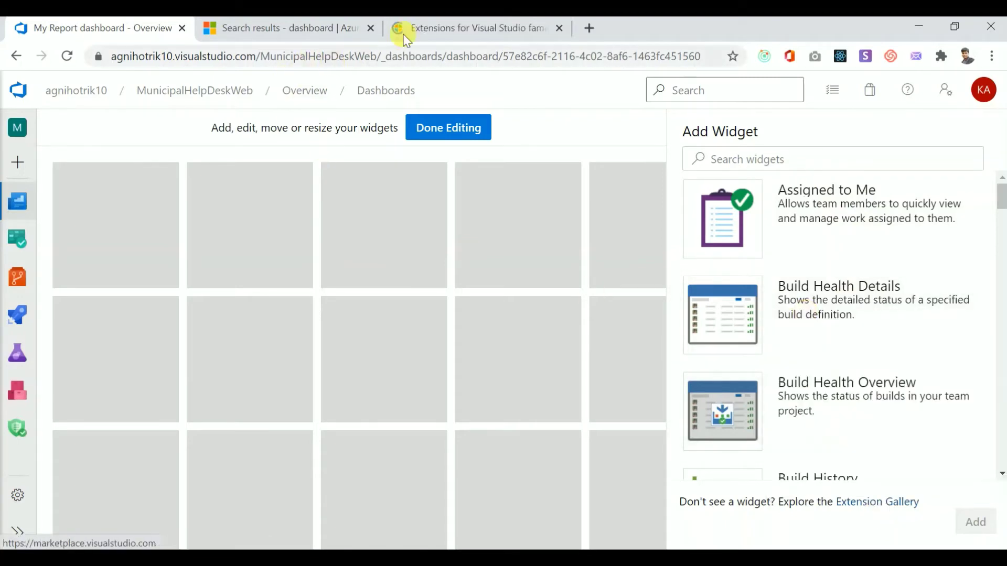
{"action": "left_click", "coordinate": [464, 28]}
{"action": "scroll", "coordinate": [464, 353], "scroll_direction": "down", "scroll_amount": 5}
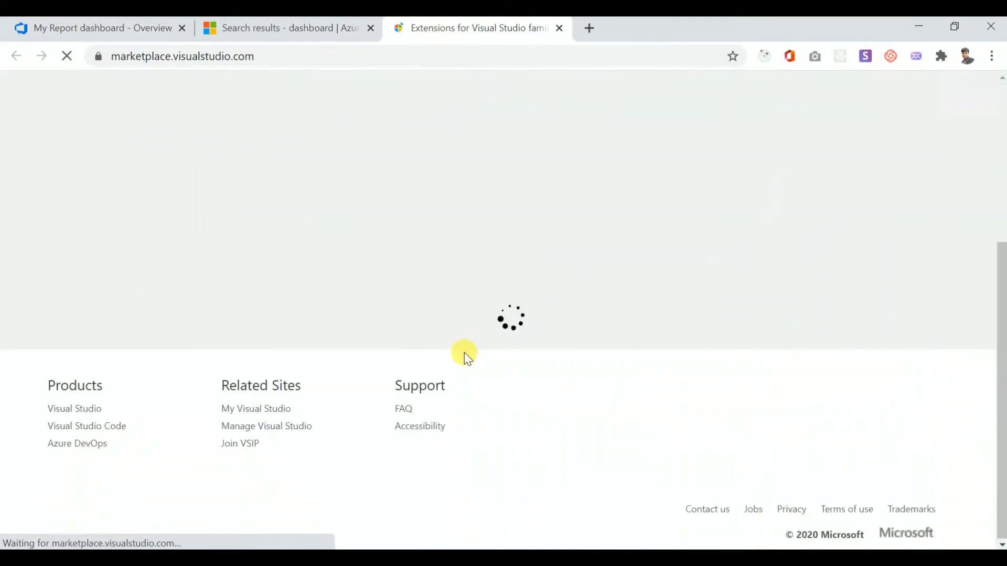
{"action": "scroll", "coordinate": [464, 352], "scroll_direction": "down", "scroll_amount": 10}
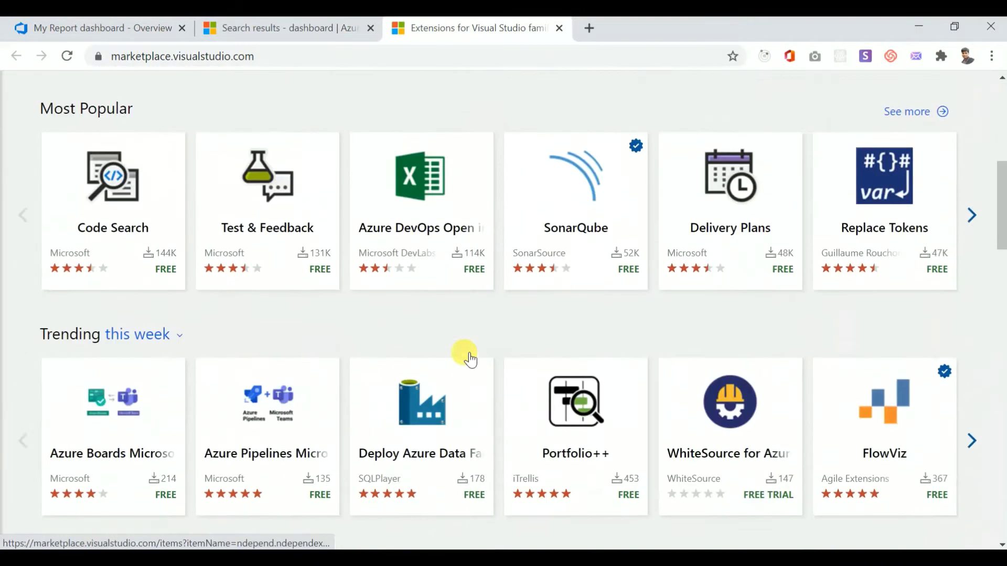
{"action": "scroll", "coordinate": [464, 353], "scroll_direction": "down", "scroll_amount": 10}
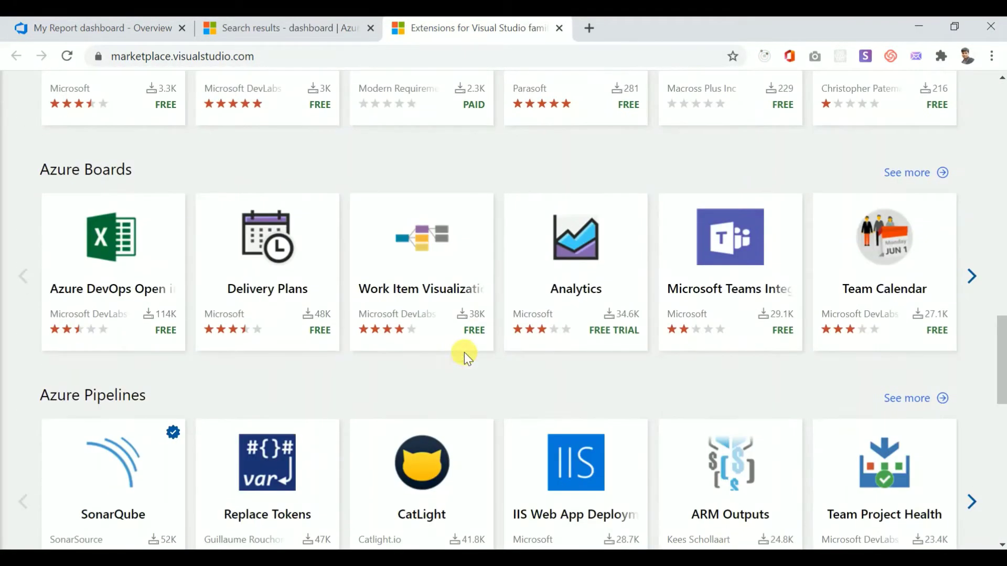
- Return to the My Report dashboard and add the Assigned to Me widget
{"action": "scroll", "coordinate": [44, 173], "scroll_direction": "up", "scroll_amount": 8}
{"action": "left_click", "coordinate": [128, 29]}
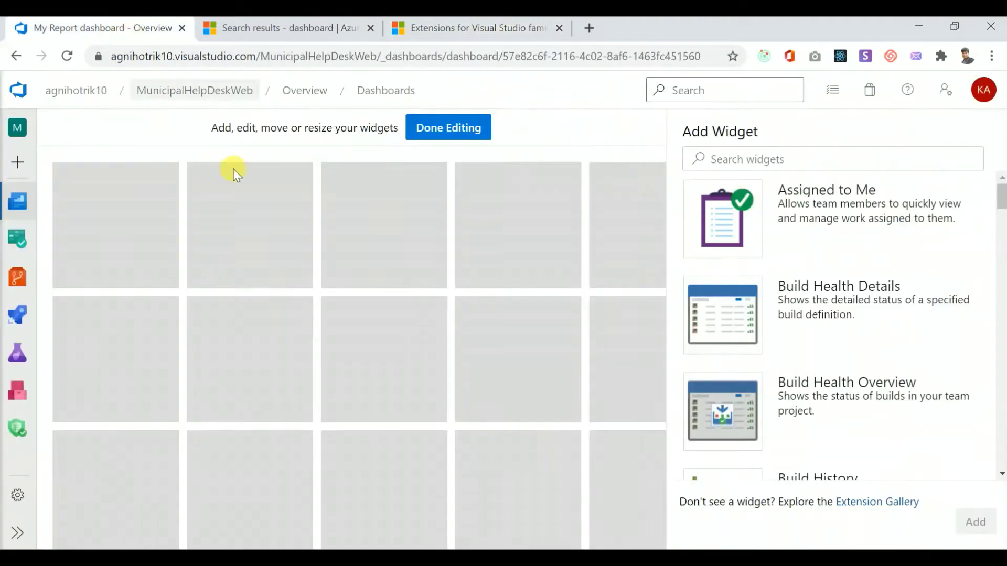
{"action": "left_click", "coordinate": [832, 202]}
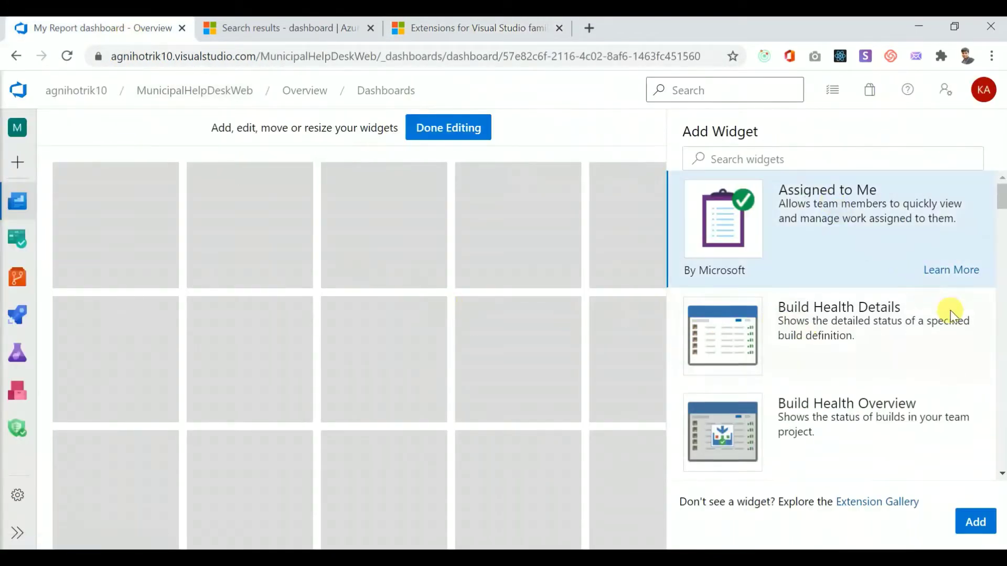
{"action": "left_click", "coordinate": [973, 521]}
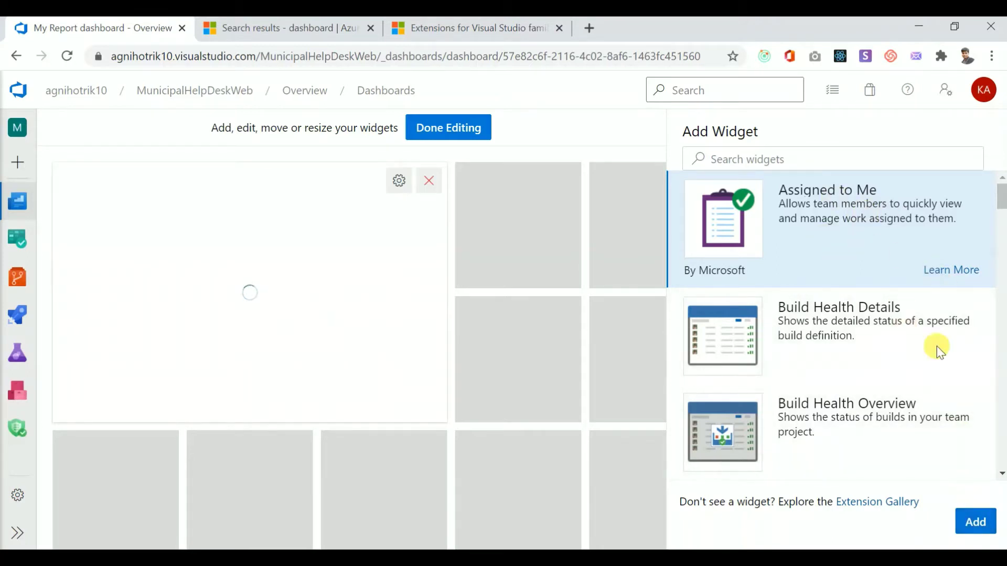
- Add the Build Health Details and Build Health Overview widgets to the dashboard
{"action": "left_click", "coordinate": [879, 347]}
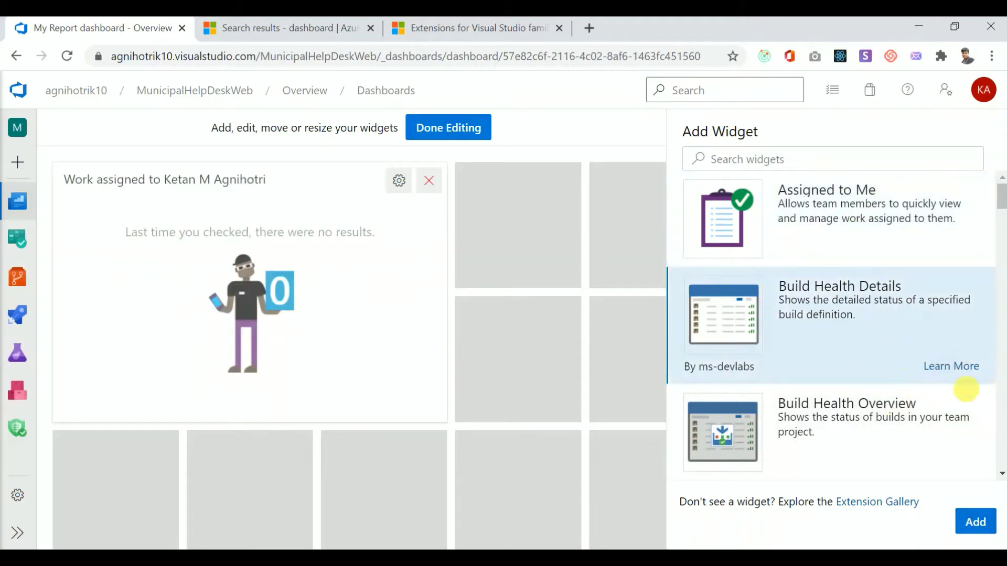
{"action": "left_click", "coordinate": [975, 522]}
{"action": "scroll", "coordinate": [899, 386], "scroll_direction": "down", "scroll_amount": 2}
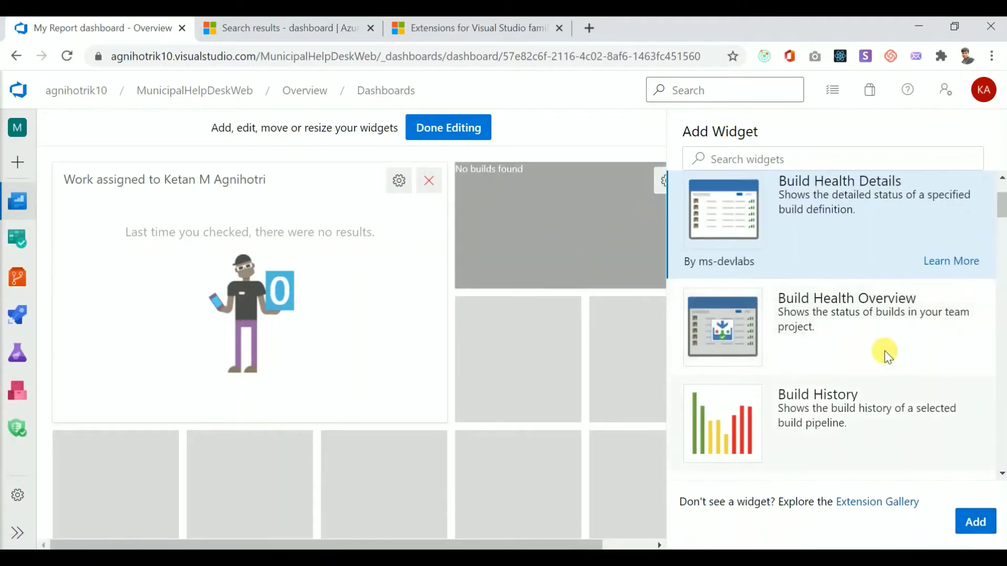
{"action": "left_click", "coordinate": [888, 356]}
{"action": "left_click", "coordinate": [977, 522]}
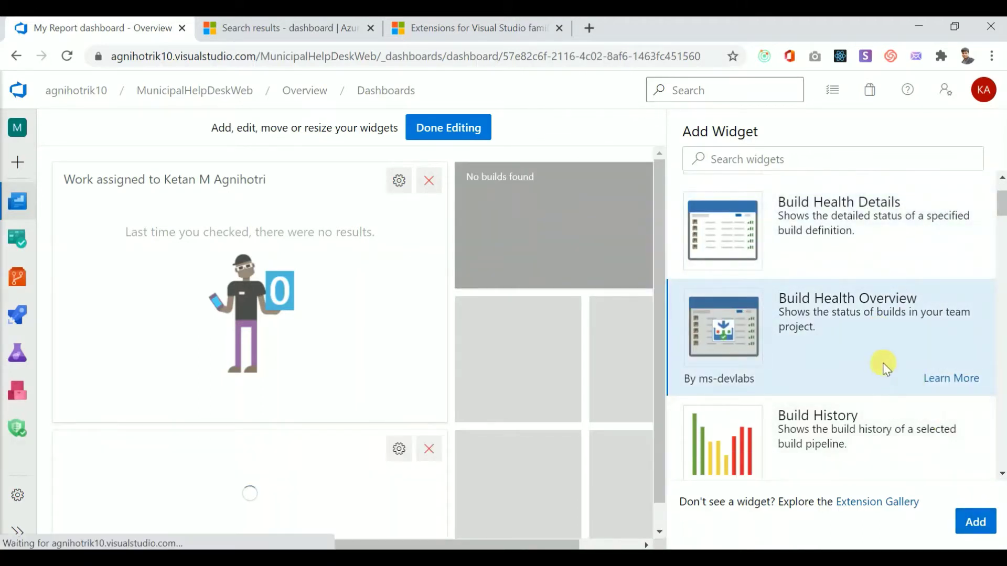
- Add the Build History and Burndown widgets to the dashboard
{"action": "scroll", "coordinate": [884, 365], "scroll_direction": "down", "scroll_amount": 3}
{"action": "left_click", "coordinate": [855, 245]}
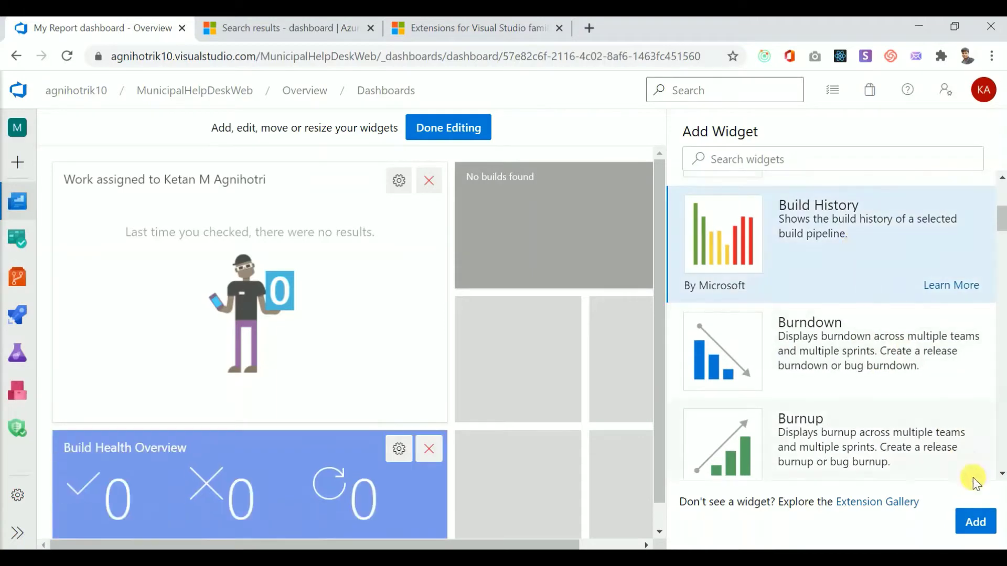
{"action": "left_click", "coordinate": [993, 525]}
{"action": "left_click", "coordinate": [853, 351]}
{"action": "scroll", "coordinate": [854, 350], "scroll_direction": "down", "scroll_amount": 1}
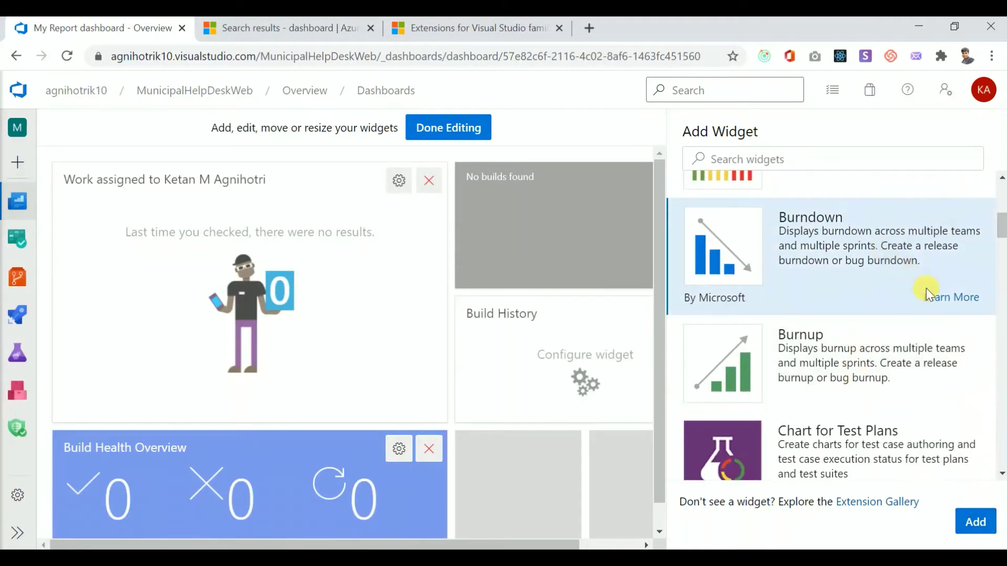
{"action": "left_click", "coordinate": [976, 521]}
{"action": "scroll", "coordinate": [881, 352], "scroll_direction": "down", "scroll_amount": 2}
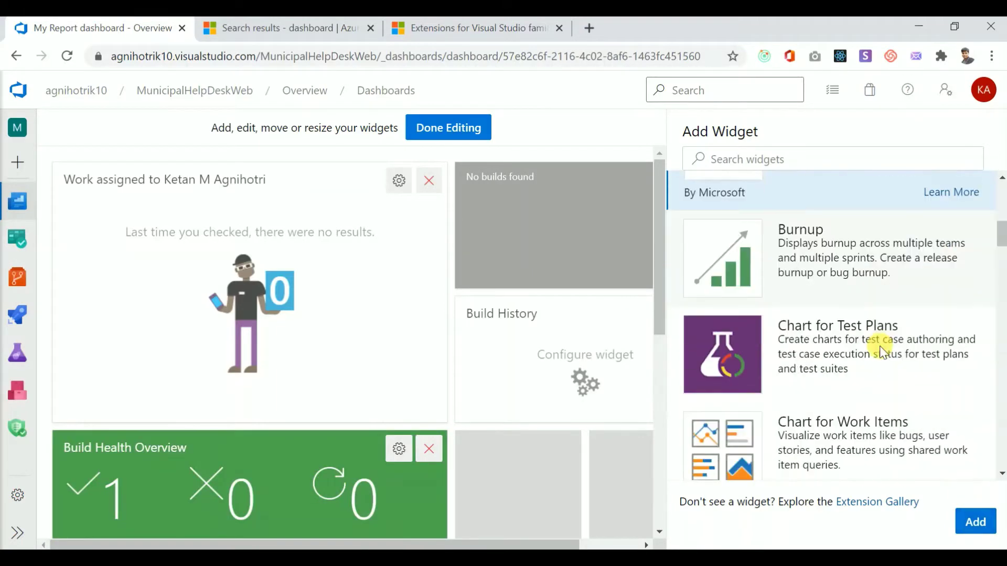
- Add the Chart for Test Plans and Chart for Work Items widgets to the dashboard
{"action": "left_click", "coordinate": [857, 354]}
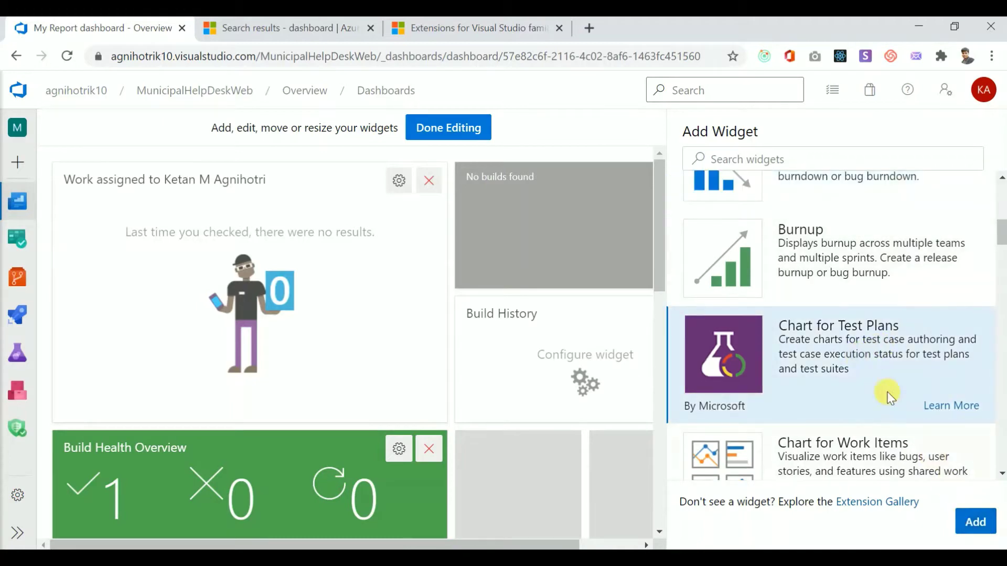
{"action": "scroll", "coordinate": [867, 359], "scroll_direction": "down", "scroll_amount": 2}
{"action": "scroll", "coordinate": [867, 359], "scroll_direction": "down", "scroll_amount": 2}
{"action": "left_click", "coordinate": [875, 289]}
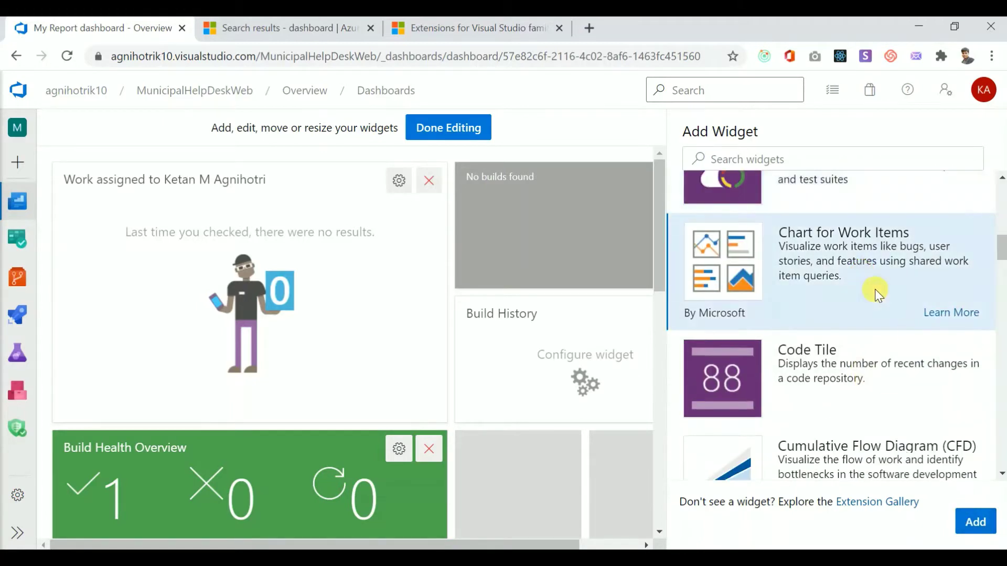
- Add the Code Tile widget to the dashboard
{"action": "scroll", "coordinate": [865, 355], "scroll_direction": "down", "scroll_amount": 3}
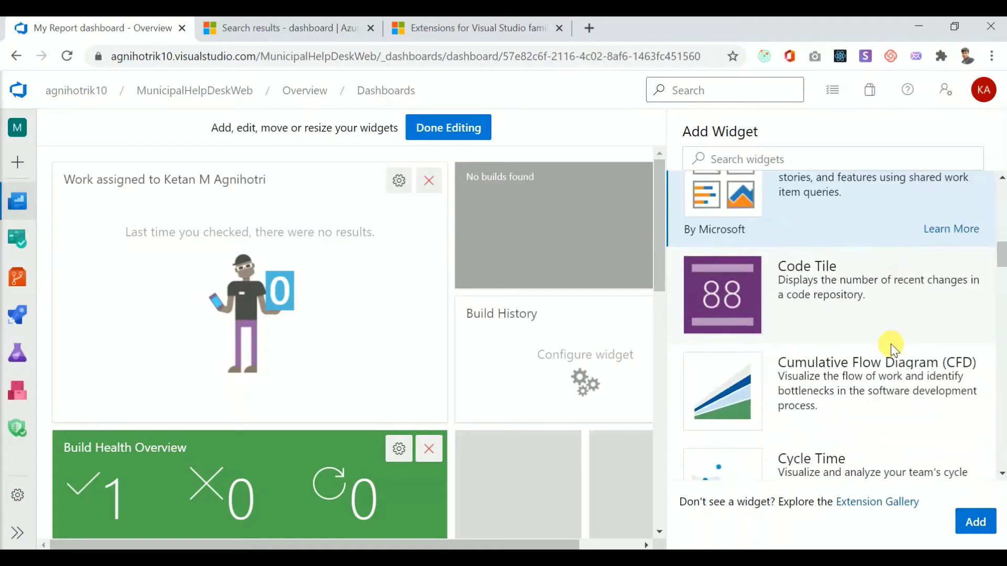
{"action": "scroll", "coordinate": [859, 257], "scroll_direction": "up", "scroll_amount": 2}
{"action": "left_click", "coordinate": [849, 259]}
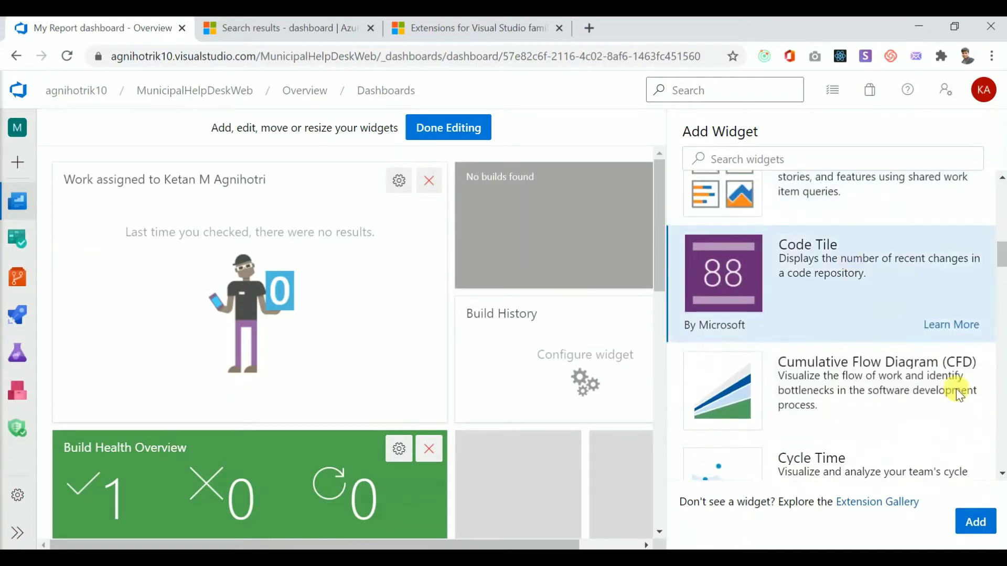
{"action": "left_click", "coordinate": [976, 522]}
{"action": "left_click", "coordinate": [675, 529]}
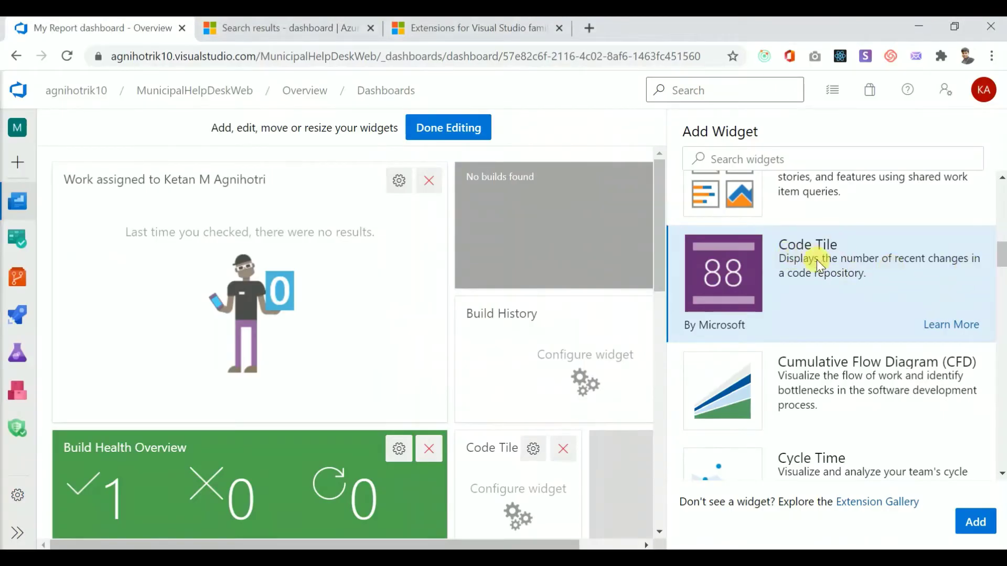
- Add the Cumulative Flow Diagram (CFD) and Cycle Time widgets to the dashboard
{"action": "scroll", "coordinate": [885, 364], "scroll_direction": "down", "scroll_amount": 2}
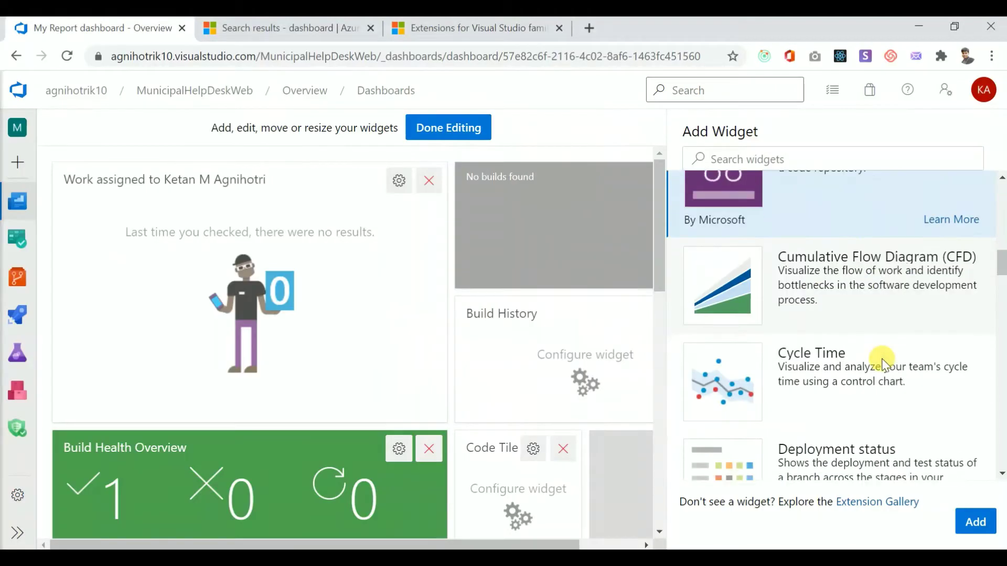
{"action": "left_click", "coordinate": [900, 278]}
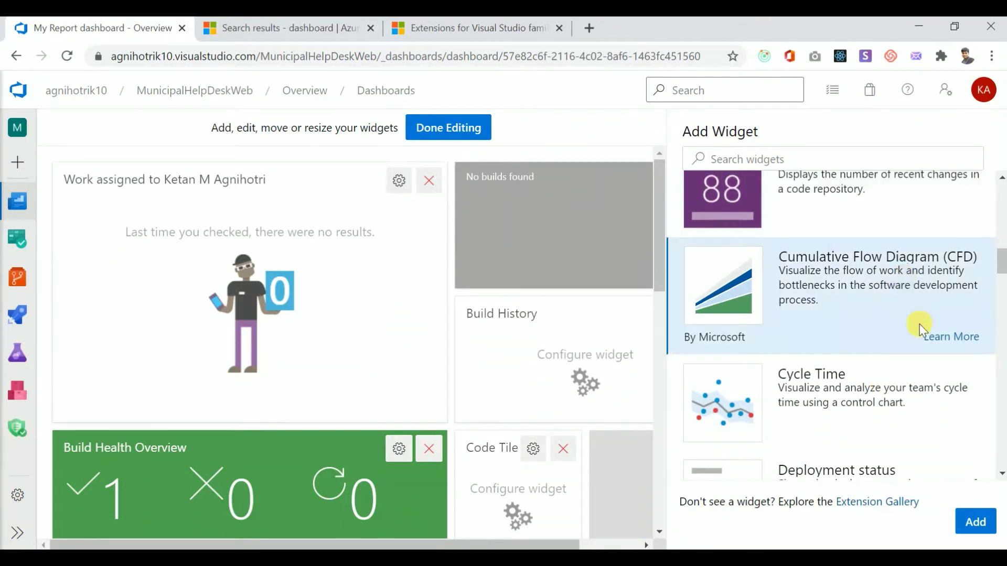
{"action": "left_click", "coordinate": [868, 423]}
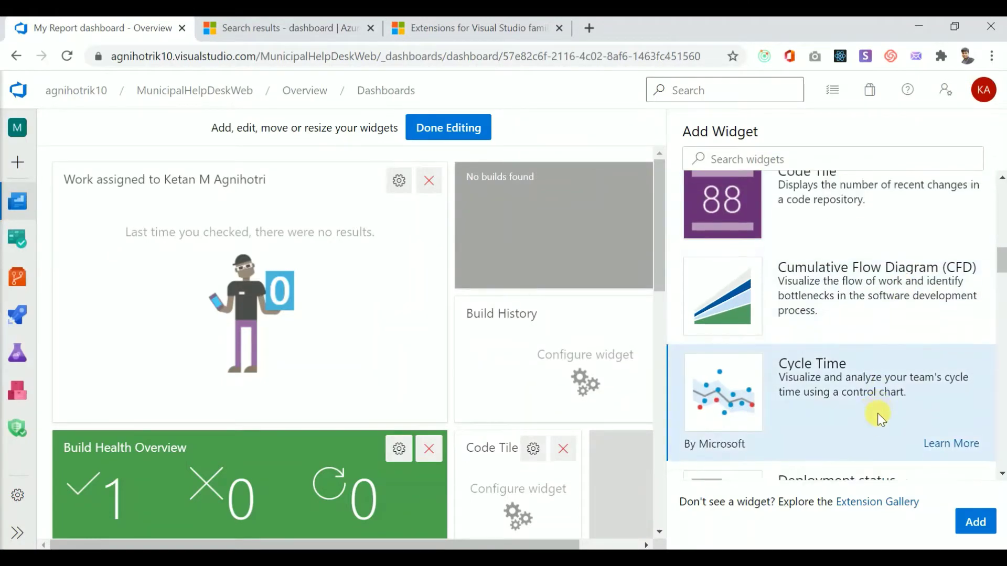
- Add the Deployment status and Embedded Webpage widgets to the dashboard
{"action": "scroll", "coordinate": [877, 413], "scroll_direction": "down", "scroll_amount": 2}
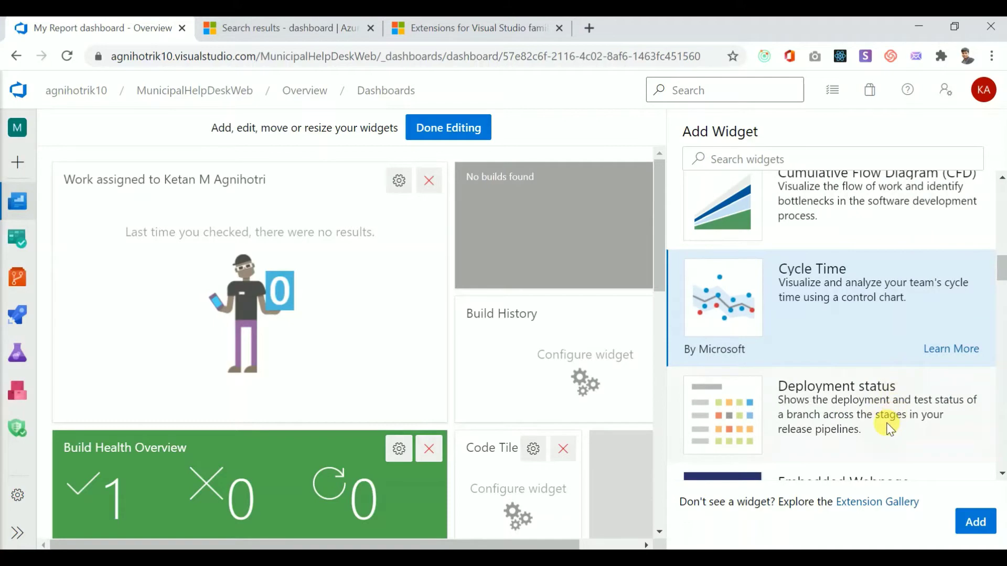
{"action": "left_click", "coordinate": [896, 434]}
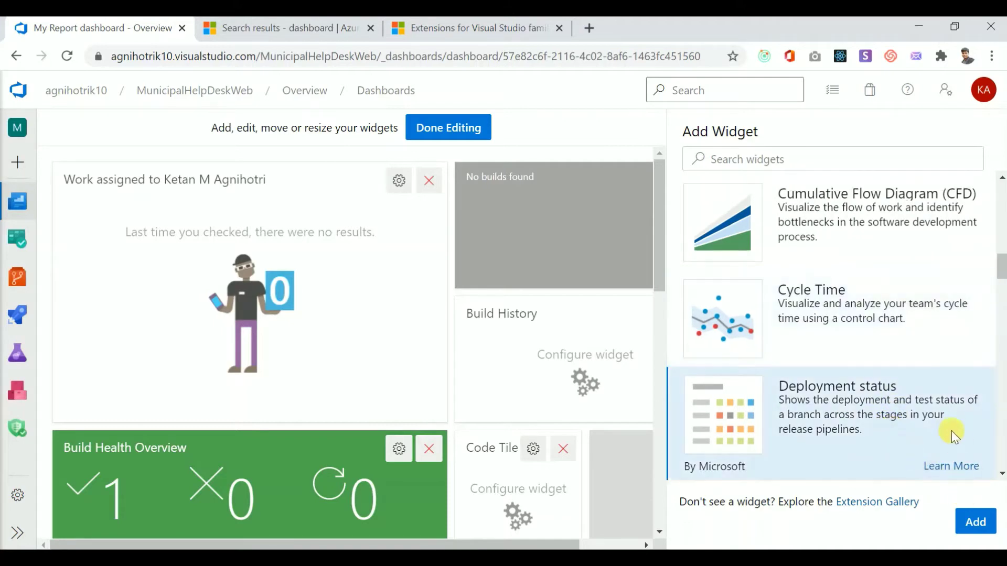
{"action": "scroll", "coordinate": [952, 430], "scroll_direction": "down", "scroll_amount": 2}
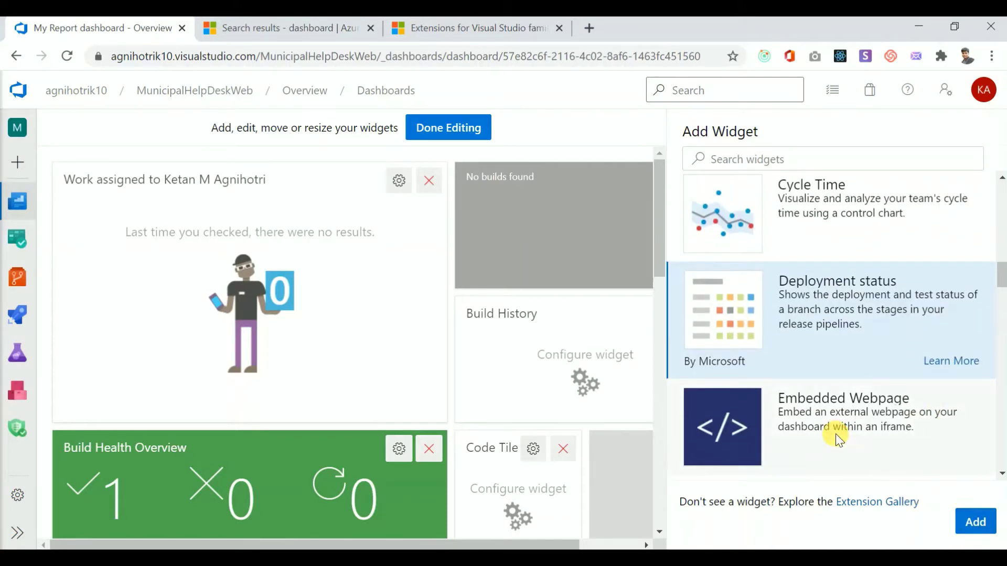
{"action": "left_click", "coordinate": [835, 433]}
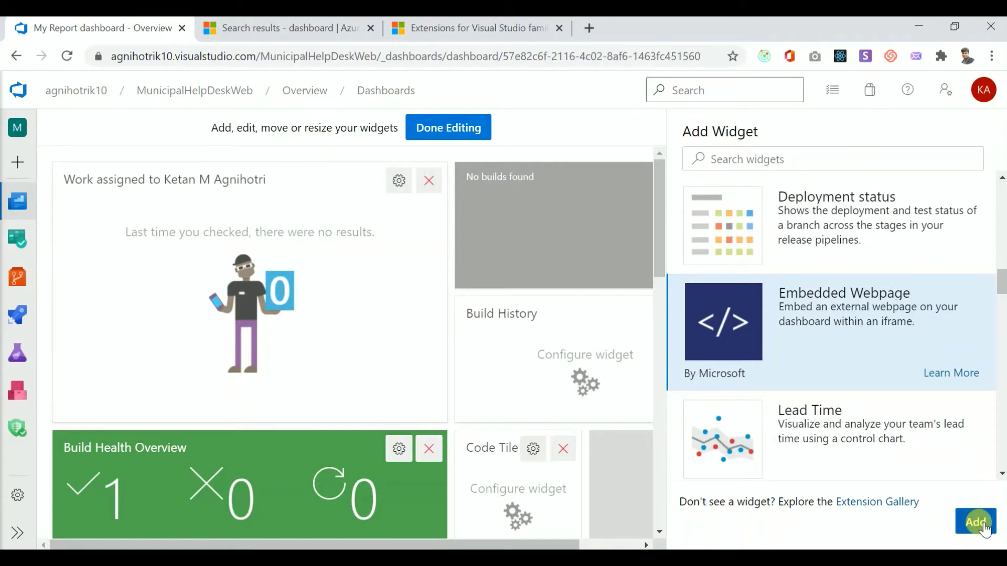
- Add the Markdown and New Work Item widgets to the dashboard
{"action": "scroll", "coordinate": [913, 420], "scroll_direction": "down", "scroll_amount": 2}
{"action": "left_click", "coordinate": [922, 414]}
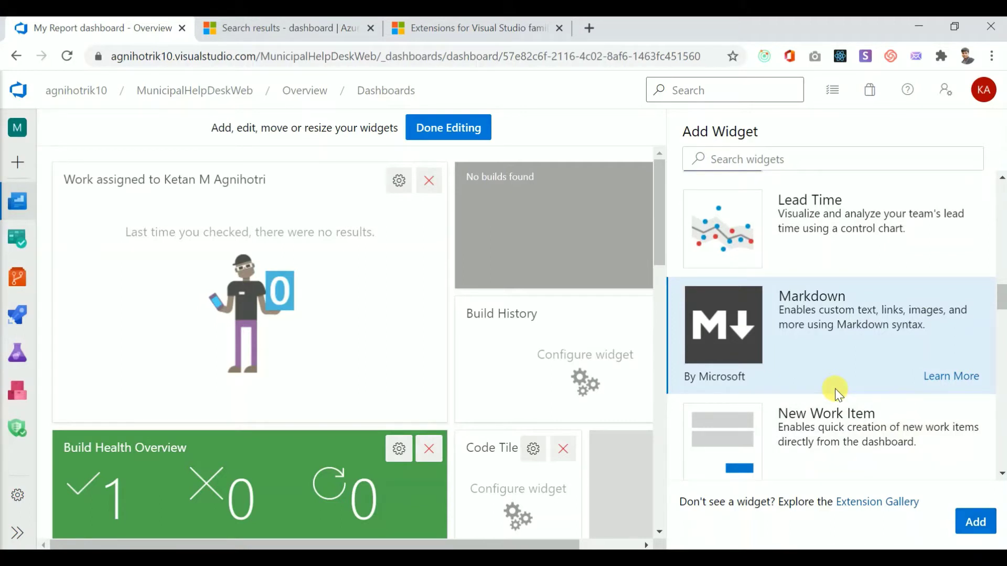
{"action": "scroll", "coordinate": [857, 367], "scroll_direction": "down", "scroll_amount": 2}
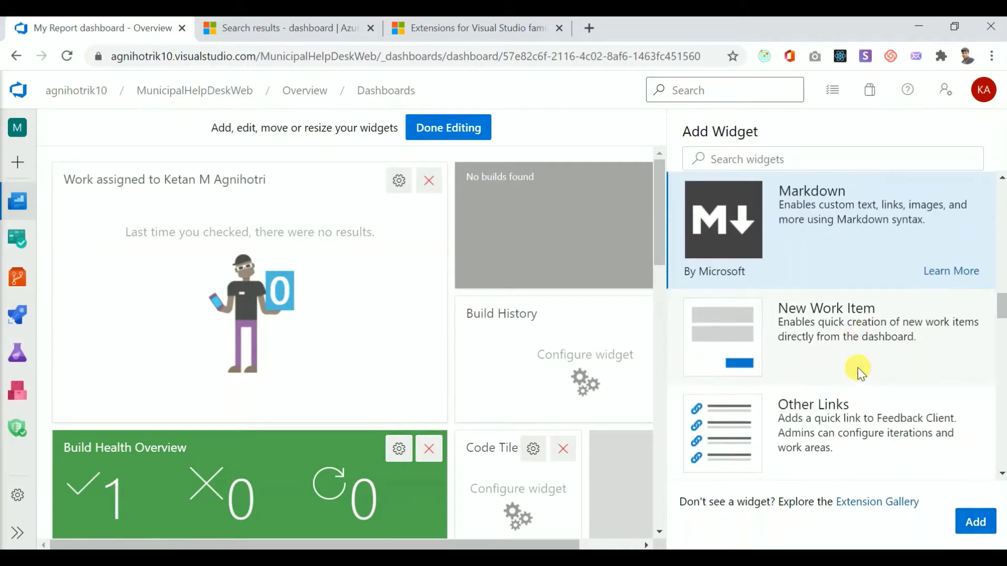
{"action": "left_click", "coordinate": [889, 374]}
- Add the Other Links and Pull Requests widgets to the dashboard
{"action": "scroll", "coordinate": [894, 386], "scroll_direction": "down", "scroll_amount": 2}
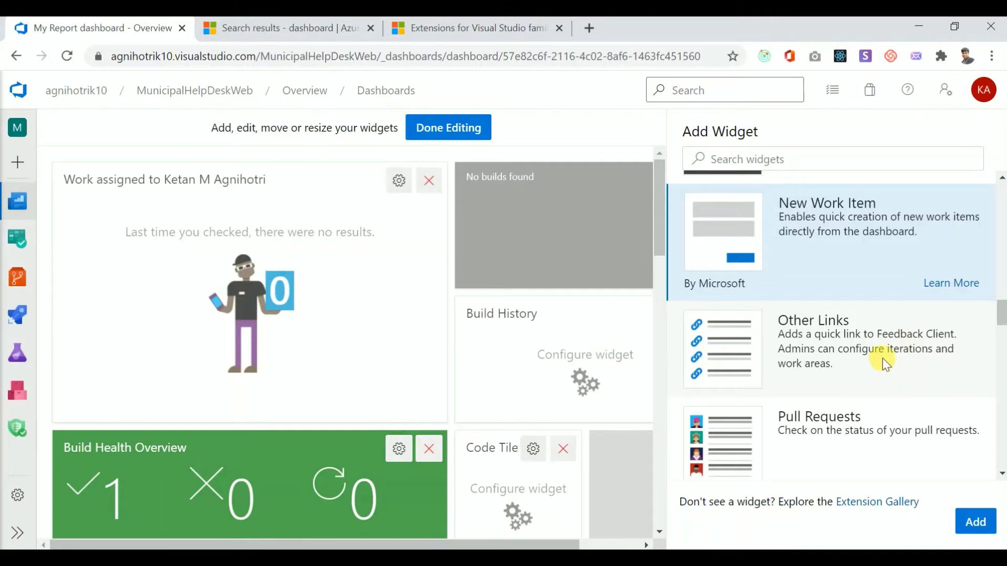
{"action": "scroll", "coordinate": [886, 365], "scroll_direction": "down", "scroll_amount": 2}
{"action": "left_click", "coordinate": [889, 269]}
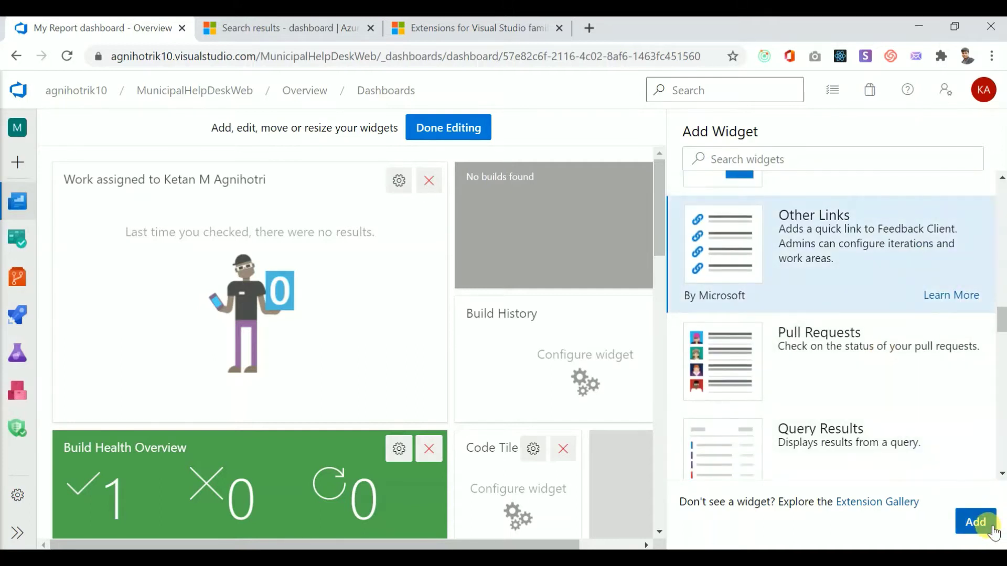
{"action": "left_click", "coordinate": [868, 376]}
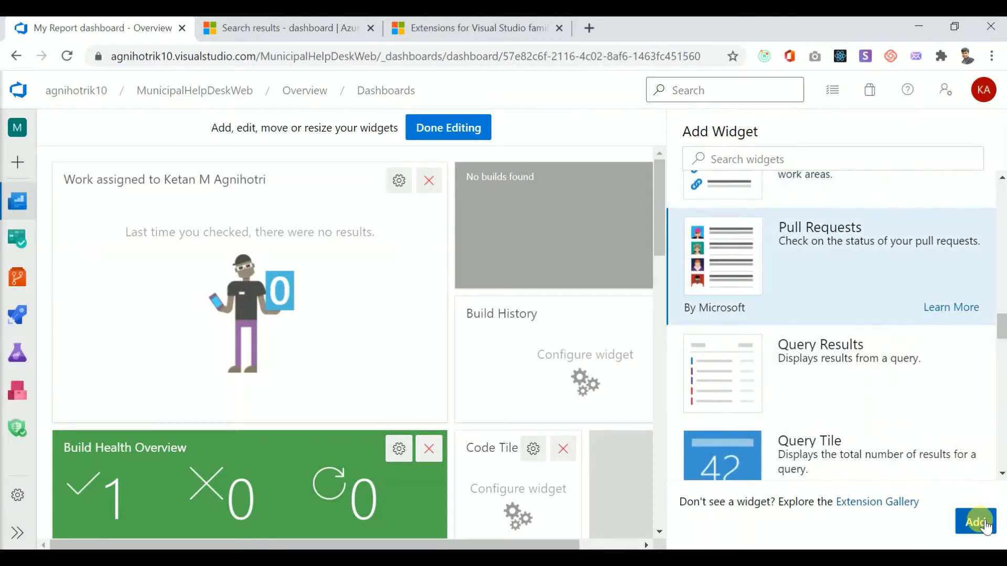
- Add the Query Results widget and open the project's Boards queries in a new tab
{"action": "left_click", "coordinate": [927, 359]}
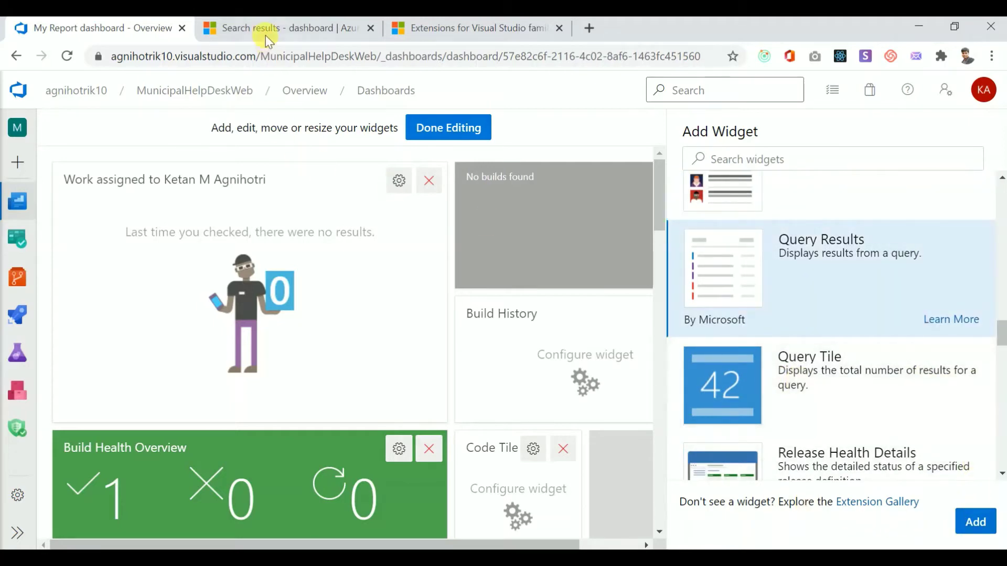
{"action": "mouse_move", "coordinate": [24, 250]}
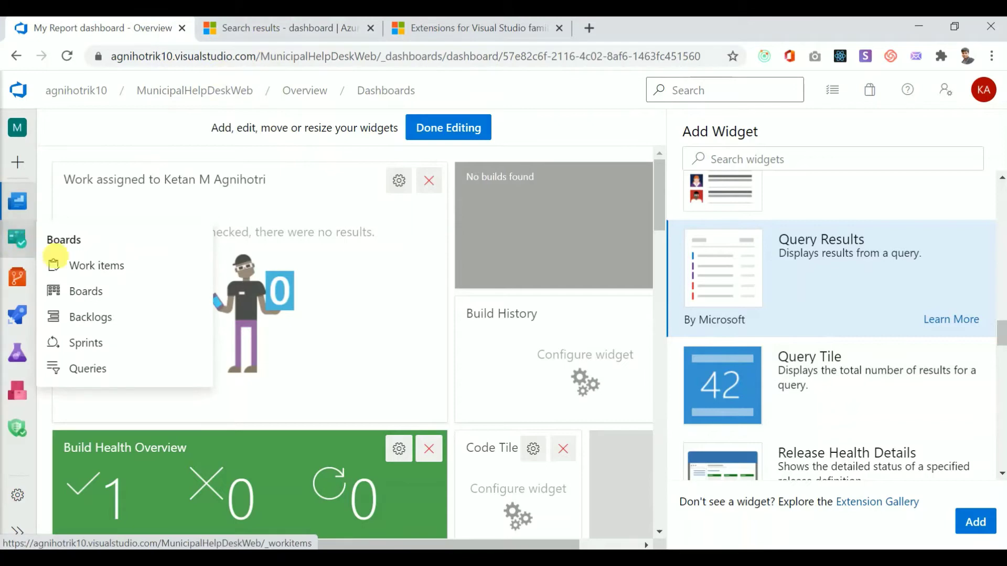
{"action": "right_click", "coordinate": [84, 369]}
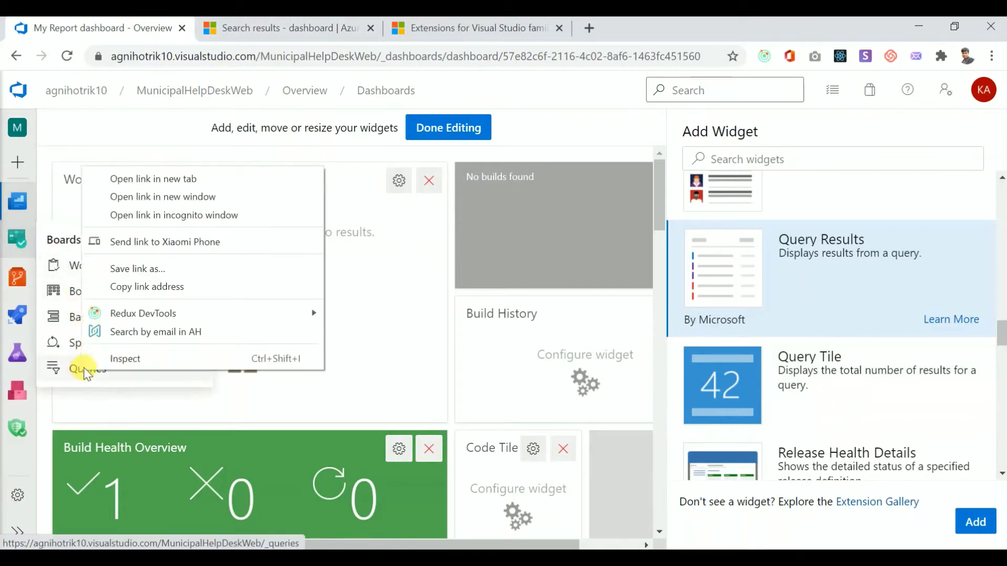
{"action": "left_click", "coordinate": [129, 181]}
{"action": "left_click", "coordinate": [655, 28]}
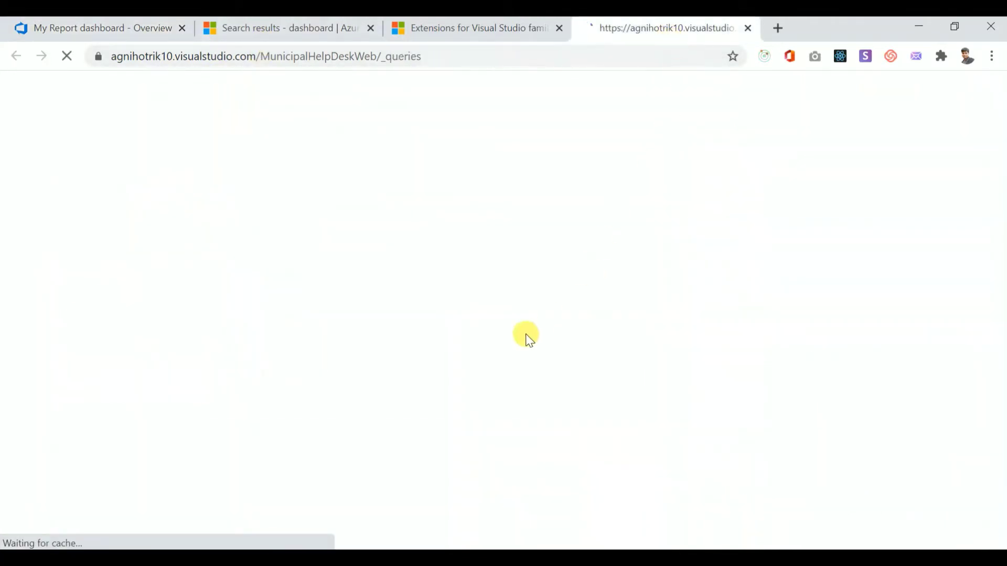
- Return to the My Report dashboard and add the Release Health Details widget
{"action": "left_click", "coordinate": [131, 29]}
{"action": "scroll", "coordinate": [815, 387], "scroll_direction": "down", "scroll_amount": 2}
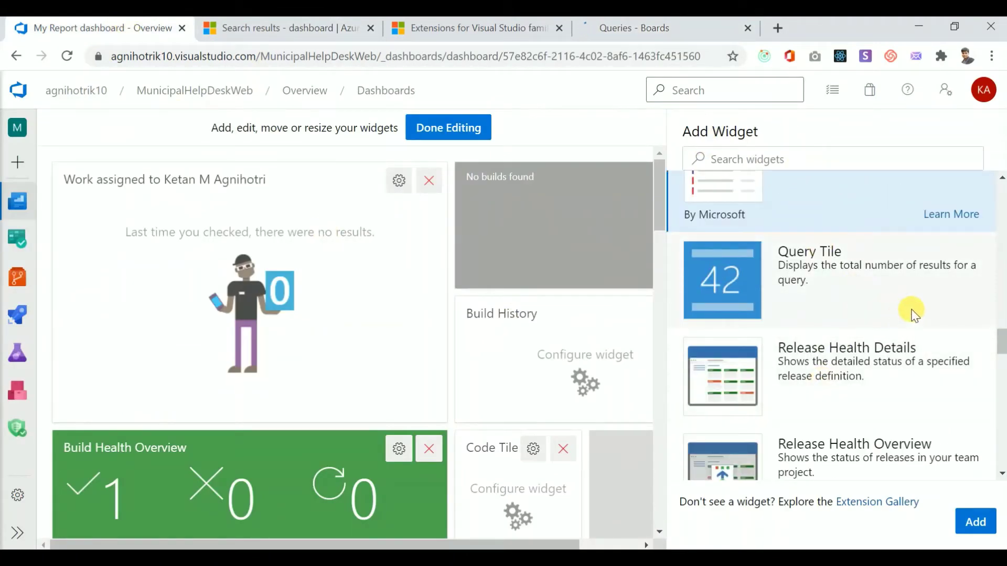
{"action": "left_click", "coordinate": [971, 415]}
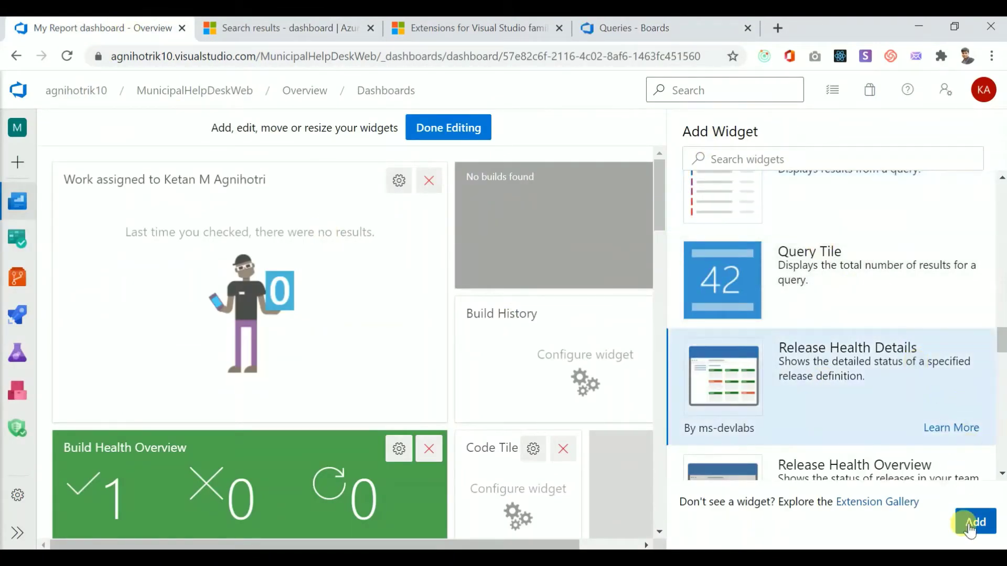
- Add the Sprint Burndown widget to the dashboard
{"action": "scroll", "coordinate": [941, 424], "scroll_direction": "down", "scroll_amount": 2}
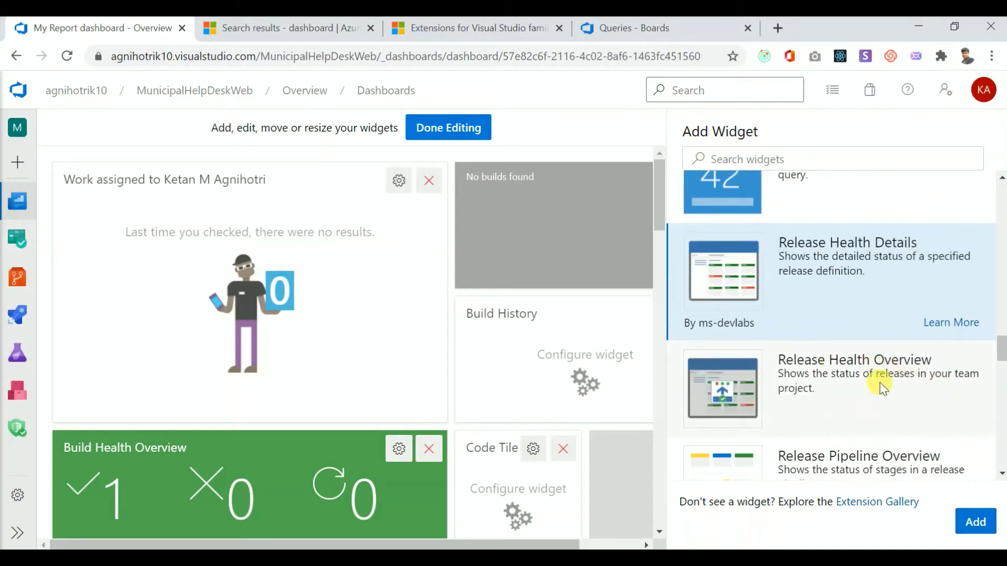
{"action": "scroll", "coordinate": [927, 395], "scroll_direction": "down", "scroll_amount": 5}
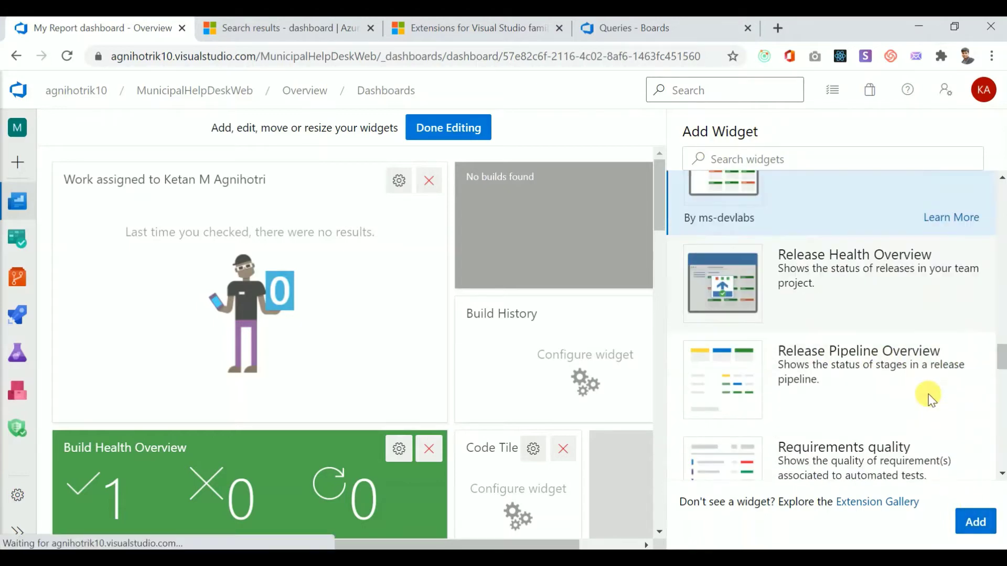
{"action": "scroll", "coordinate": [929, 397], "scroll_direction": "down", "scroll_amount": 3}
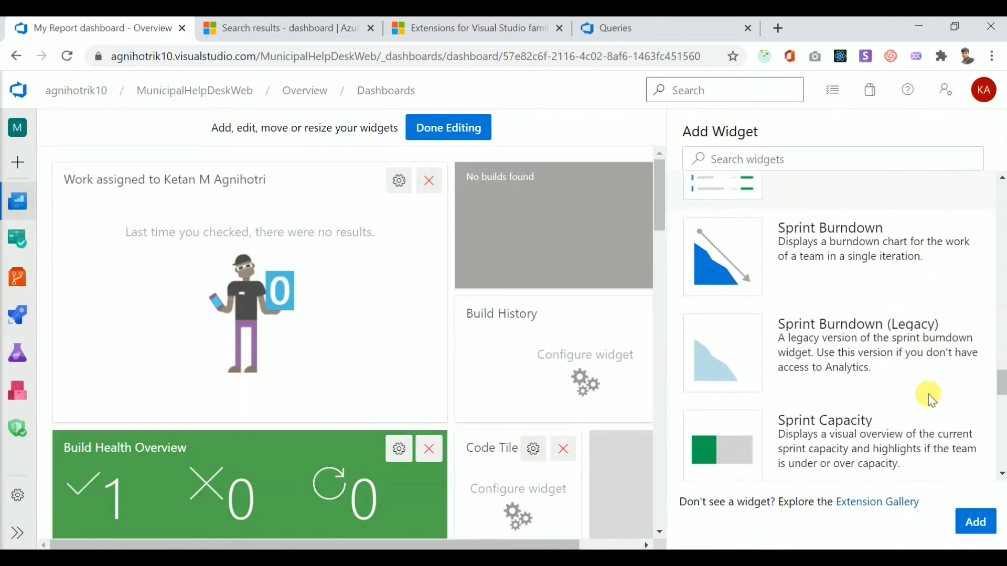
{"action": "left_click", "coordinate": [890, 251]}
{"action": "left_click", "coordinate": [989, 531]}
- Add the Team Members and Welcome widgets to the dashboard
{"action": "scroll", "coordinate": [923, 392], "scroll_direction": "down", "scroll_amount": 4}
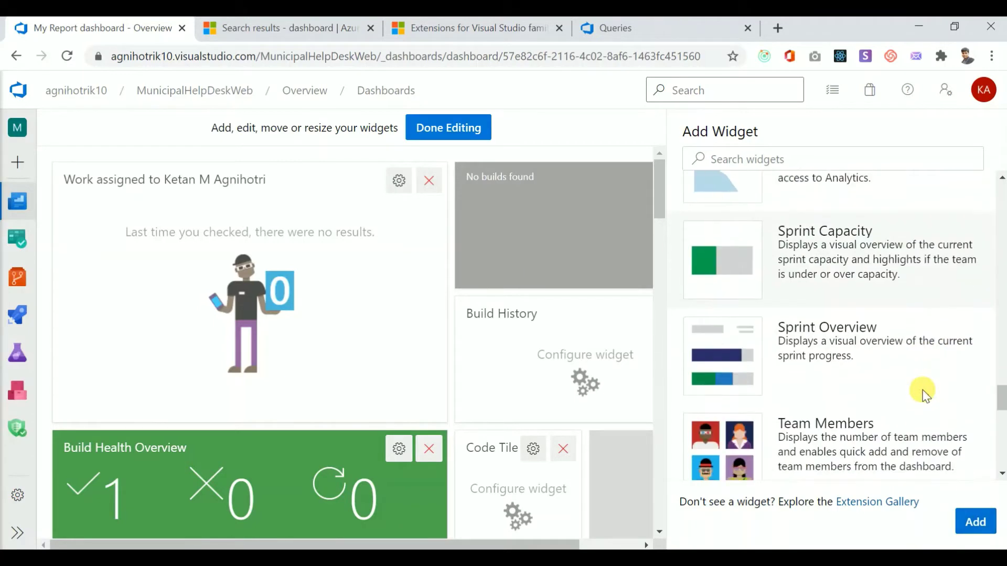
{"action": "scroll", "coordinate": [925, 395], "scroll_direction": "down", "scroll_amount": 4}
{"action": "left_click", "coordinate": [915, 273]}
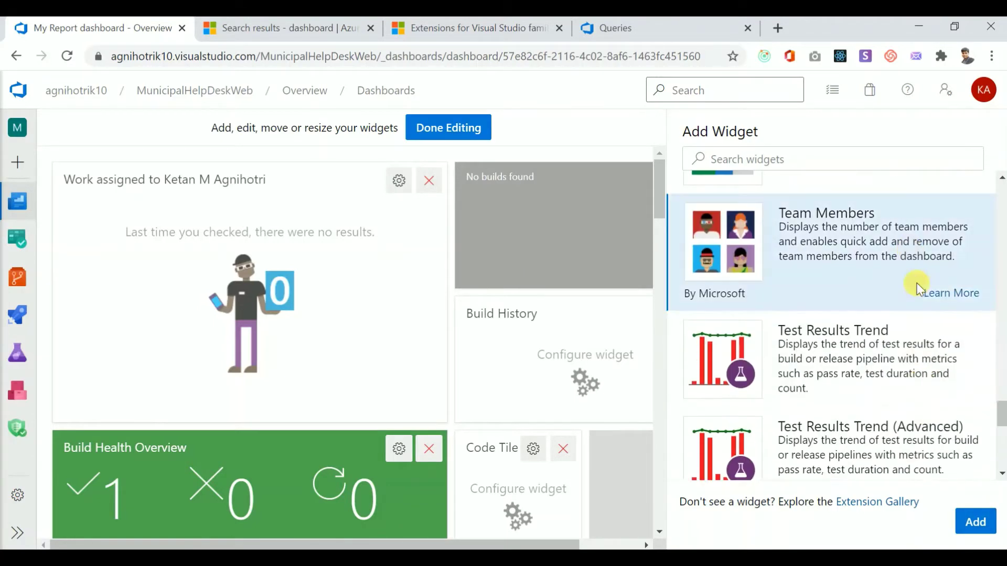
{"action": "left_click", "coordinate": [974, 527]}
{"action": "scroll", "coordinate": [873, 361], "scroll_direction": "down", "scroll_amount": 6}
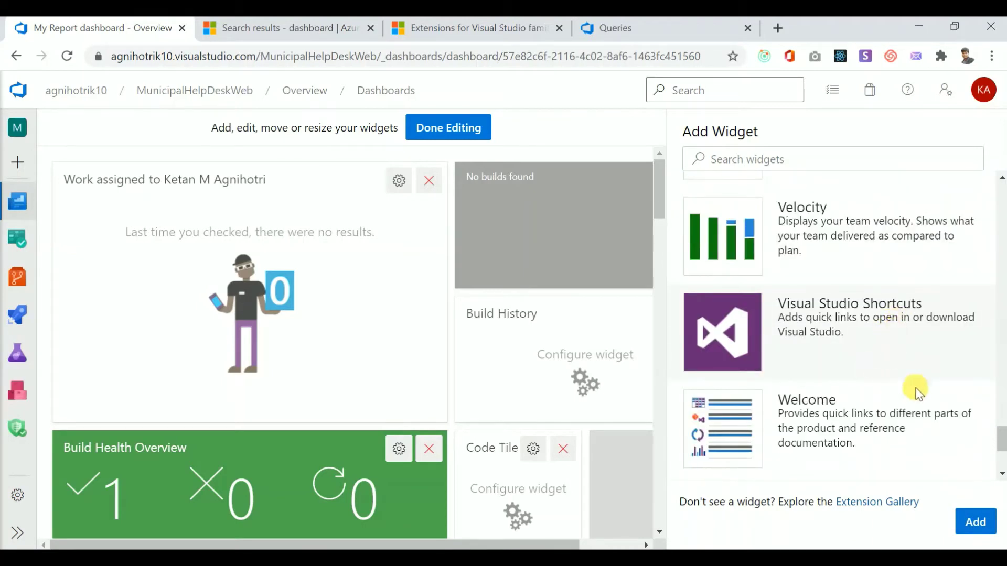
{"action": "scroll", "coordinate": [916, 393], "scroll_direction": "down", "scroll_amount": 2}
{"action": "left_click", "coordinate": [895, 334]}
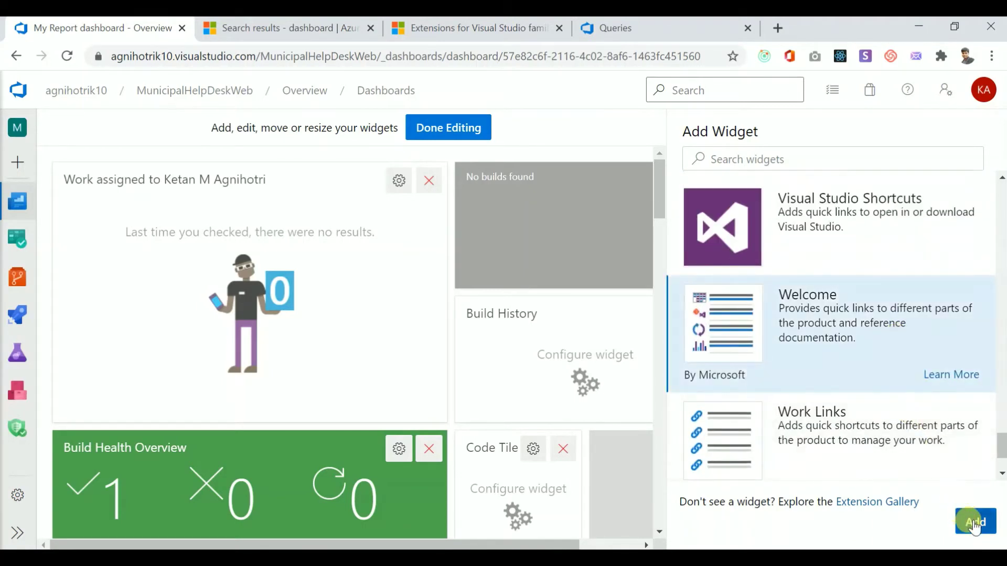
{"action": "left_click", "coordinate": [975, 525]}
- Finish editing the dashboard and review the added widgets in view mode
{"action": "scroll", "coordinate": [924, 372], "scroll_direction": "down", "scroll_amount": 2}
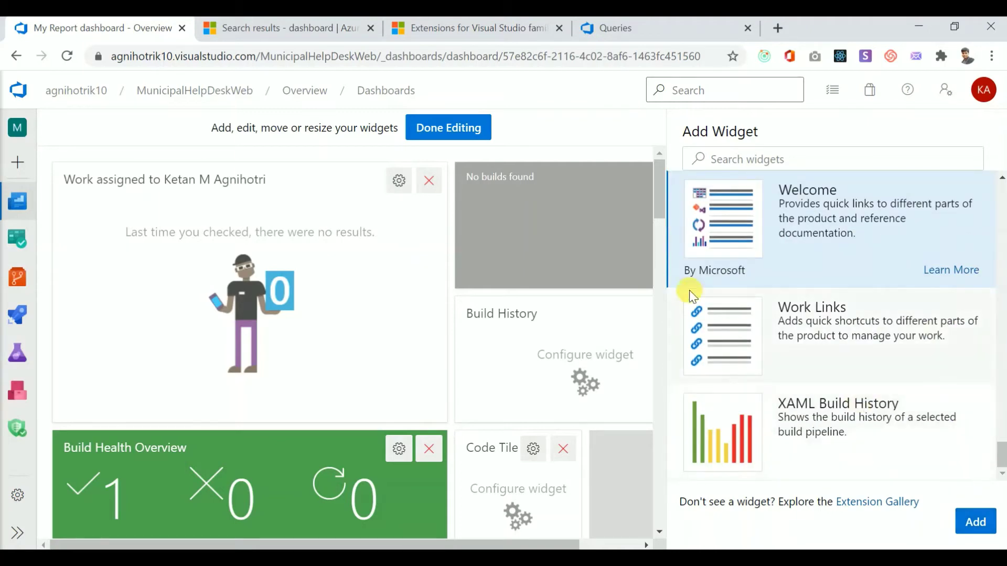
{"action": "scroll", "coordinate": [913, 320], "scroll_direction": "up", "scroll_amount": 15}
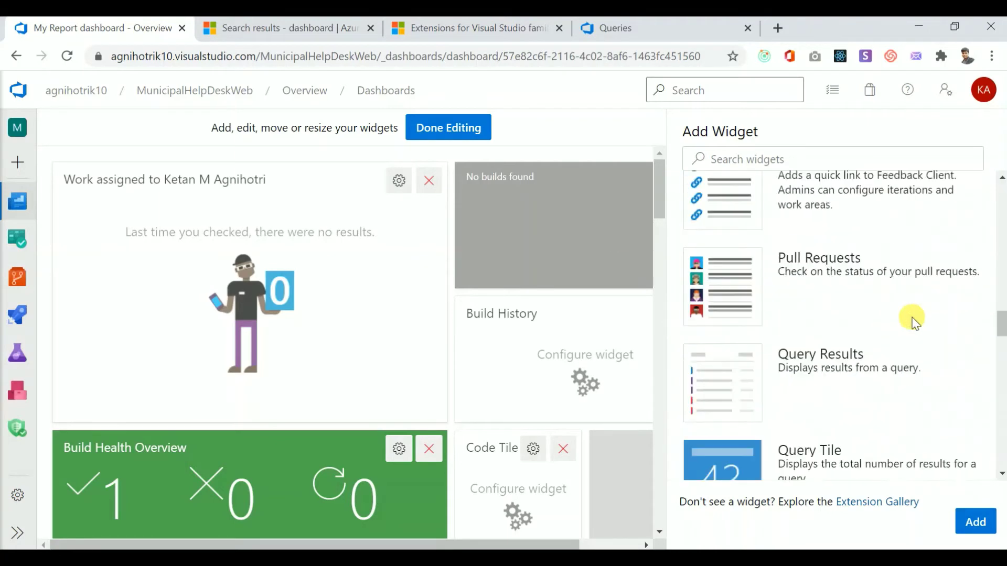
{"action": "scroll", "coordinate": [915, 322], "scroll_direction": "up", "scroll_amount": 5}
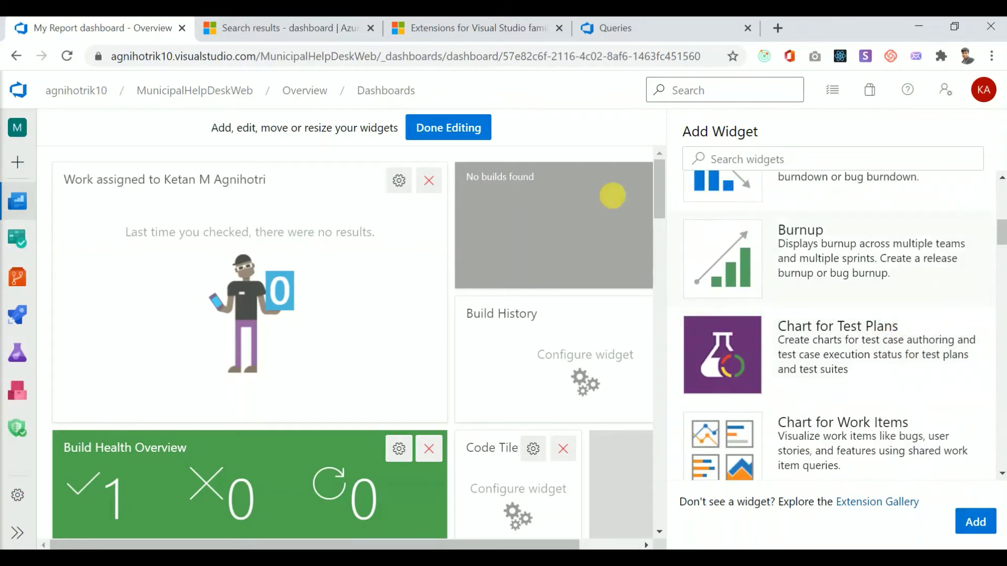
{"action": "left_click", "coordinate": [454, 128]}
{"action": "scroll", "coordinate": [813, 415], "scroll_direction": "down", "scroll_amount": 15}
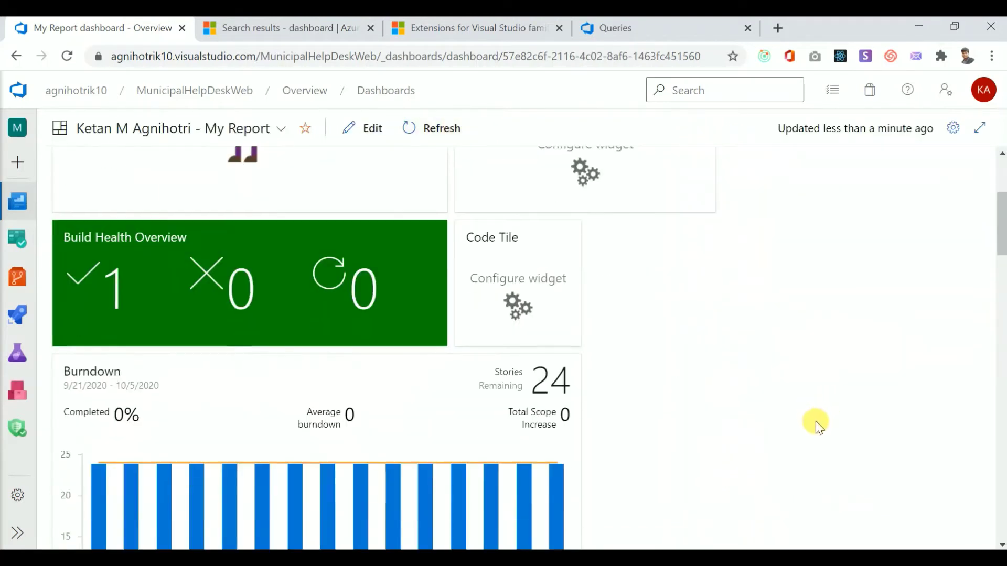
{"action": "scroll", "coordinate": [820, 433], "scroll_direction": "down", "scroll_amount": 15}
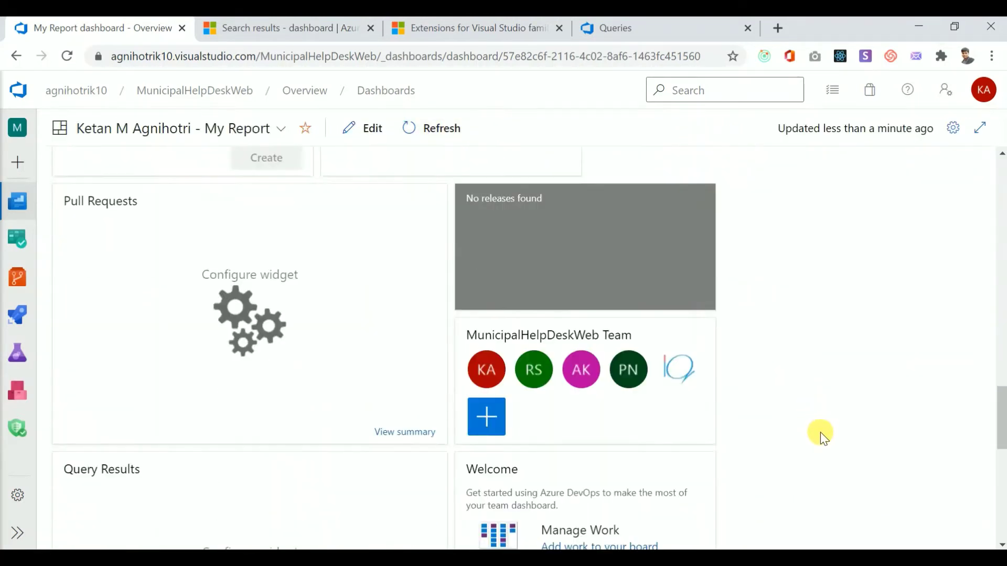
{"action": "scroll", "coordinate": [820, 437], "scroll_direction": "up", "scroll_amount": 10}
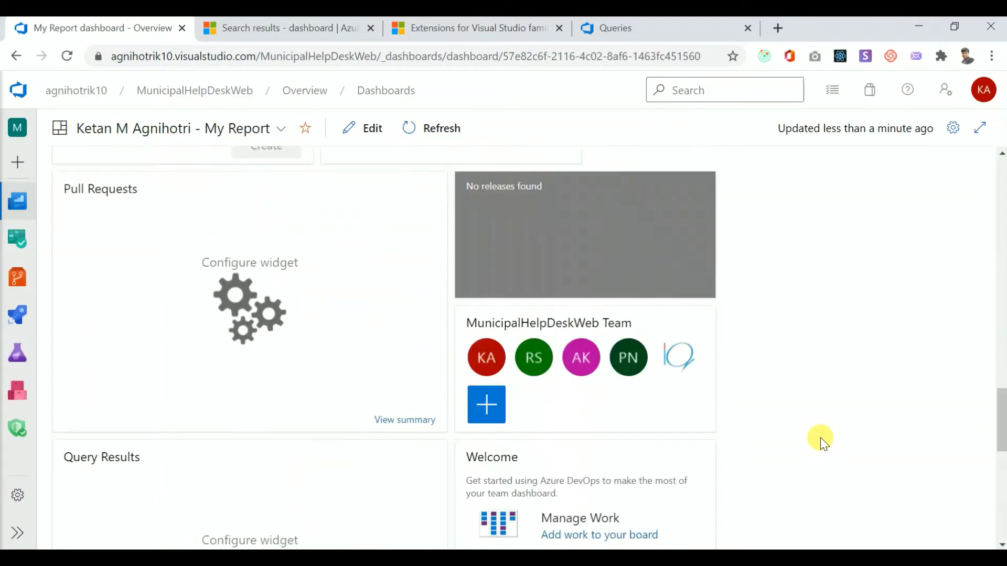
- Reopen the dashboard for editing and rearrange the upper rows, with Build History beside the assigned work and Chart for Work Items next to it
{"action": "left_click", "coordinate": [357, 128]}
{"action": "left_click_drag", "start_coordinate": [523, 428], "coordinate": [471, 372]}
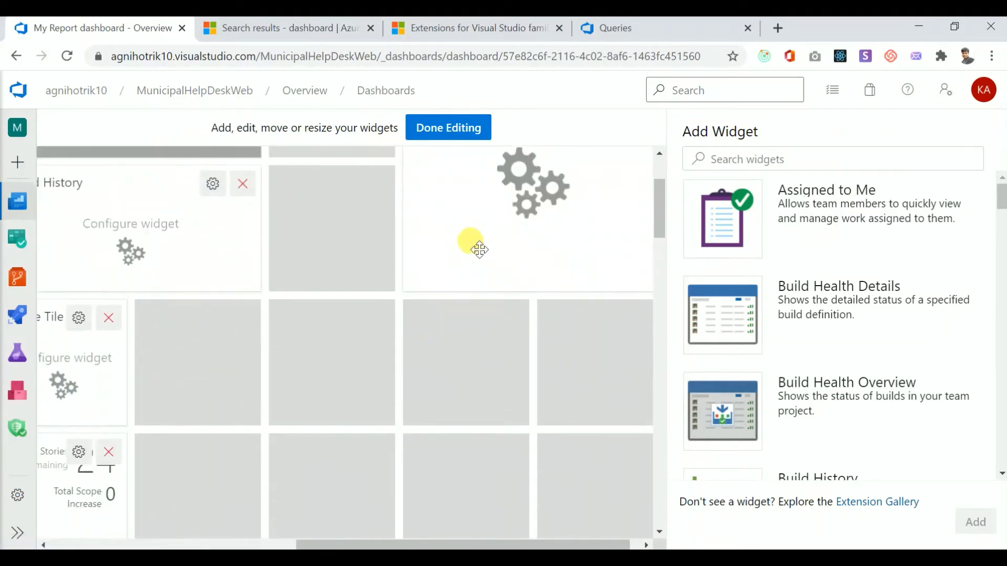
{"action": "left_click_drag", "start_coordinate": [478, 250], "coordinate": [393, 348]}
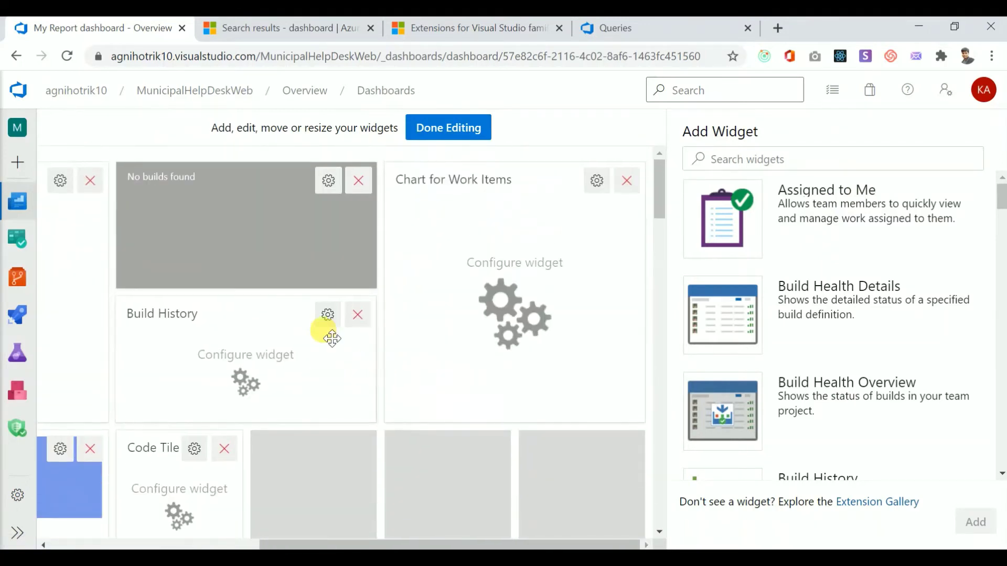
{"action": "left_click_drag", "start_coordinate": [332, 339], "coordinate": [450, 395]}
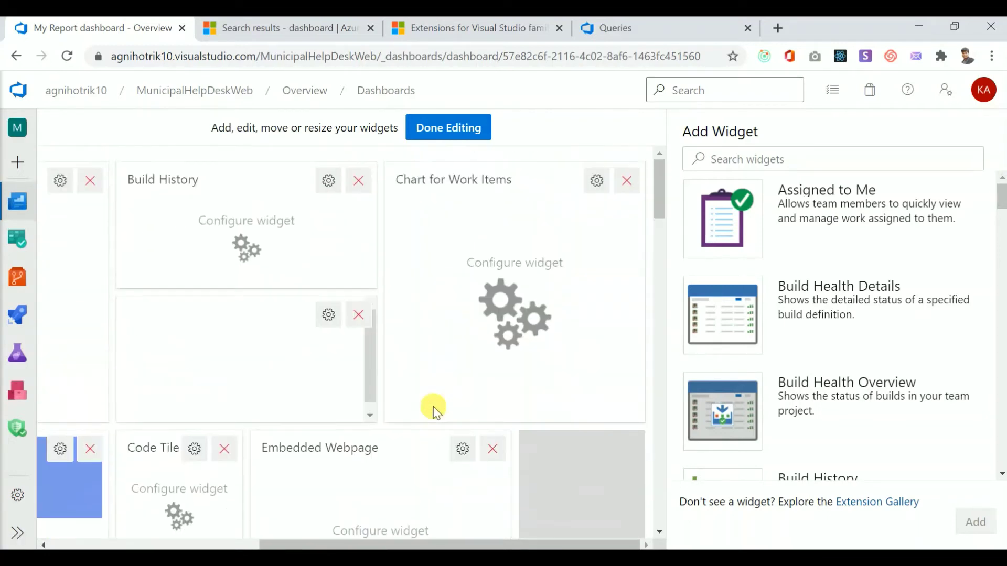
- Move the Other Links widget above the row of the Deployment status widget and finish editing the layout
{"action": "scroll", "coordinate": [434, 407], "scroll_direction": "down", "scroll_amount": 8}
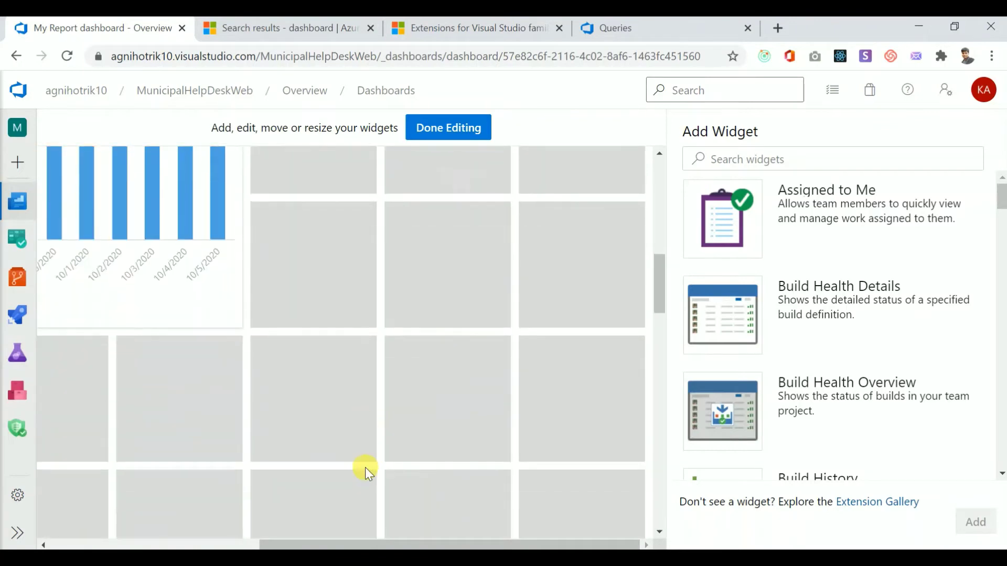
{"action": "left_click_drag", "start_coordinate": [322, 543], "coordinate": [128, 543]}
{"action": "scroll", "coordinate": [443, 405], "scroll_direction": "down", "scroll_amount": 5}
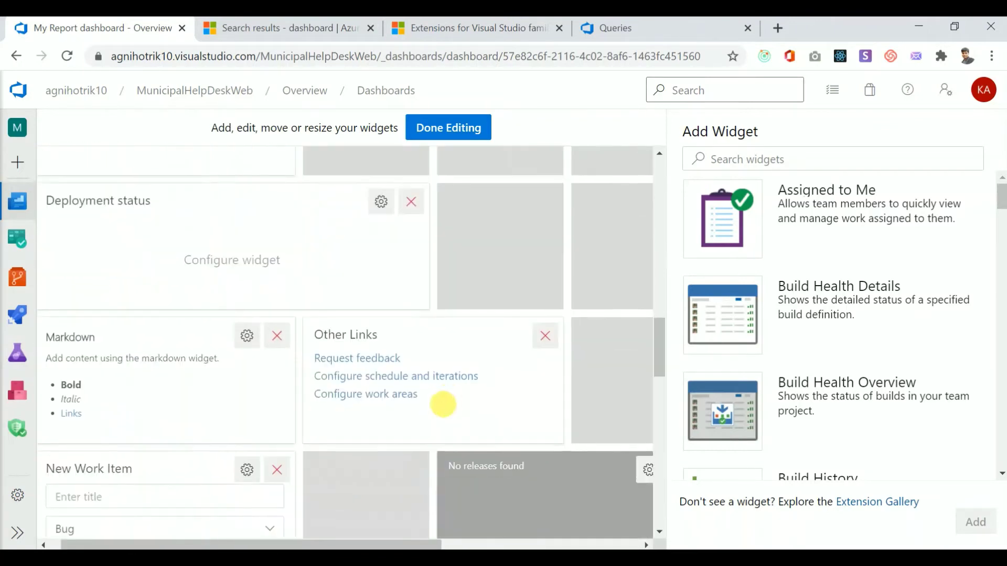
{"action": "left_click_drag", "start_coordinate": [444, 405], "coordinate": [458, 181]}
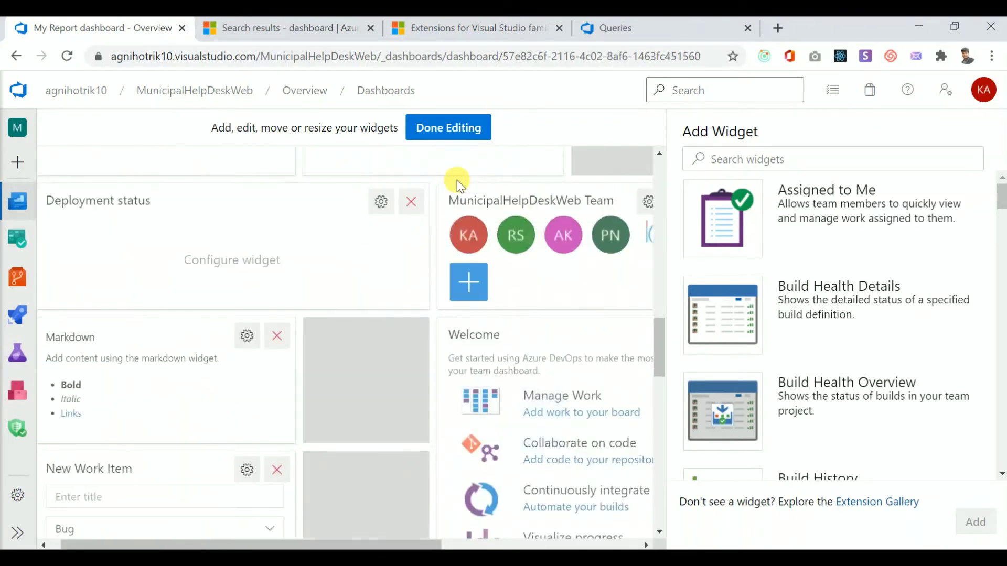
{"action": "scroll", "coordinate": [439, 265], "scroll_direction": "up", "scroll_amount": 5}
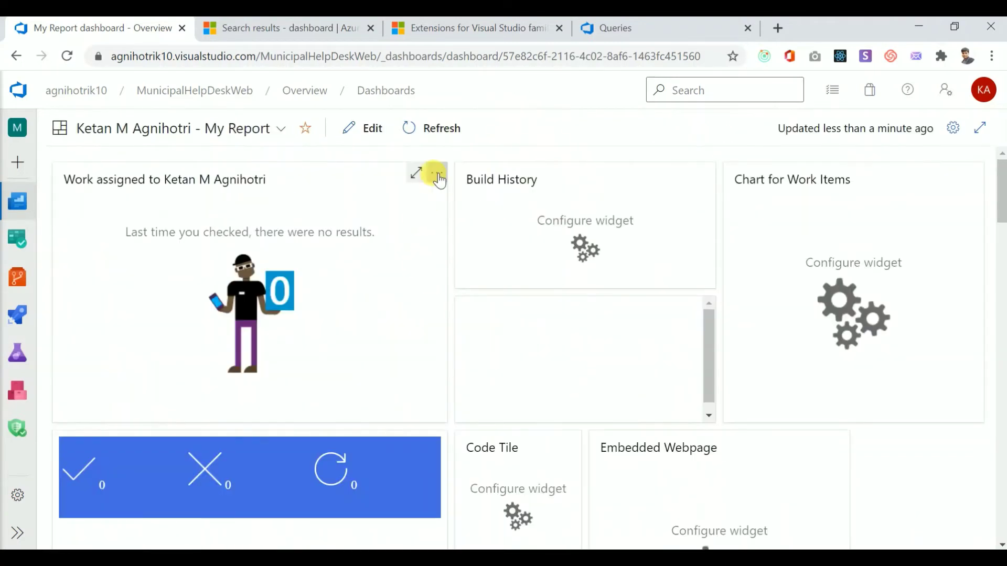
- Configure the Build History widget to use the MunicipalHelpDeskWeb-ASP.NET-CI pipeline and save it
{"action": "left_click", "coordinate": [438, 174]}
{"action": "left_click", "coordinate": [151, 253]}
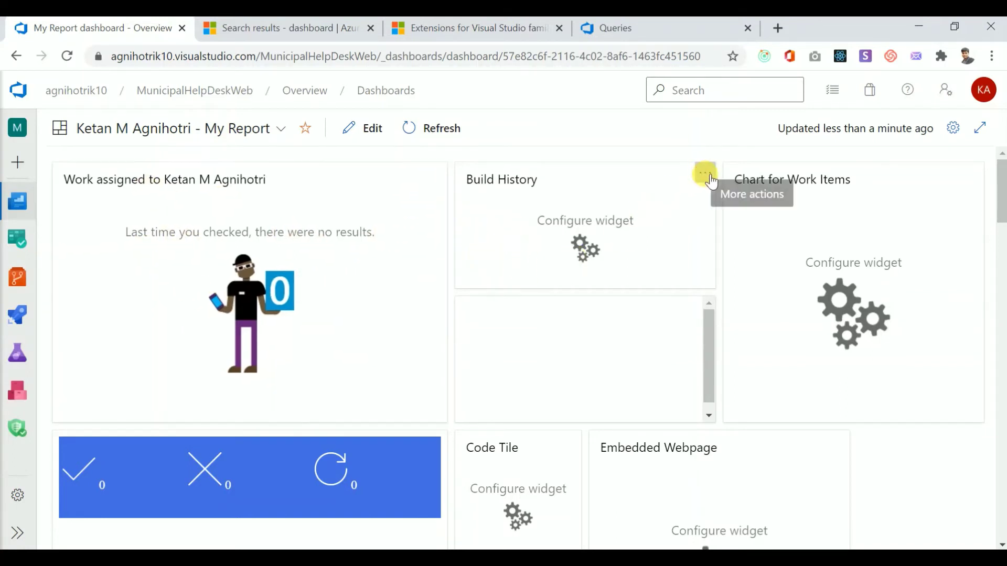
{"action": "left_click", "coordinate": [703, 175]}
{"action": "left_click", "coordinate": [675, 203]}
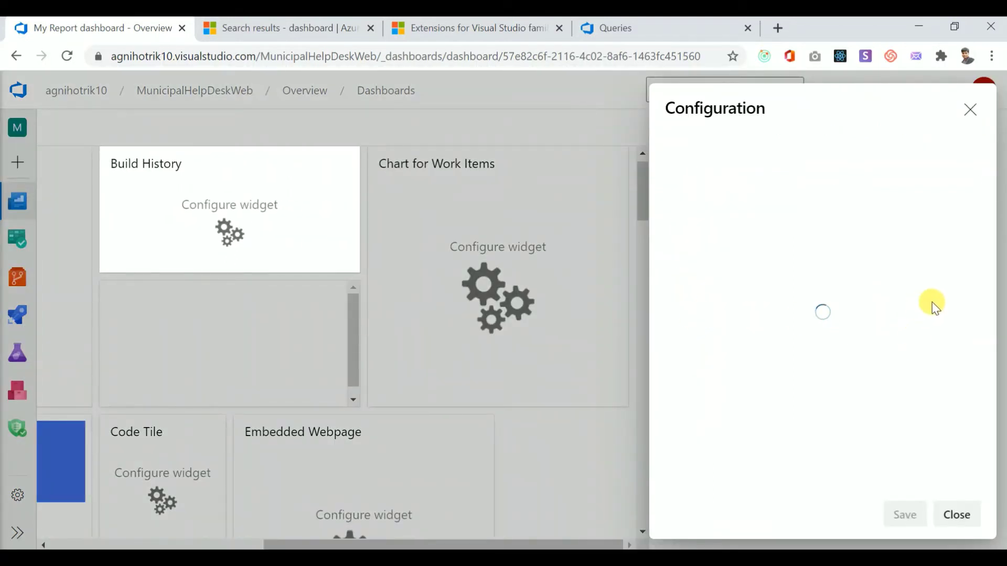
{"action": "left_click", "coordinate": [969, 259]}
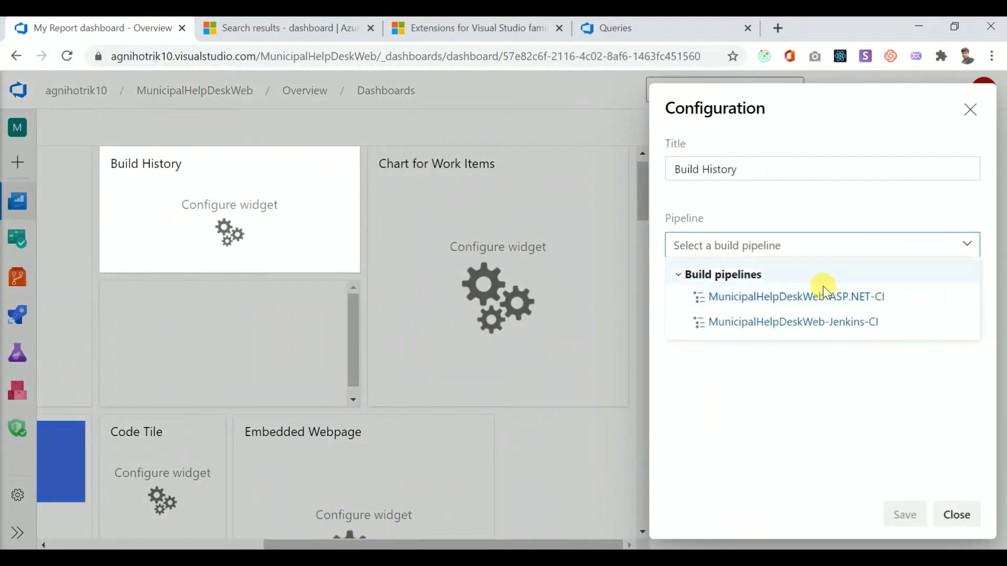
{"action": "left_click", "coordinate": [767, 299]}
{"action": "left_click", "coordinate": [912, 516]}
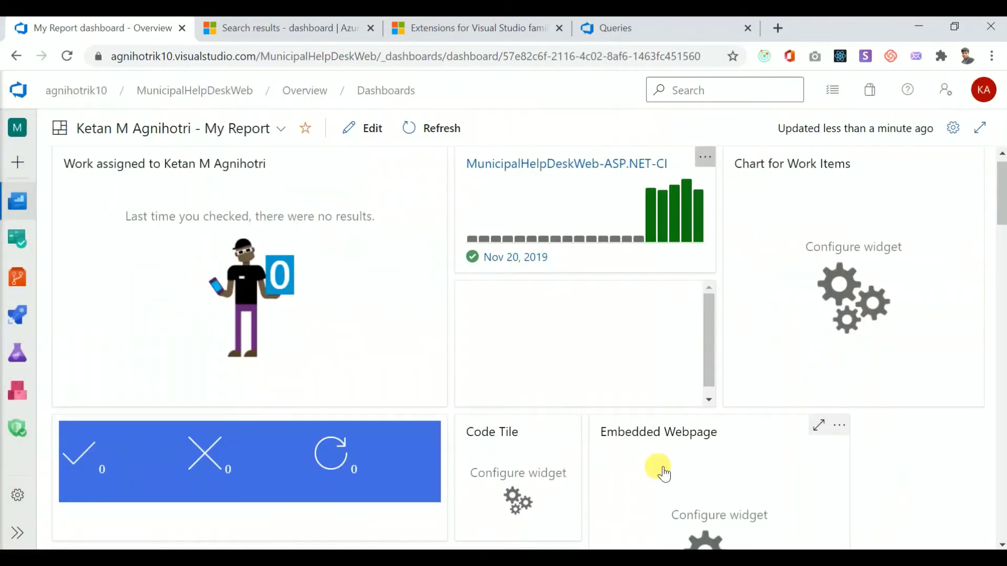
- Open the configuration of the Chart for Work Items widget and set its width to 4, keeping the height at 2
{"action": "left_click", "coordinate": [973, 159]}
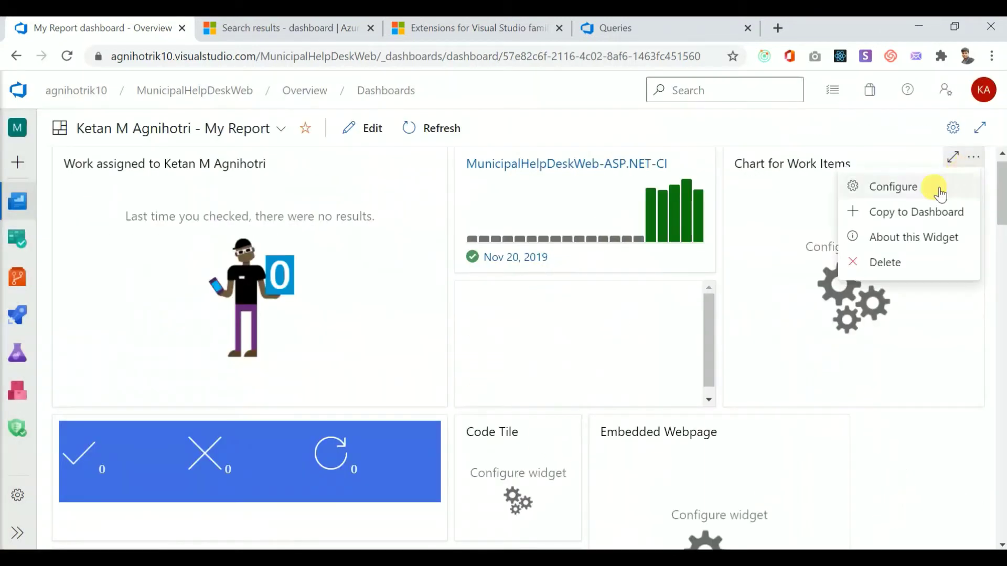
{"action": "left_click", "coordinate": [897, 186]}
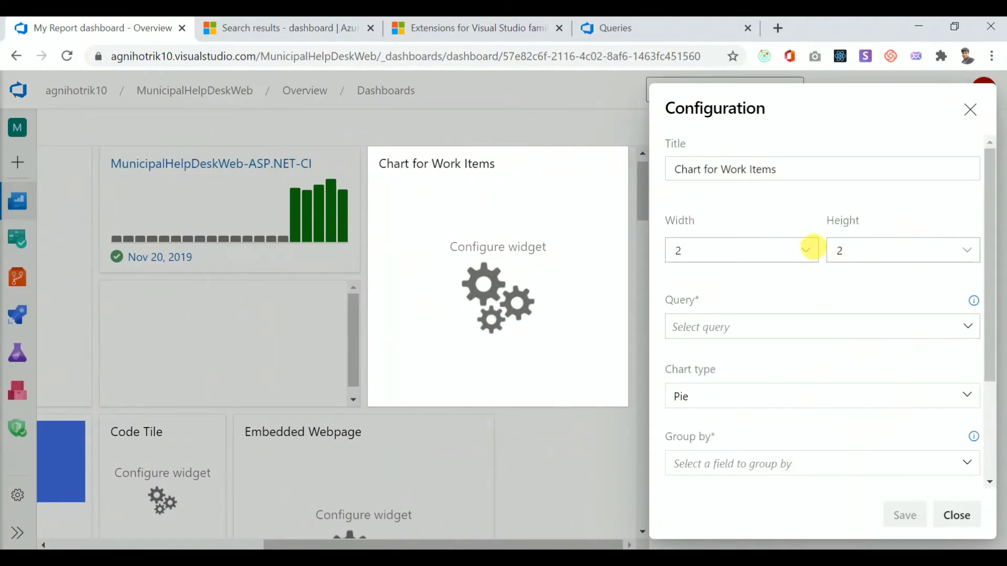
{"action": "left_click", "coordinate": [812, 254]}
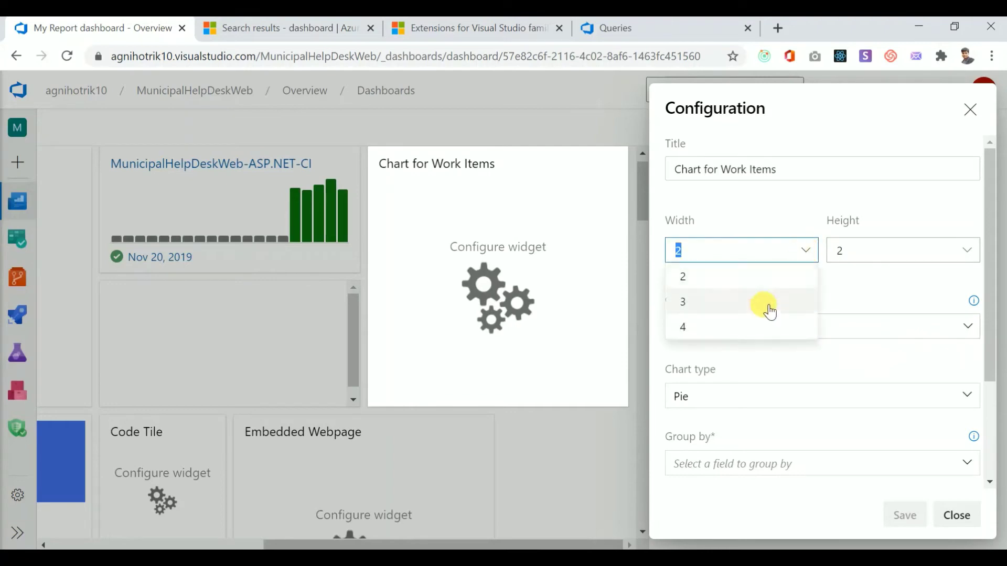
{"action": "left_click", "coordinate": [755, 327]}
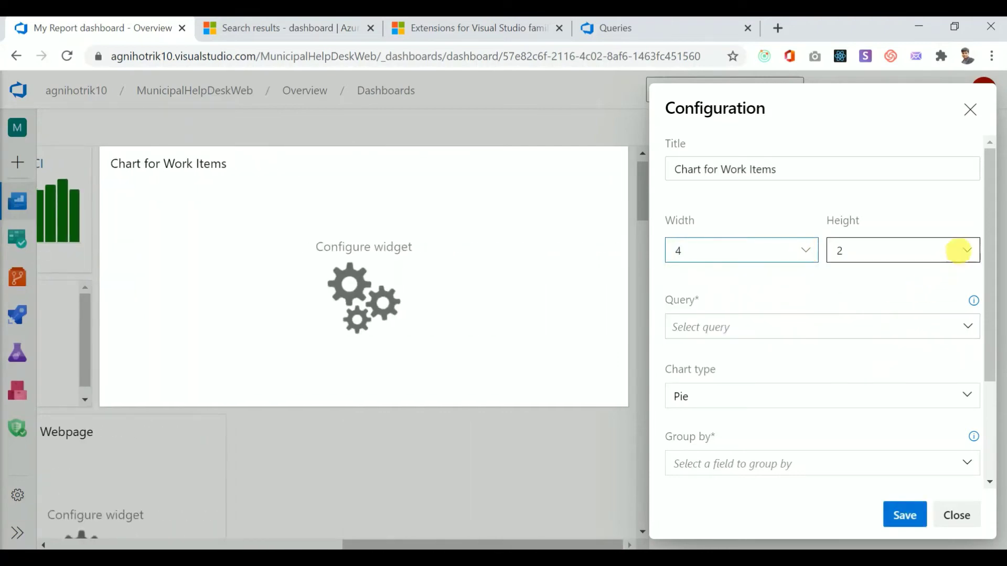
{"action": "left_click", "coordinate": [962, 251]}
{"action": "left_click", "coordinate": [766, 232]}
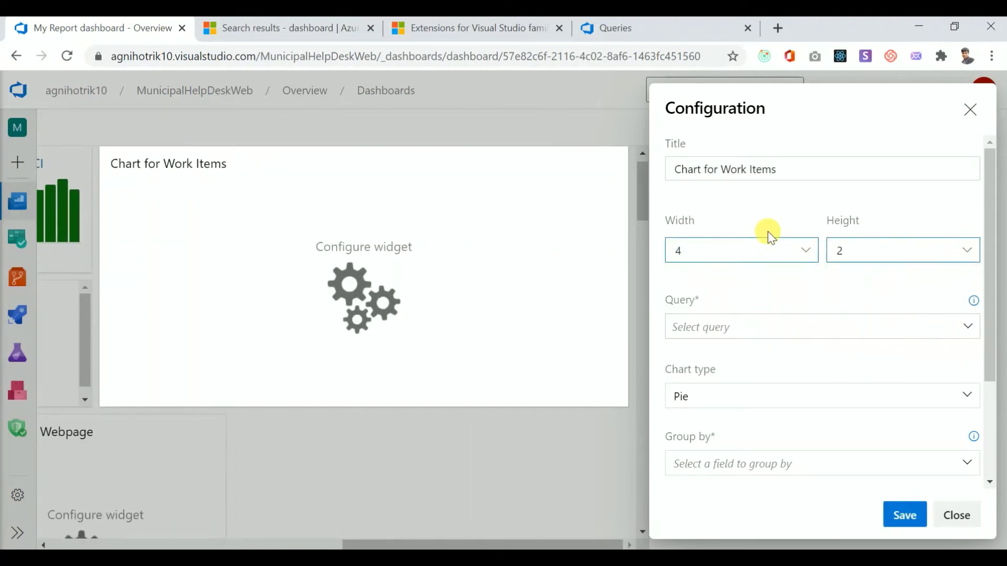
- Base the work items chart on the shared query Product Planning, group it by State, and save the configuration
{"action": "scroll", "coordinate": [817, 313], "scroll_direction": "down", "scroll_amount": 2}
{"action": "left_click", "coordinate": [969, 221]}
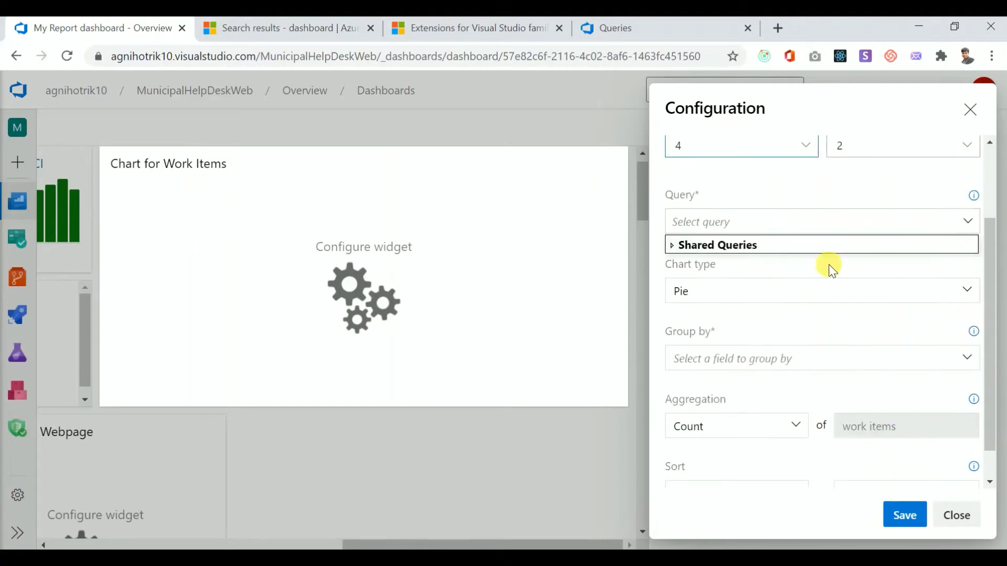
{"action": "left_click", "coordinate": [672, 246]}
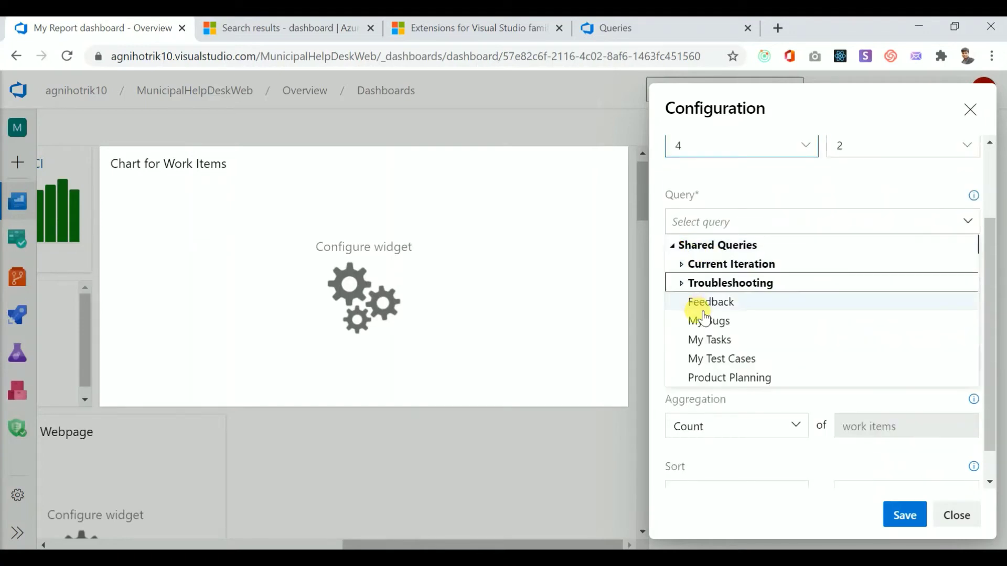
{"action": "left_click", "coordinate": [697, 379]}
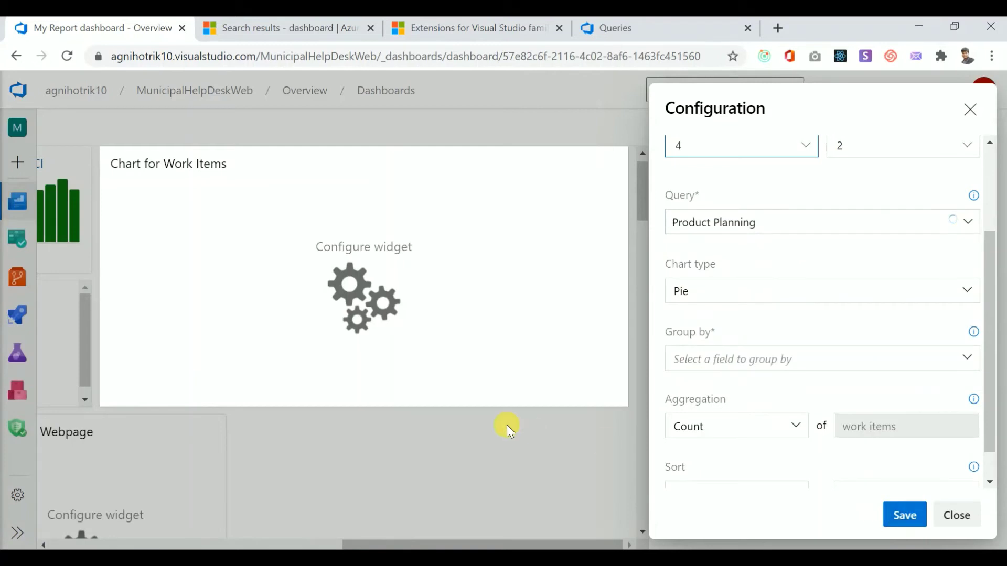
{"action": "left_click", "coordinate": [968, 359]}
{"action": "left_click", "coordinate": [709, 461]}
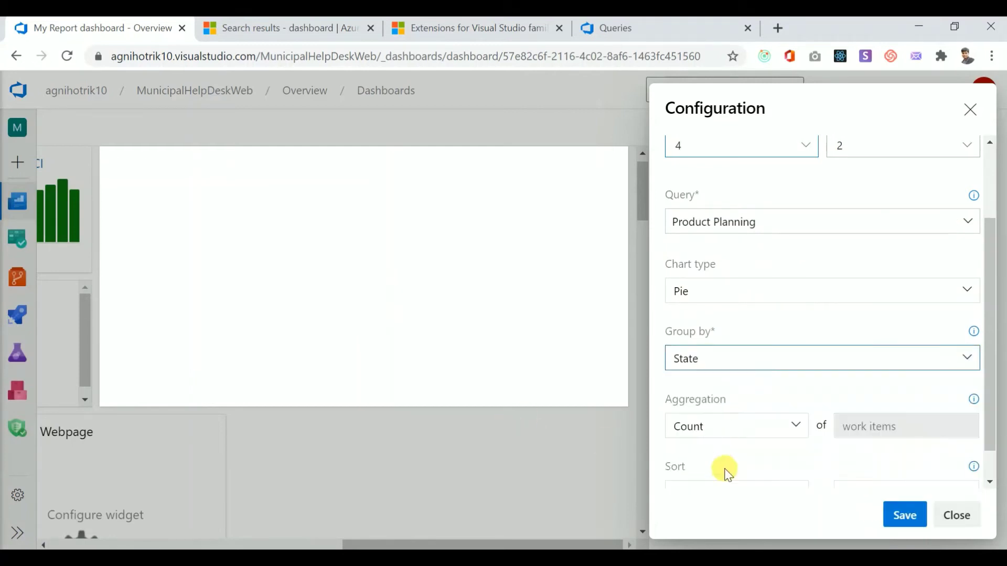
{"action": "left_click", "coordinate": [907, 516]}
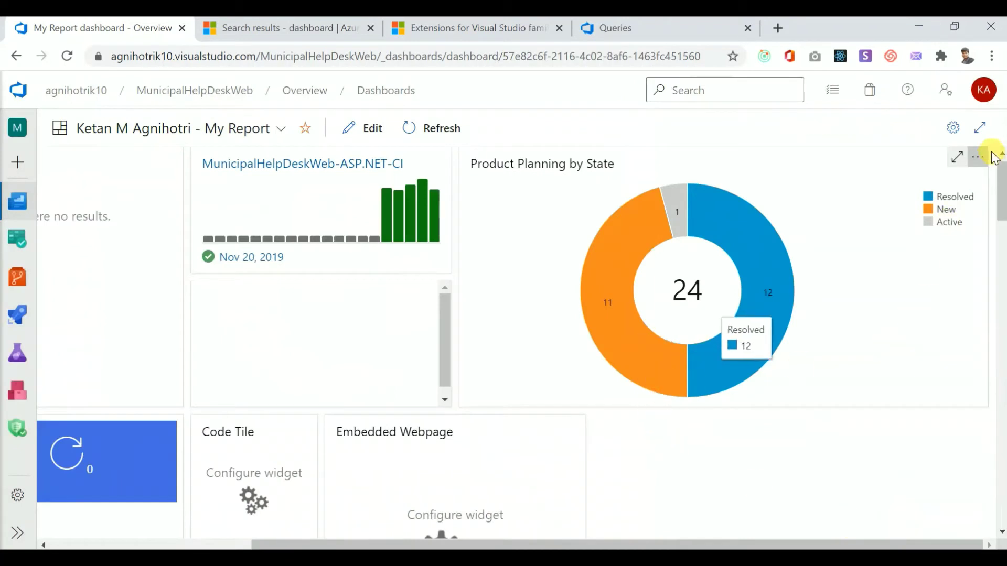
{"action": "scroll", "coordinate": [697, 462], "scroll_direction": "down", "scroll_amount": 4}
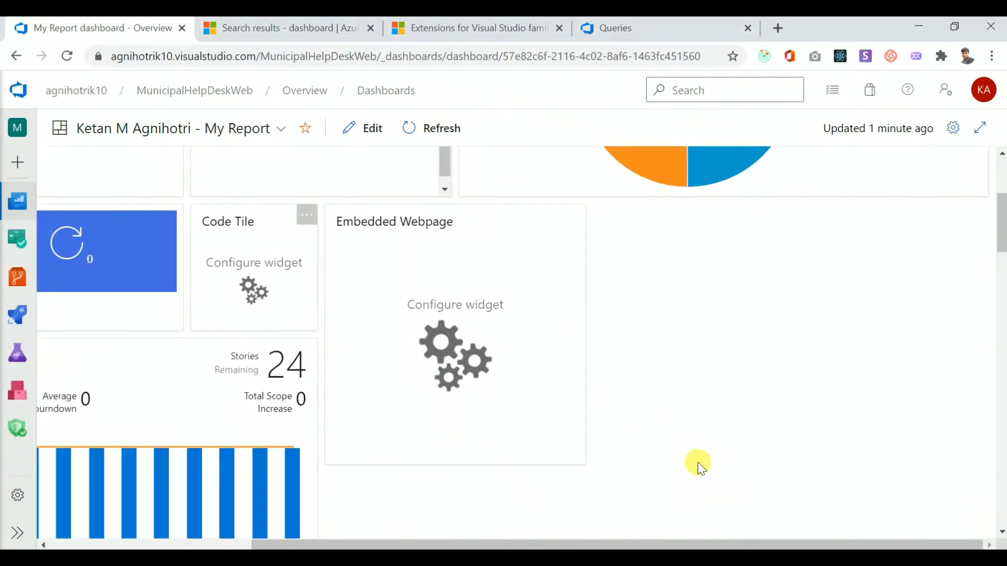
- Configure the Embedded Webpage widget to show the MunicipalHelpDeskWeb Queries page, using the URL copied from its open browser page, and save it
{"action": "left_click", "coordinate": [577, 216]}
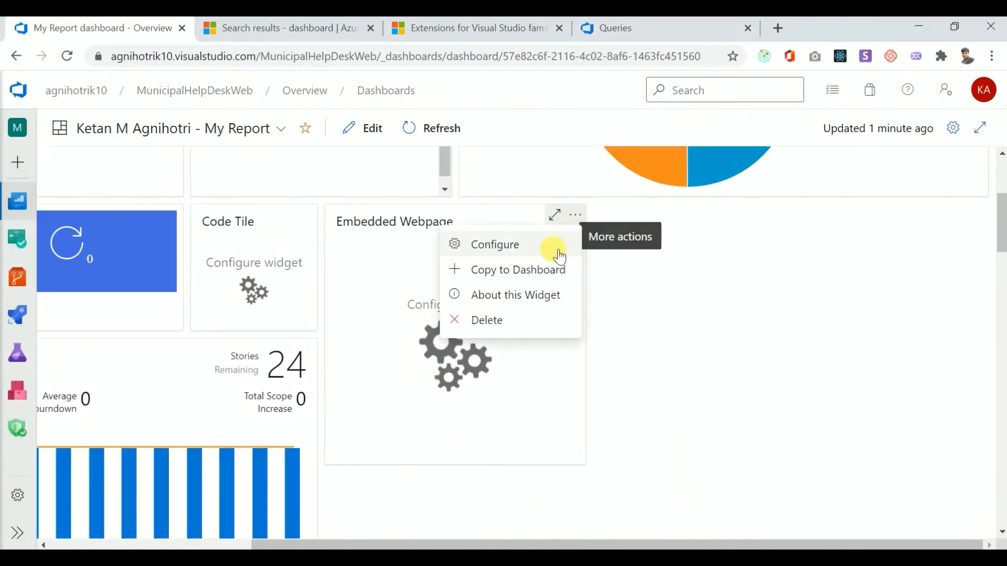
{"action": "left_click", "coordinate": [502, 249]}
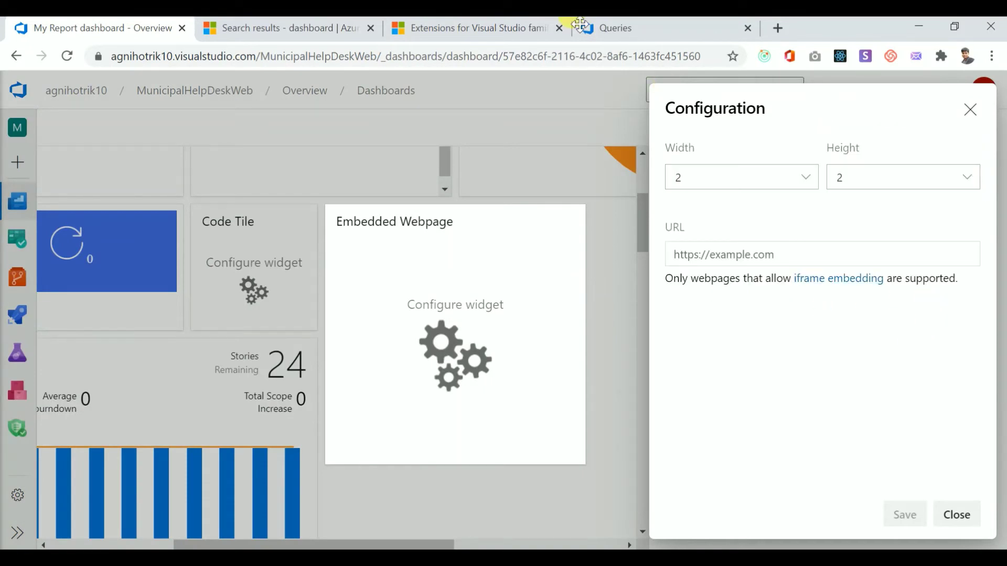
{"action": "left_click", "coordinate": [650, 32]}
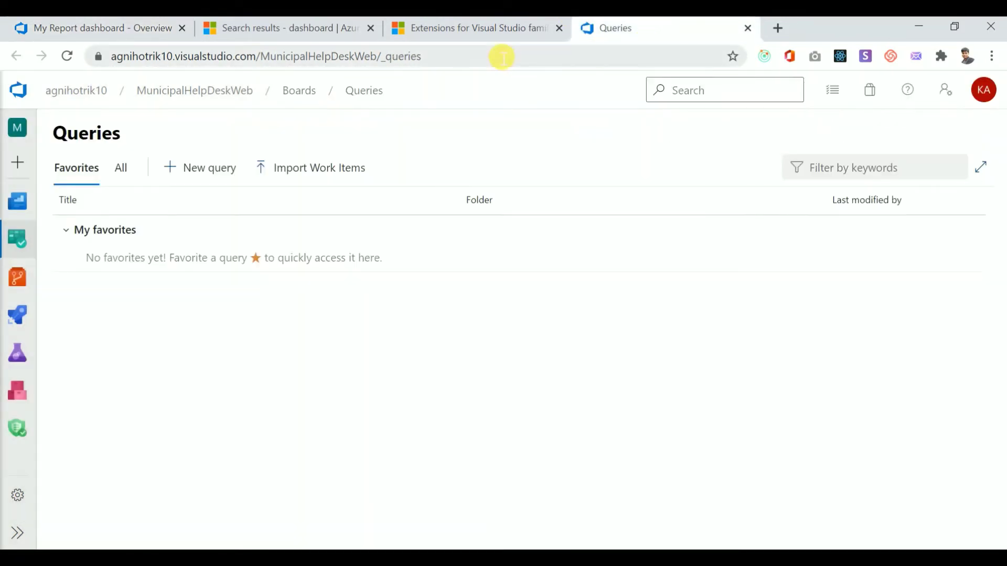
{"action": "left_click", "coordinate": [503, 54]}
{"action": "key", "text": "ctrl+c"}
{"action": "left_click", "coordinate": [160, 28]}
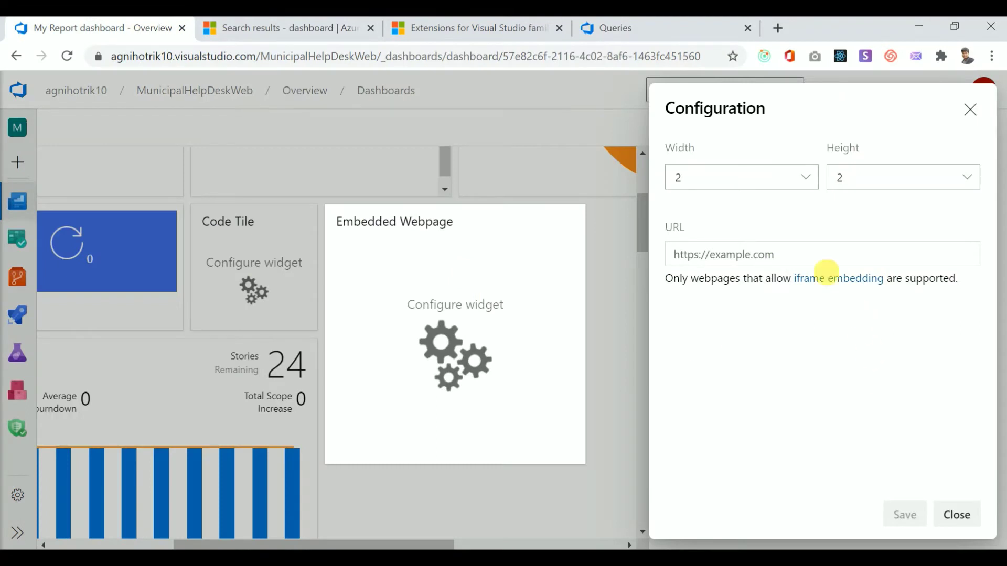
{"action": "left_click", "coordinate": [813, 257]}
{"action": "key", "text": "ctrl+v"}
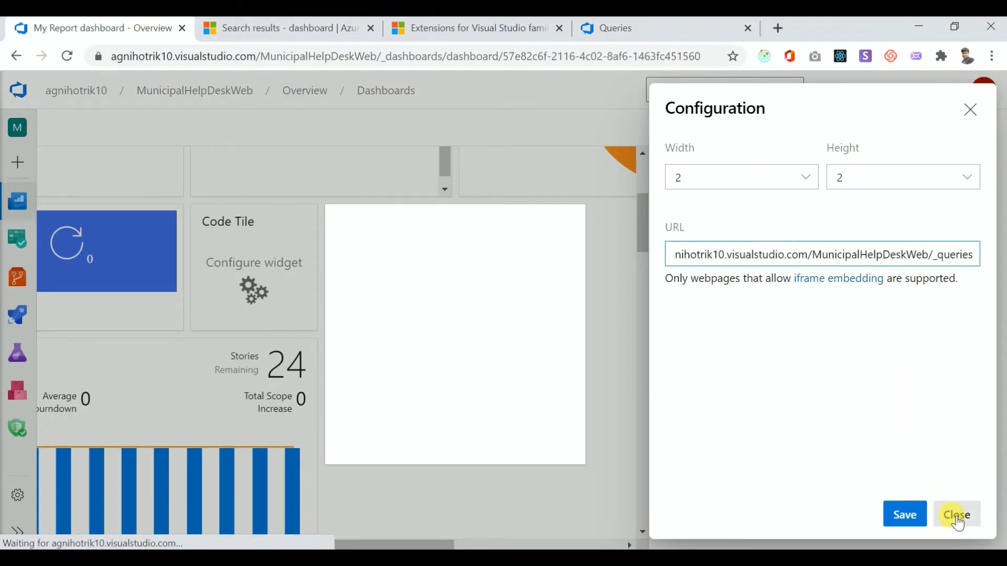
{"action": "left_click", "coordinate": [907, 522]}
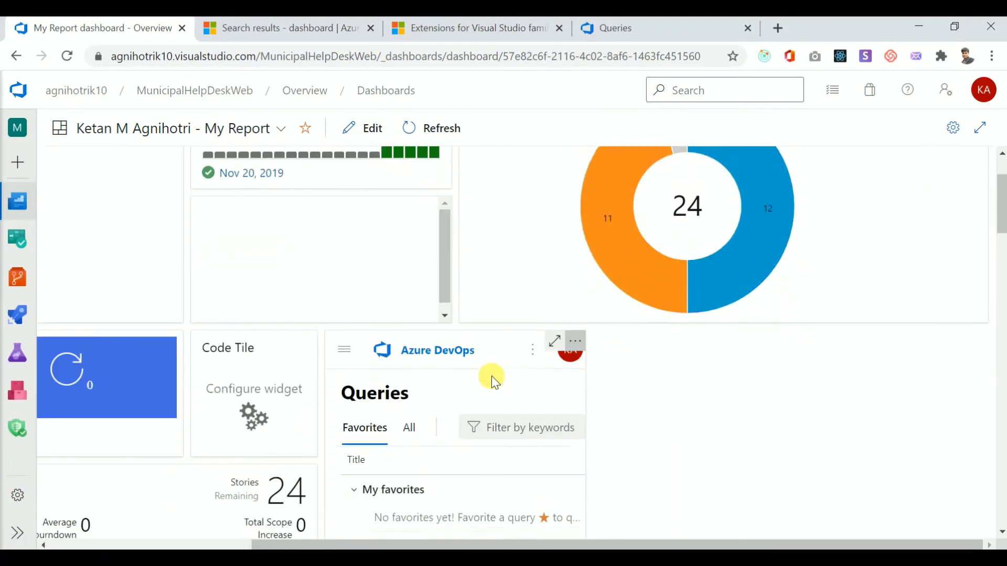
- Reduce the Product Planning by State chart widget to a width of 2 and save the configuration
{"action": "left_click", "coordinate": [978, 173]}
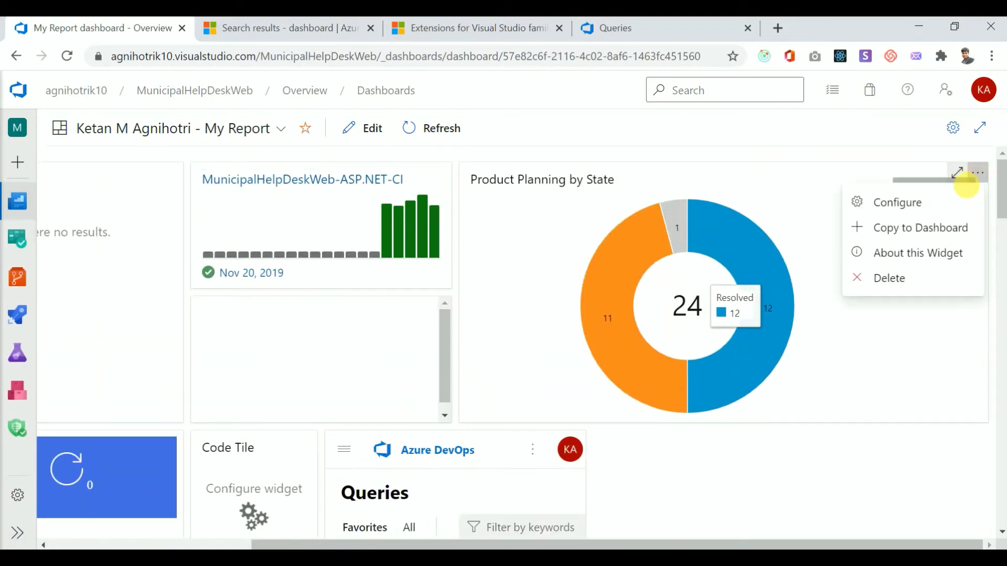
{"action": "left_click", "coordinate": [863, 199]}
{"action": "left_click", "coordinate": [808, 252]}
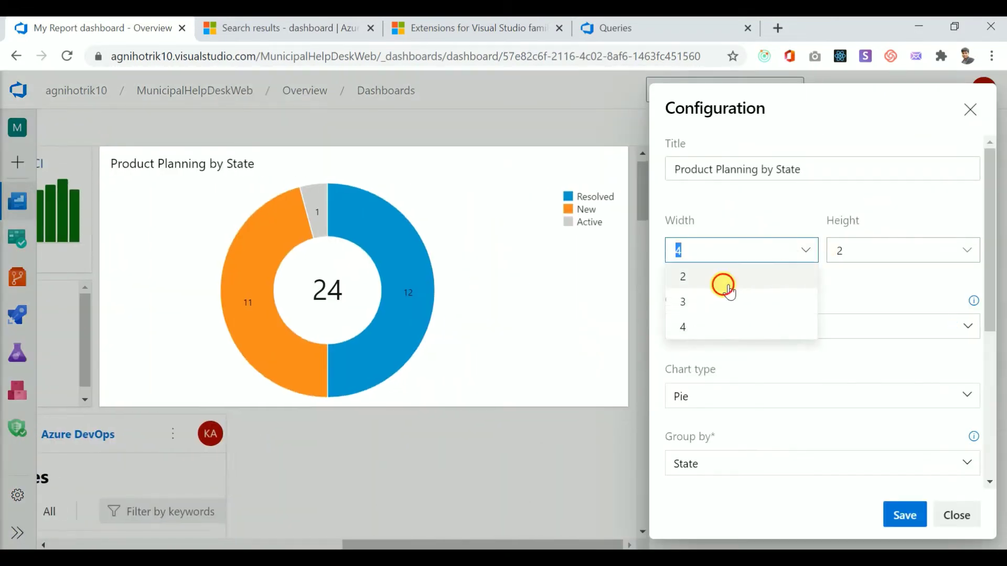
{"action": "left_click", "coordinate": [722, 281]}
{"action": "left_click", "coordinate": [904, 515]}
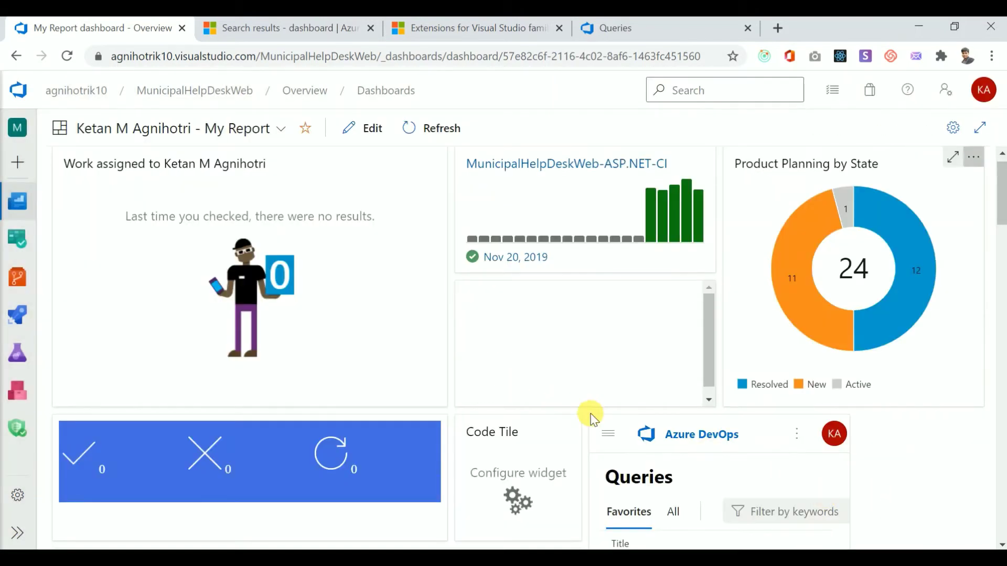
- Configure the Code Tile widget for the MunicipalHelpDeskWeb repository, master branch and path /, and save it
{"action": "scroll", "coordinate": [589, 416], "scroll_direction": "down", "scroll_amount": 2}
{"action": "scroll", "coordinate": [681, 346], "scroll_direction": "down", "scroll_amount": 2}
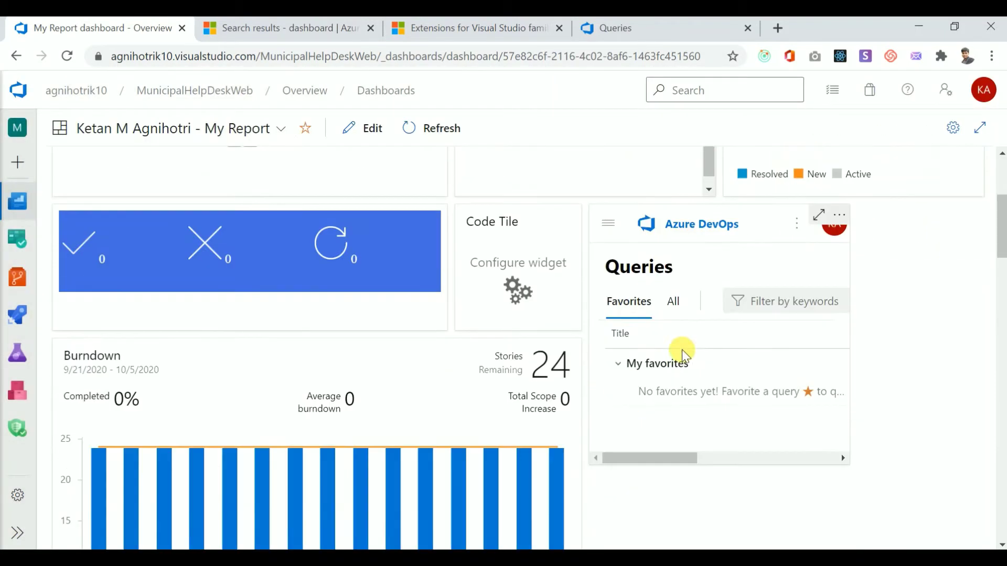
{"action": "left_click", "coordinate": [574, 213]}
{"action": "left_click", "coordinate": [517, 251]}
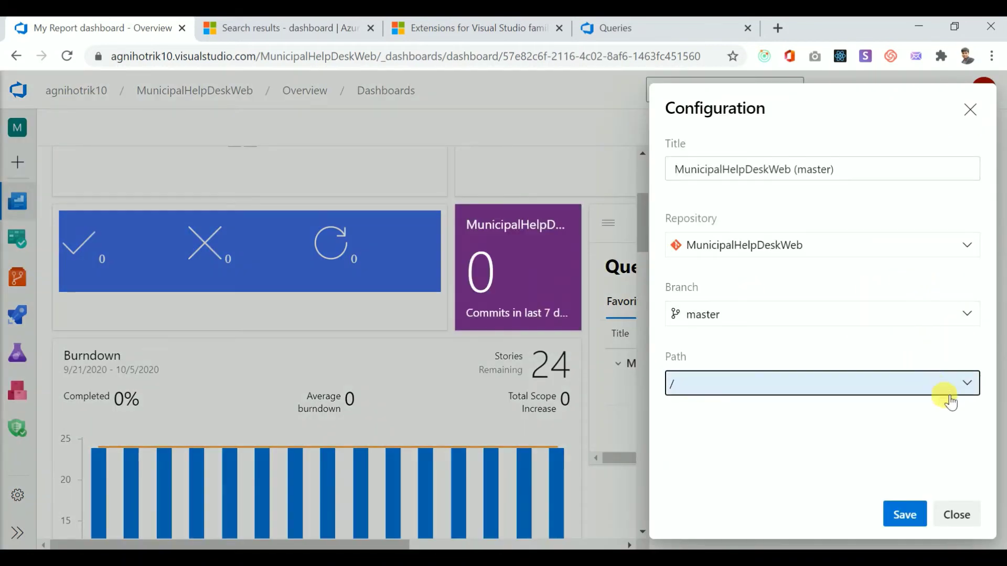
{"action": "left_click", "coordinate": [905, 516]}
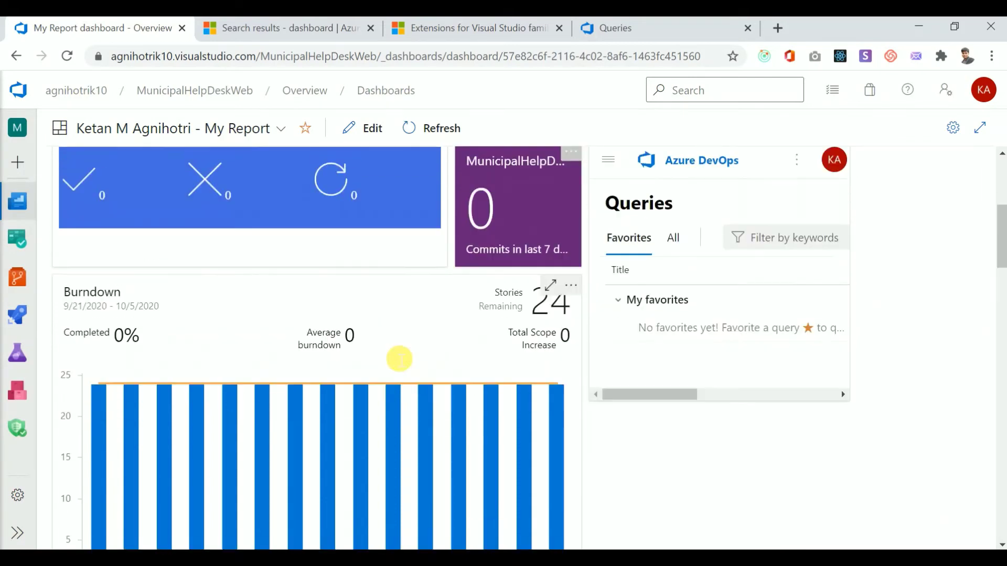
- Configure the Build Health Overview widget to use the build definition MunicipalHelpDeskWeb-ASP.NET-CI and save it
{"action": "left_click", "coordinate": [438, 324]}
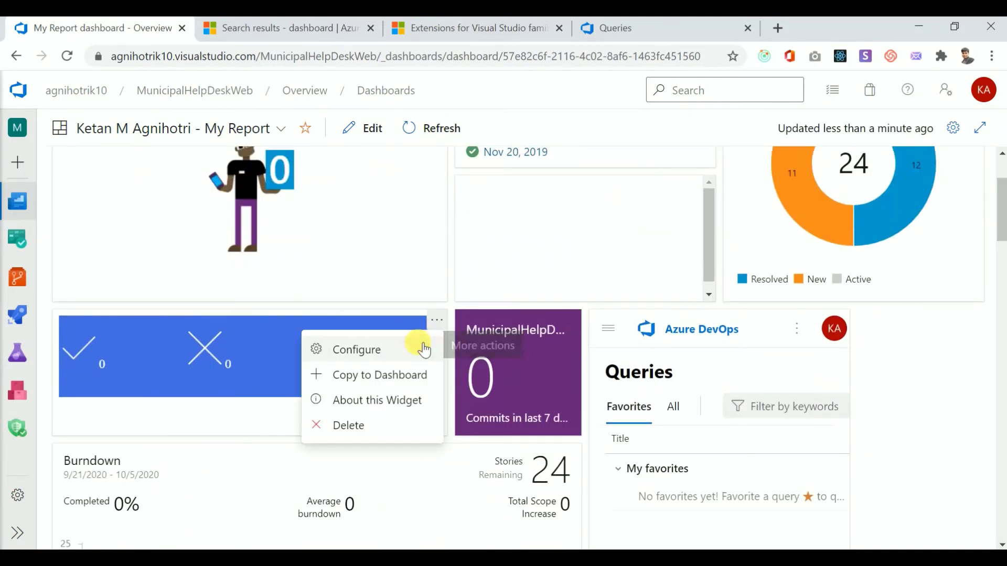
{"action": "left_click", "coordinate": [417, 348]}
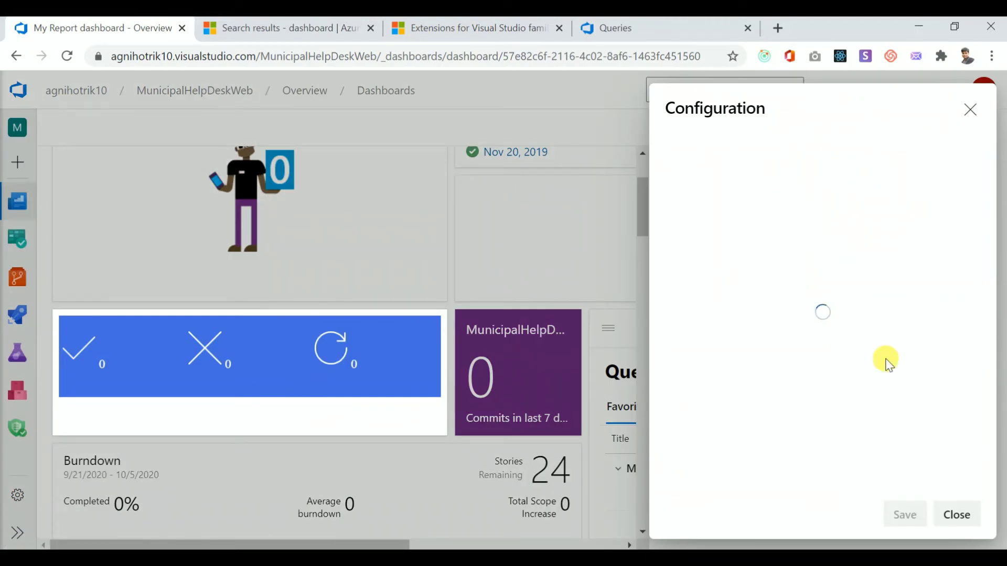
{"action": "left_click", "coordinate": [975, 314]}
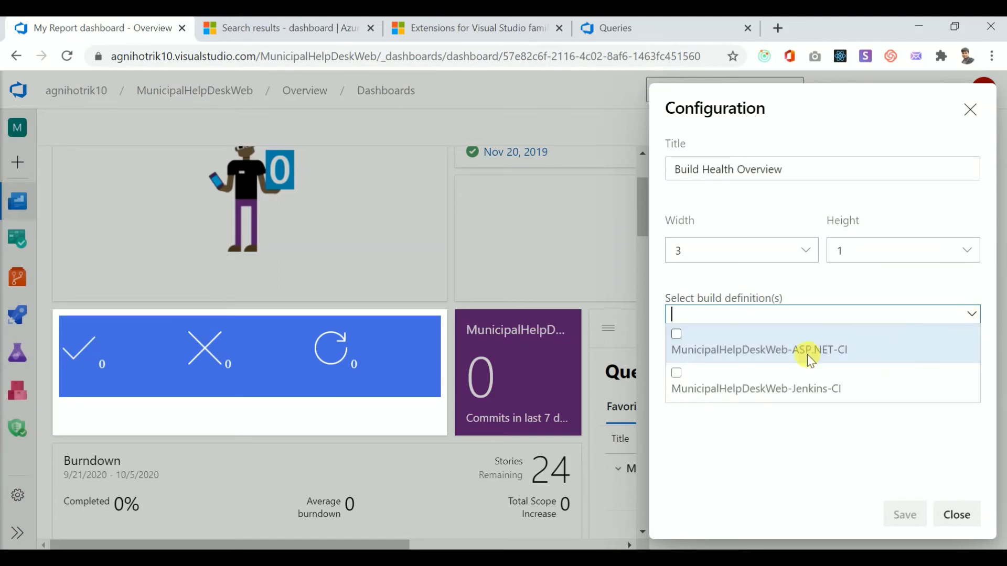
{"action": "left_click", "coordinate": [782, 349]}
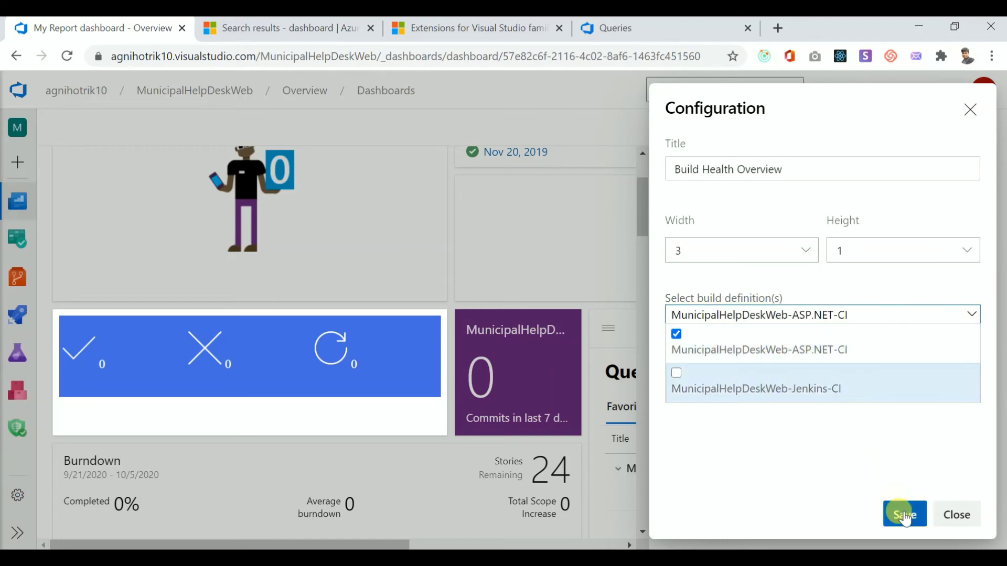
{"action": "left_click", "coordinate": [905, 517]}
- Check the test plan selection in the Chart for Test Plans widget's configuration and close it without saving
{"action": "scroll", "coordinate": [498, 466], "scroll_direction": "down", "scroll_amount": 4}
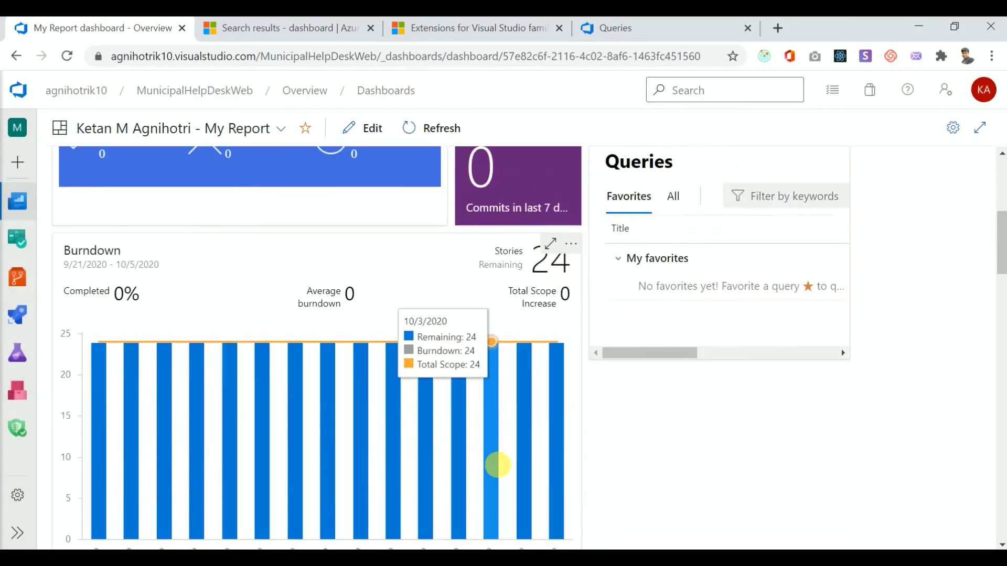
{"action": "scroll", "coordinate": [495, 461], "scroll_direction": "down", "scroll_amount": 8}
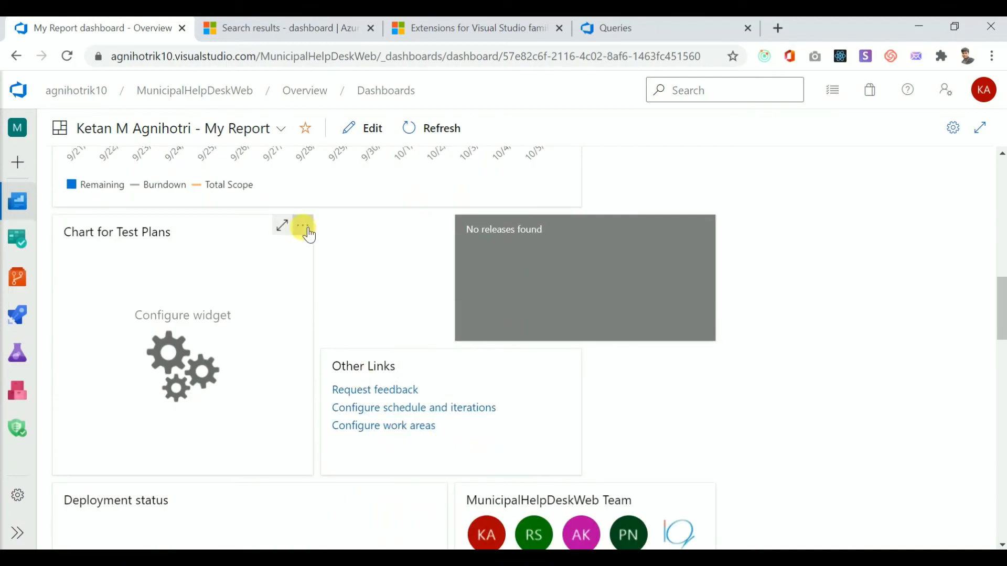
{"action": "left_click", "coordinate": [302, 226]}
{"action": "left_click", "coordinate": [270, 257]}
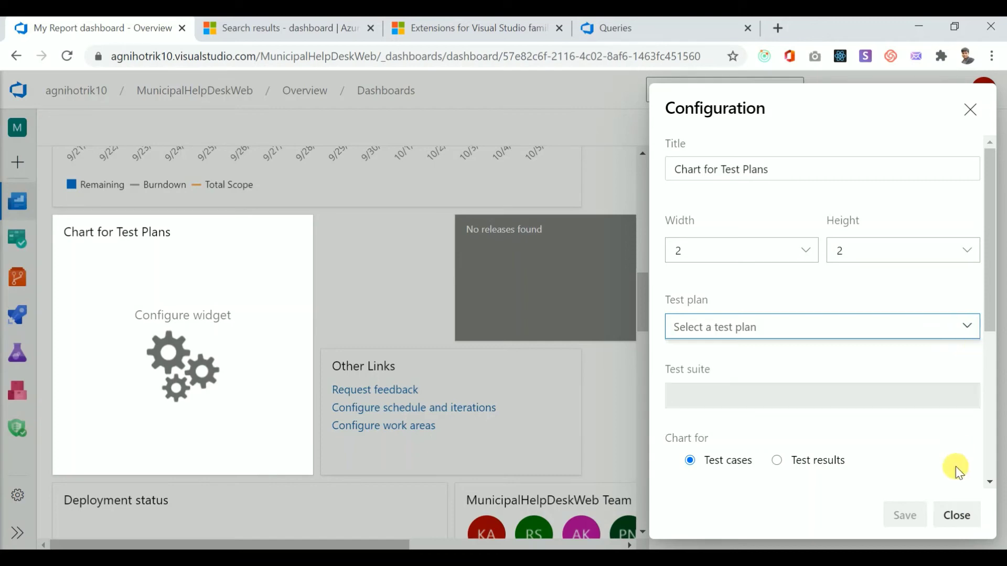
{"action": "left_click", "coordinate": [957, 516]}
- Configure the Deployment status widget with build pipeline MunicipalHelpDeskWeb-ASP.NET-CI and the Dev stage of linked release pipeline New Release Definition, and save it
{"action": "scroll", "coordinate": [619, 415], "scroll_direction": "down", "scroll_amount": 4}
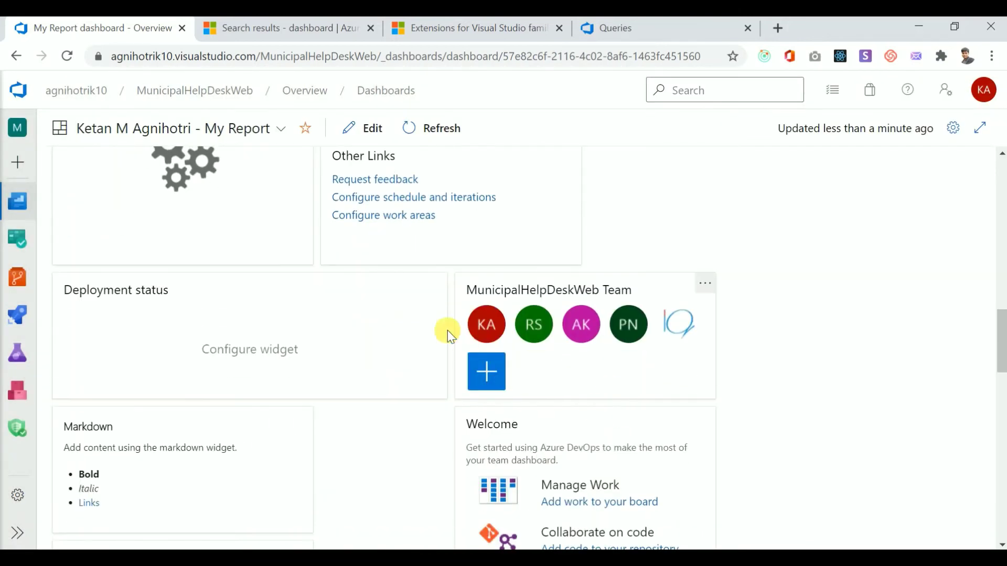
{"action": "left_click", "coordinate": [438, 287]}
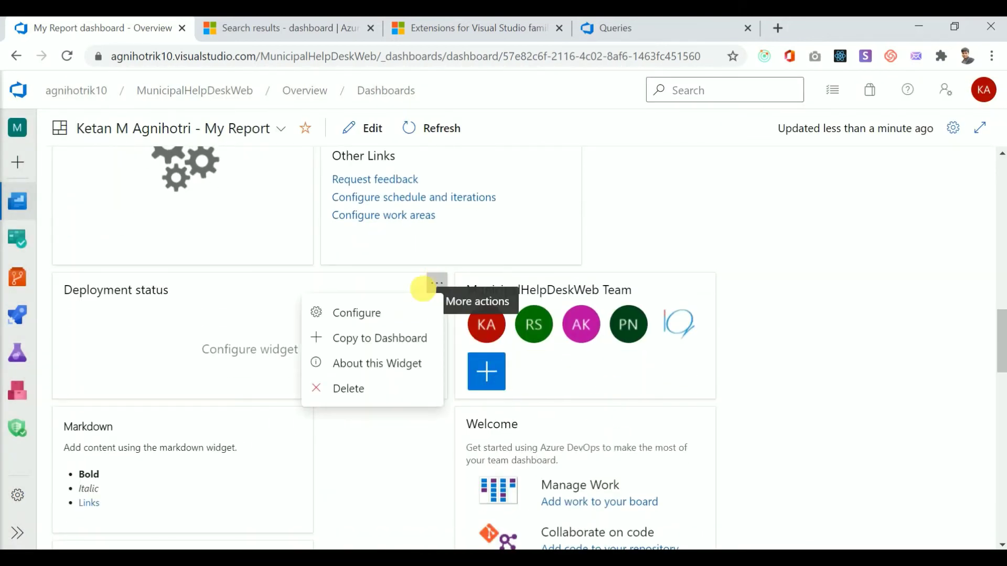
{"action": "left_click", "coordinate": [377, 310]}
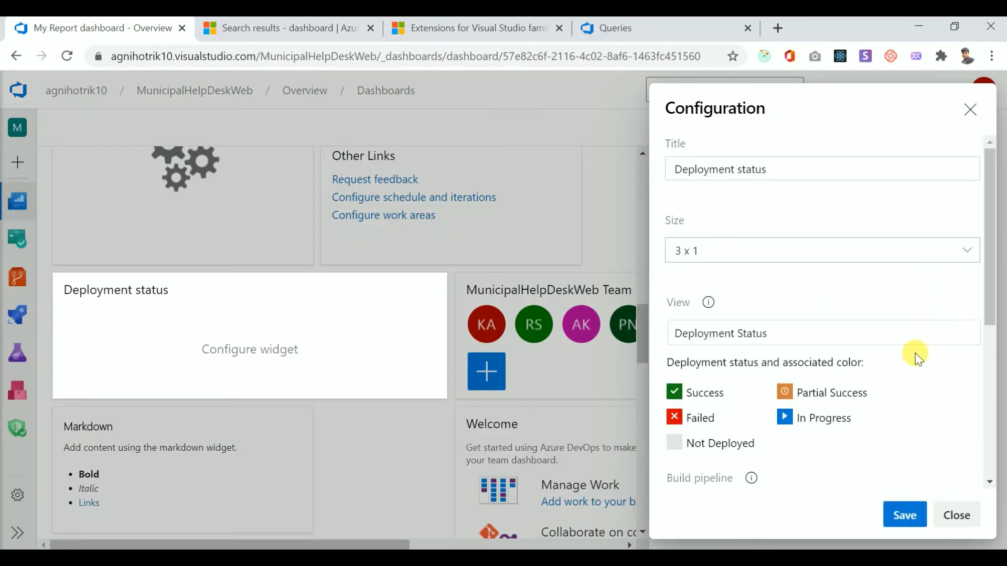
{"action": "scroll", "coordinate": [915, 356], "scroll_direction": "down", "scroll_amount": 4}
{"action": "left_click", "coordinate": [935, 298]}
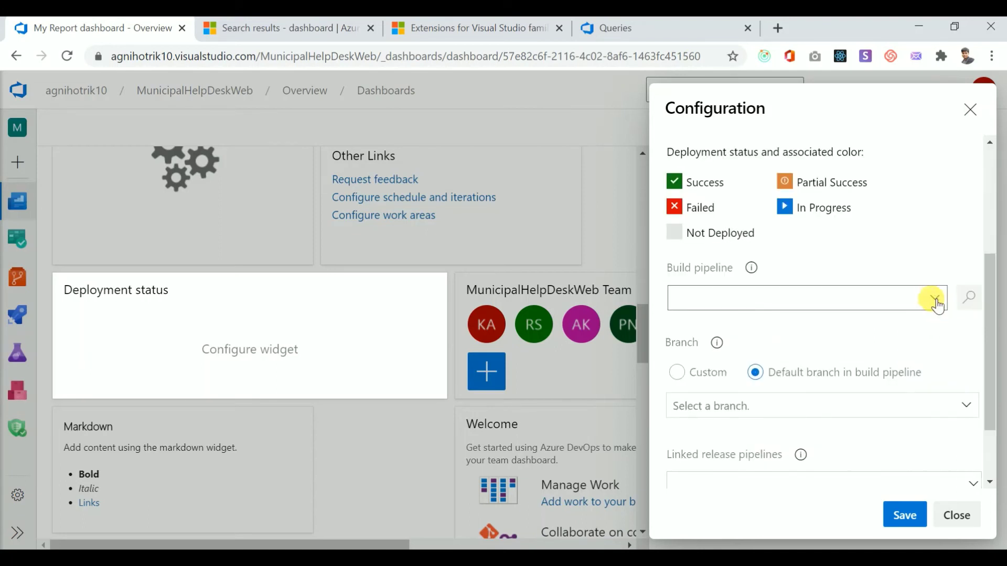
{"action": "left_click", "coordinate": [814, 324]}
{"action": "scroll", "coordinate": [944, 367], "scroll_direction": "down", "scroll_amount": 2}
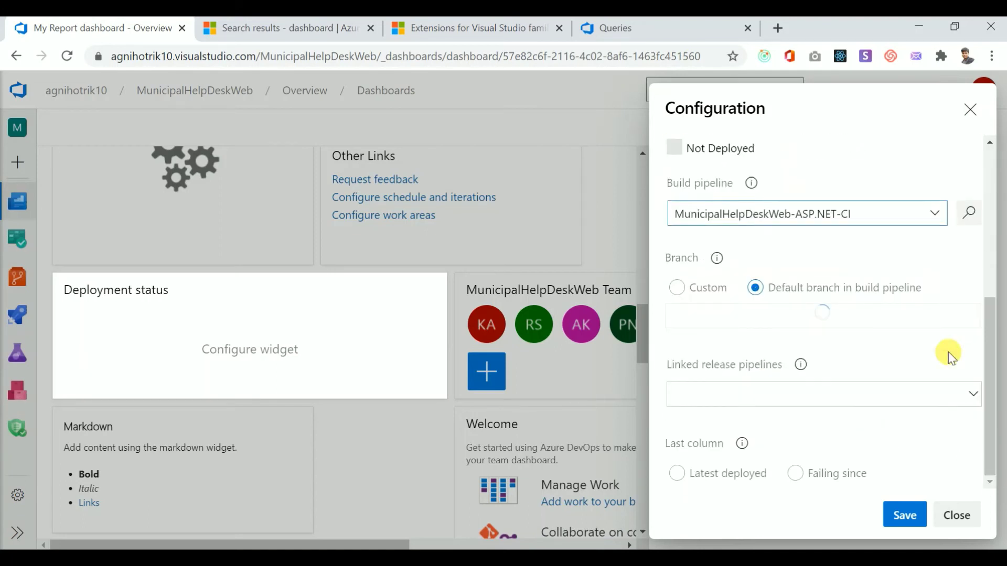
{"action": "left_click", "coordinate": [964, 313]}
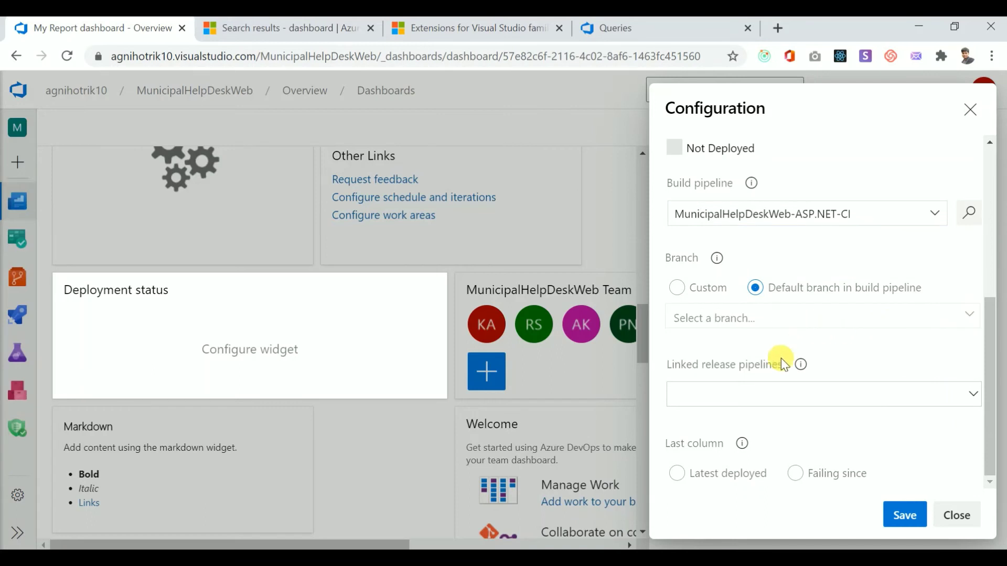
{"action": "left_click", "coordinate": [975, 404]}
{"action": "left_click", "coordinate": [705, 443]}
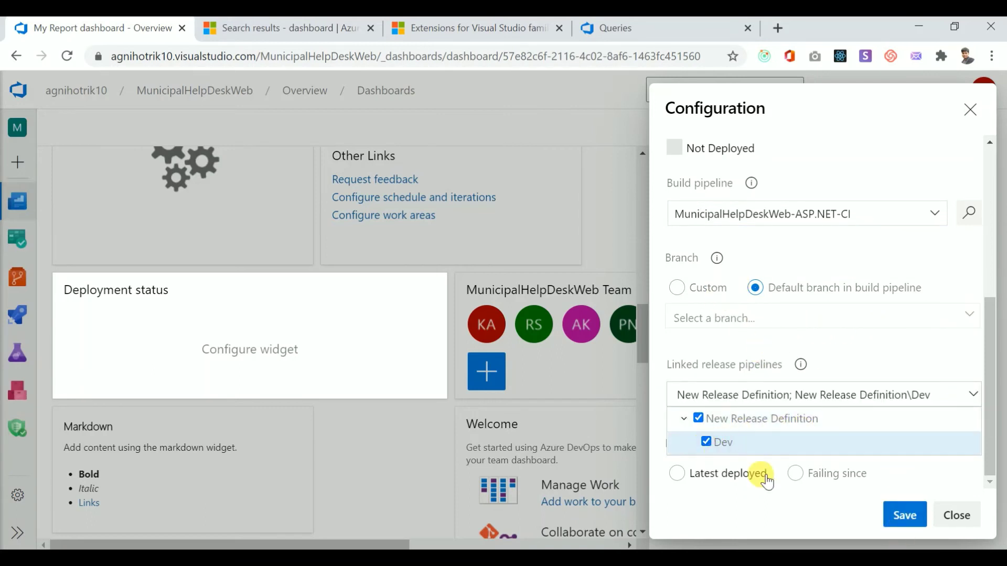
{"action": "left_click", "coordinate": [905, 515]}
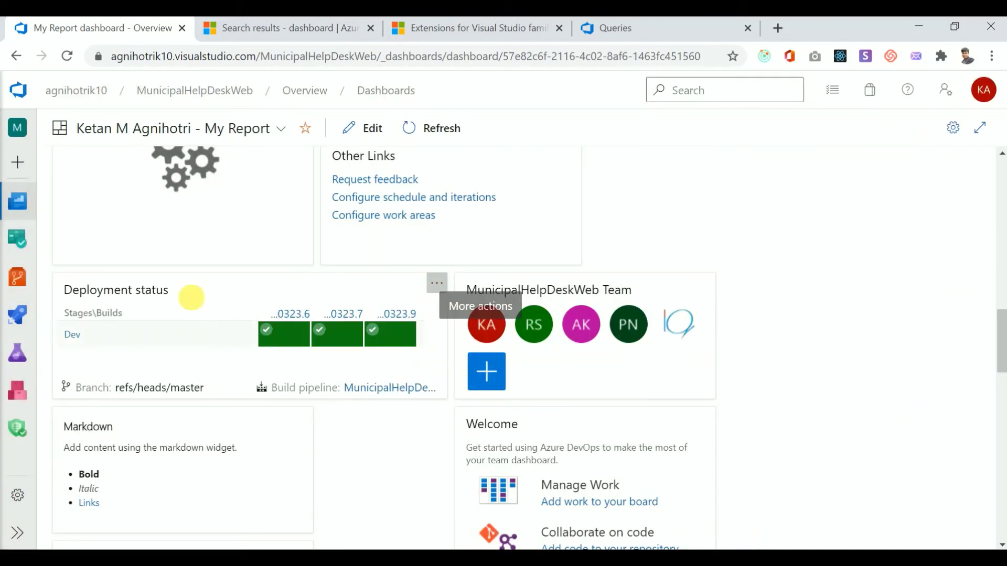
- Create a bug titled Test Bug from the New Work Item widget, then save and close its form
{"action": "scroll", "coordinate": [419, 395], "scroll_direction": "down", "scroll_amount": 2}
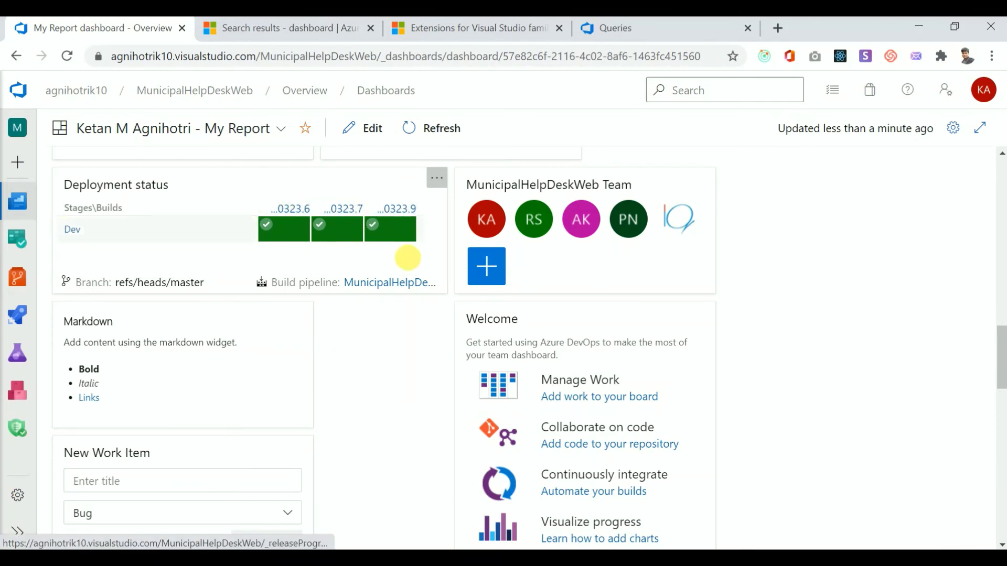
{"action": "scroll", "coordinate": [408, 258], "scroll_direction": "down", "scroll_amount": 2}
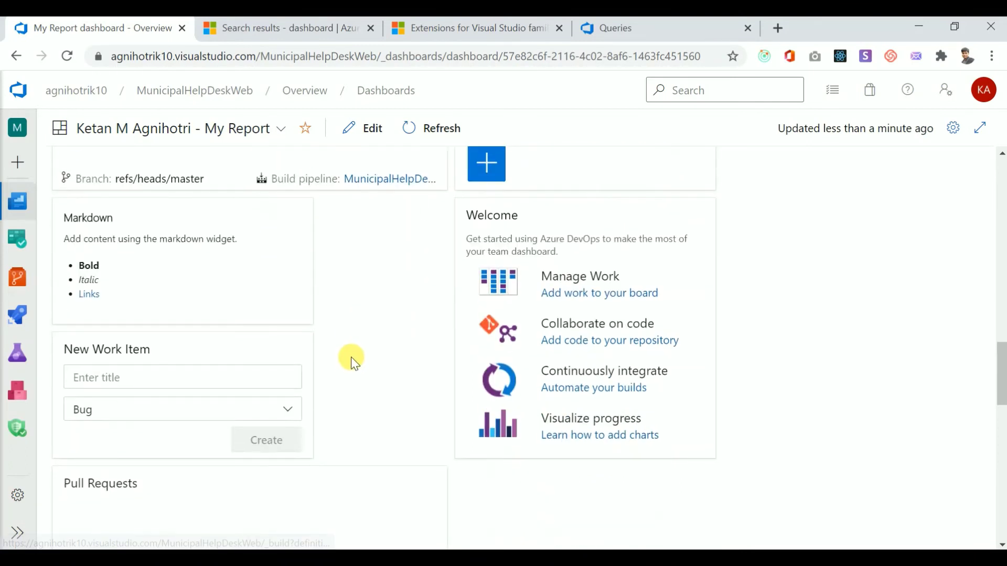
{"action": "left_click", "coordinate": [250, 377]}
{"action": "type", "text": "Test Bug"}
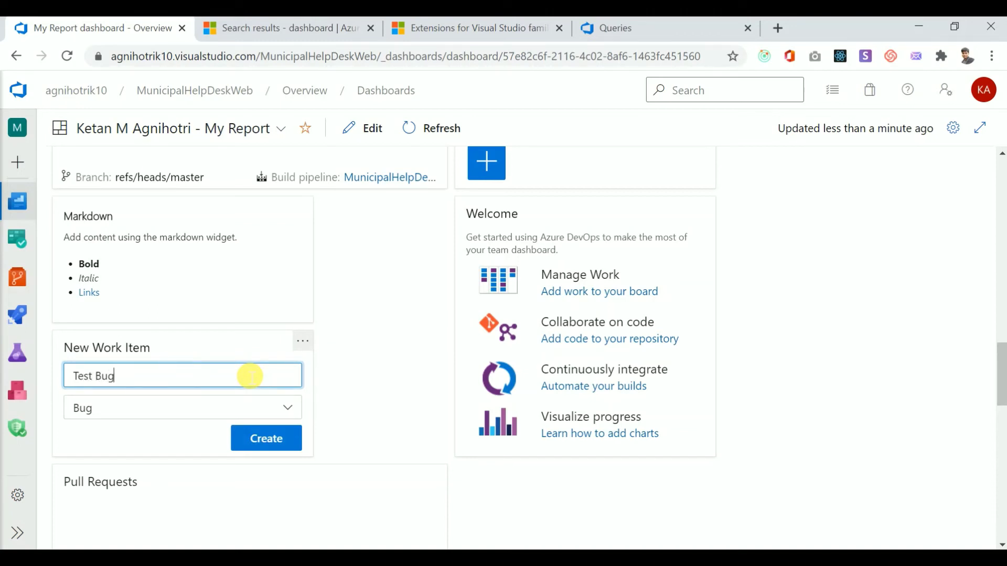
{"action": "left_click", "coordinate": [273, 438]}
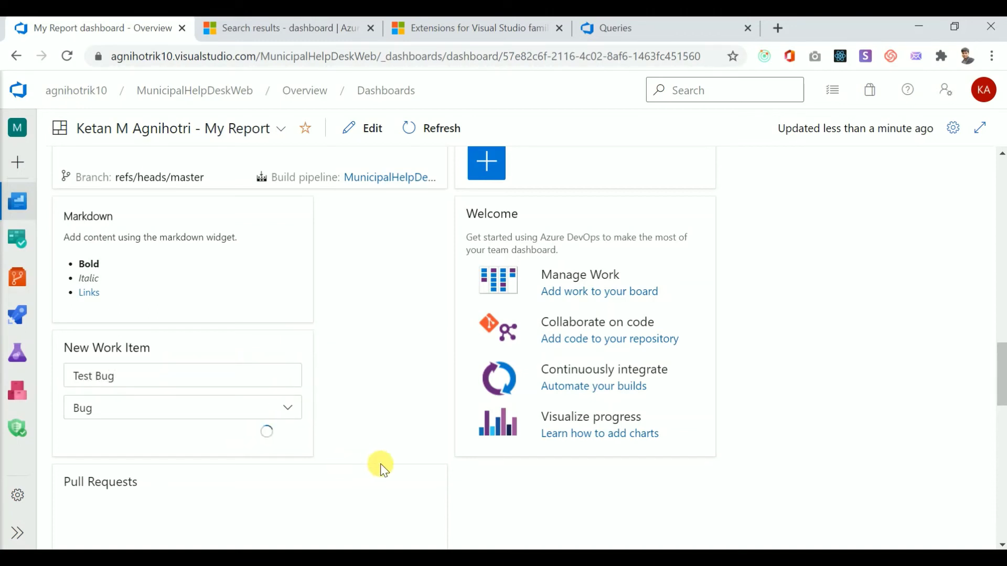
{"action": "scroll", "coordinate": [345, 377], "scroll_direction": "down", "scroll_amount": 6}
{"action": "scroll", "coordinate": [378, 281], "scroll_direction": "up", "scroll_amount": 3}
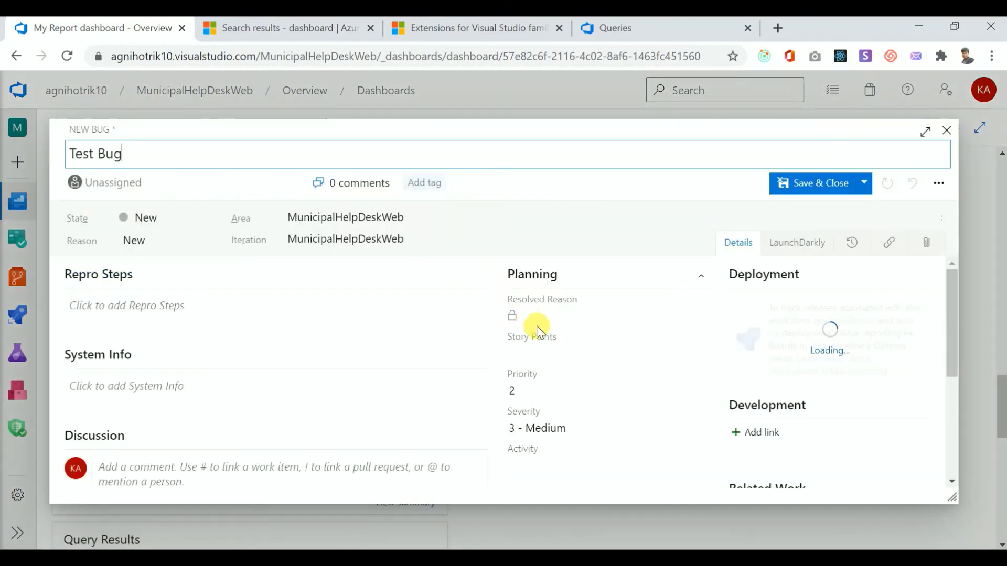
{"action": "scroll", "coordinate": [438, 348], "scroll_direction": "down", "scroll_amount": 2}
{"action": "left_click", "coordinate": [791, 193]}
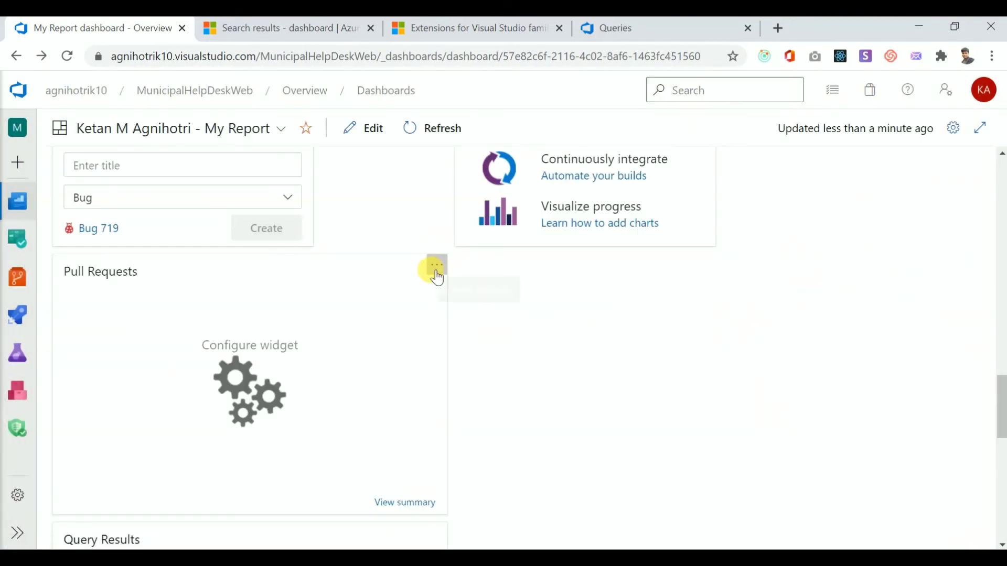
- Configure the Pull Requests widget for the MunicipalHelpDeskWeb Team and the MunicipalHelpDeskWeb repository, and save it
{"action": "left_click", "coordinate": [433, 267]}
{"action": "left_click", "coordinate": [427, 293]}
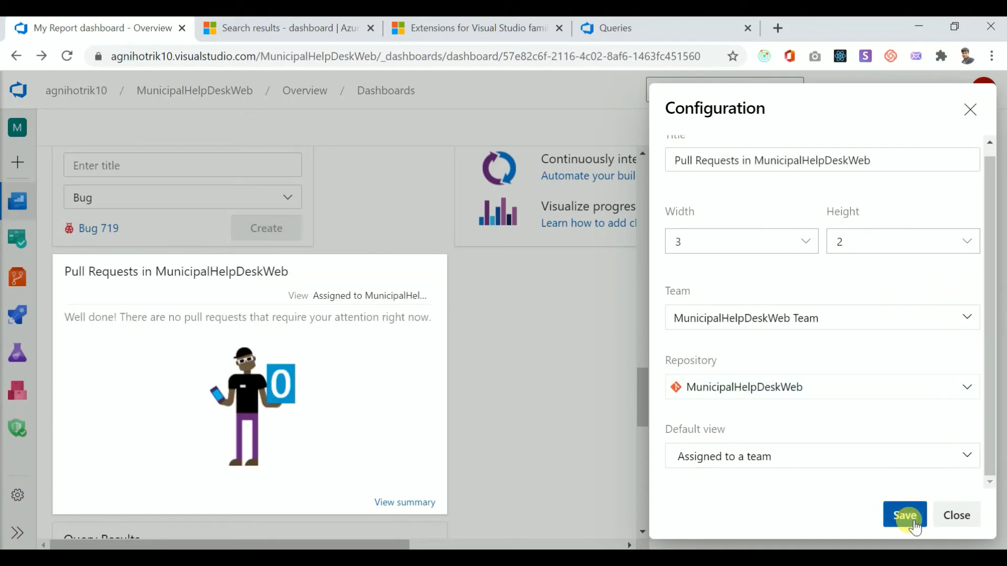
{"action": "left_click", "coordinate": [916, 526]}
- Configure the Query Results widget with the shared query Product Planning, review its display columns, and save it
{"action": "scroll", "coordinate": [526, 398], "scroll_direction": "down", "scroll_amount": 3}
{"action": "mouse_move", "coordinate": [441, 241]}
{"action": "left_click", "coordinate": [437, 219]}
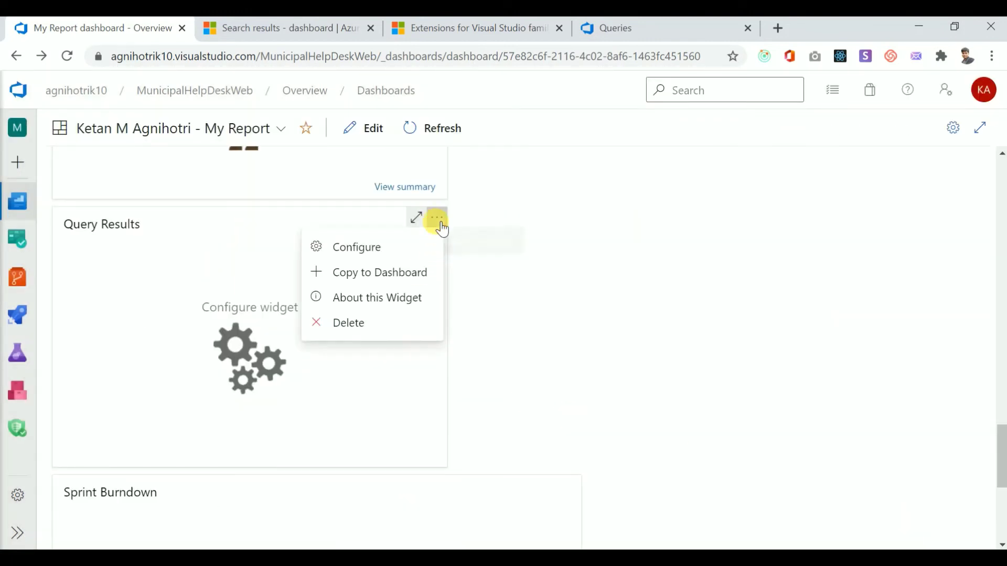
{"action": "left_click", "coordinate": [394, 253]}
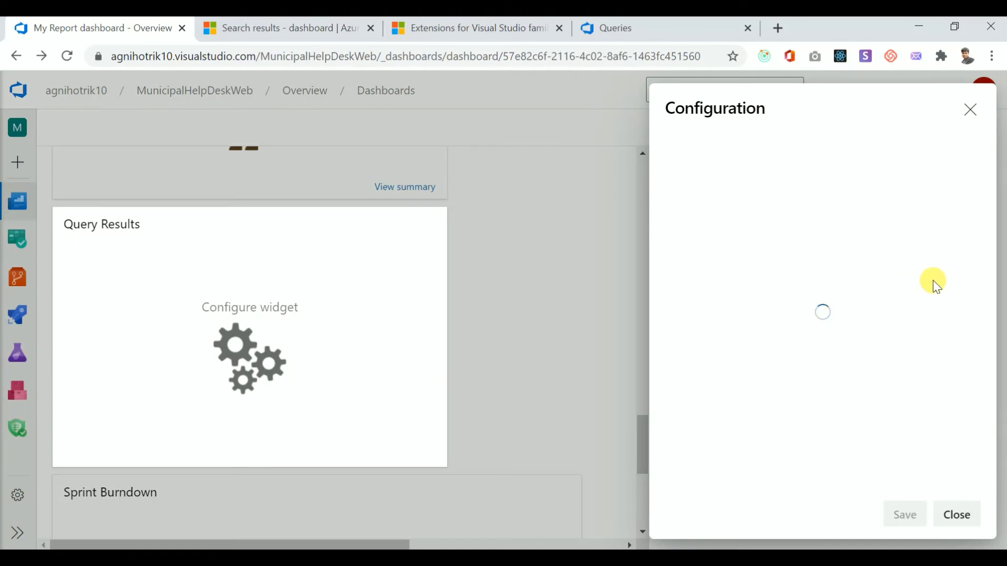
{"action": "left_click", "coordinate": [968, 326]}
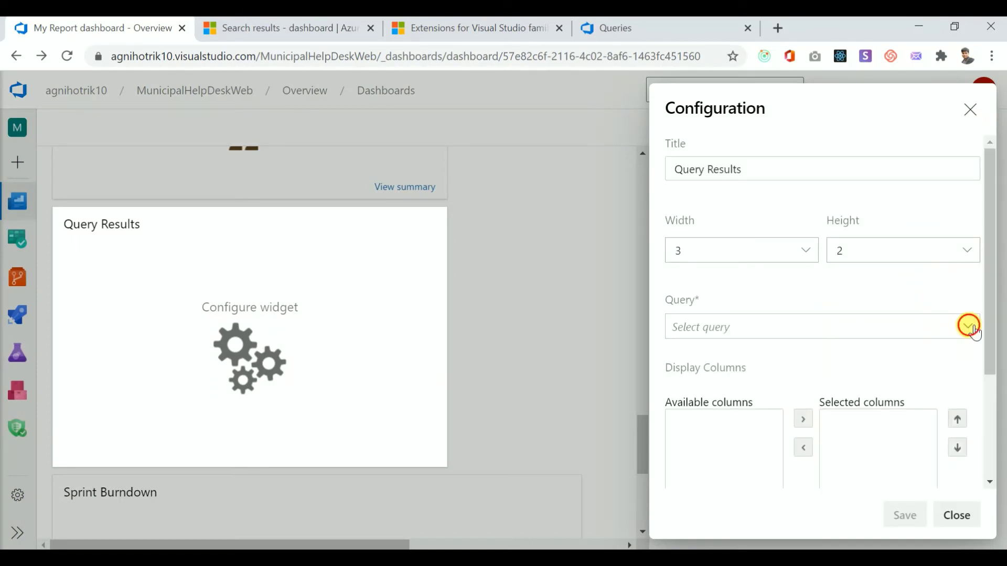
{"action": "left_click", "coordinate": [673, 351]}
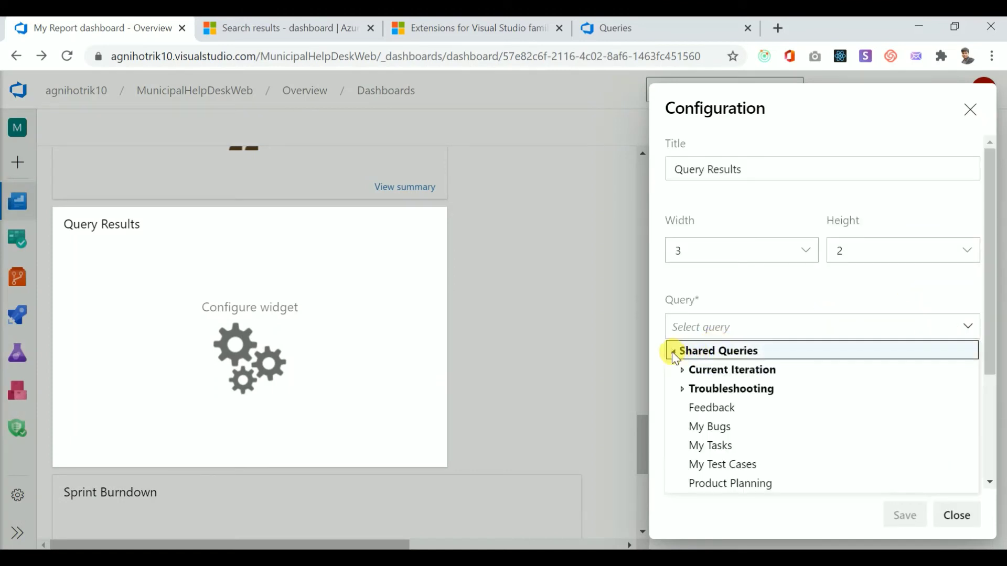
{"action": "left_click", "coordinate": [727, 483]}
{"action": "scroll", "coordinate": [892, 446], "scroll_direction": "down", "scroll_amount": 2}
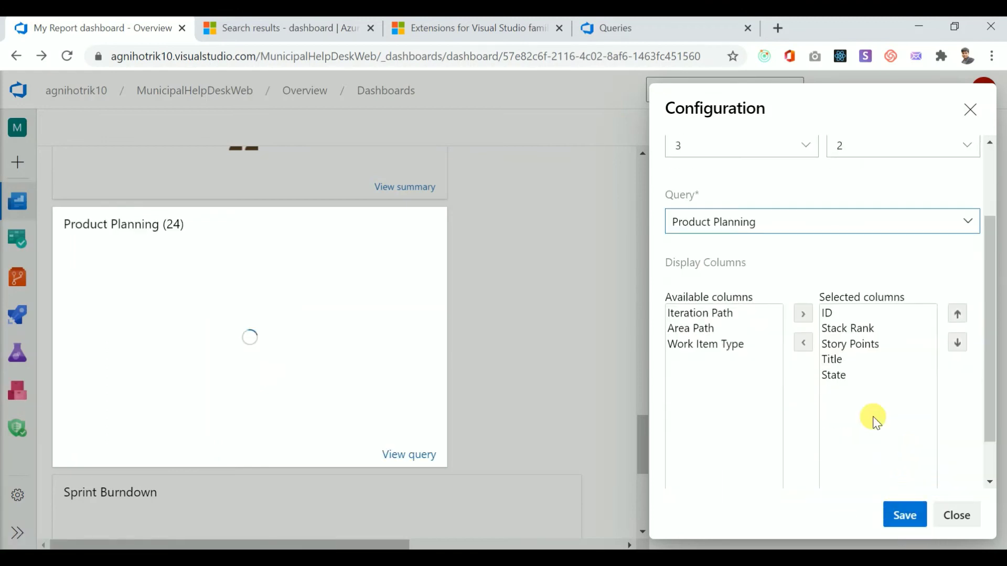
{"action": "scroll", "coordinate": [908, 400], "scroll_direction": "down", "scroll_amount": 1}
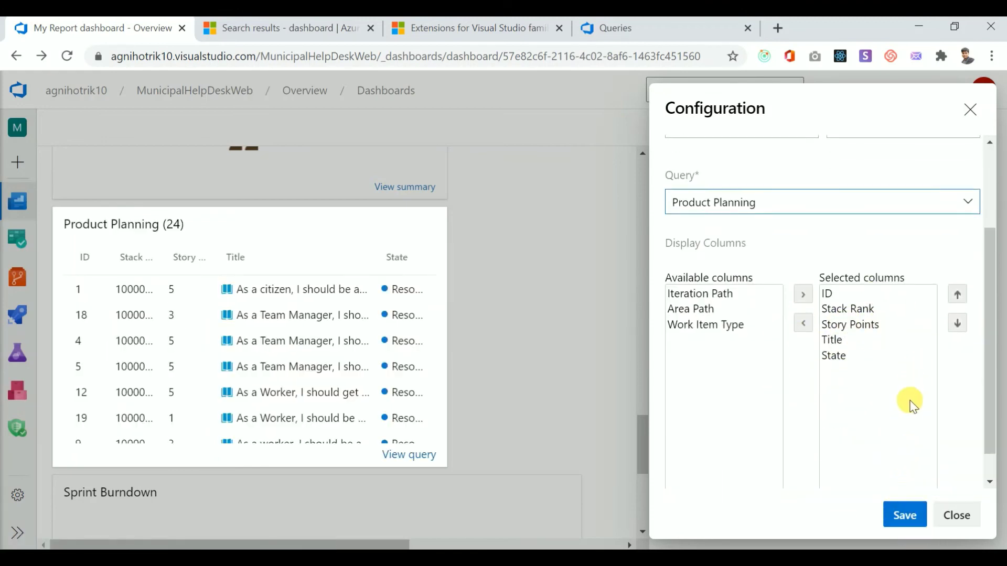
{"action": "left_click", "coordinate": [835, 291]}
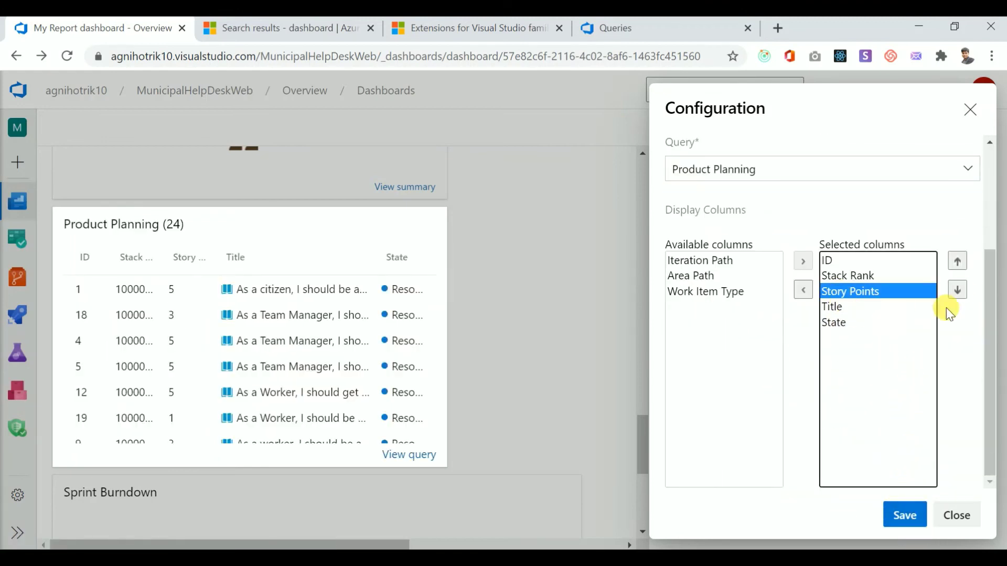
{"action": "left_click", "coordinate": [905, 519]}
- Set the Sprint Burndown widget's iteration to Iteration 1 and try to save its configuration
{"action": "scroll", "coordinate": [495, 342], "scroll_direction": "down", "scroll_amount": 4}
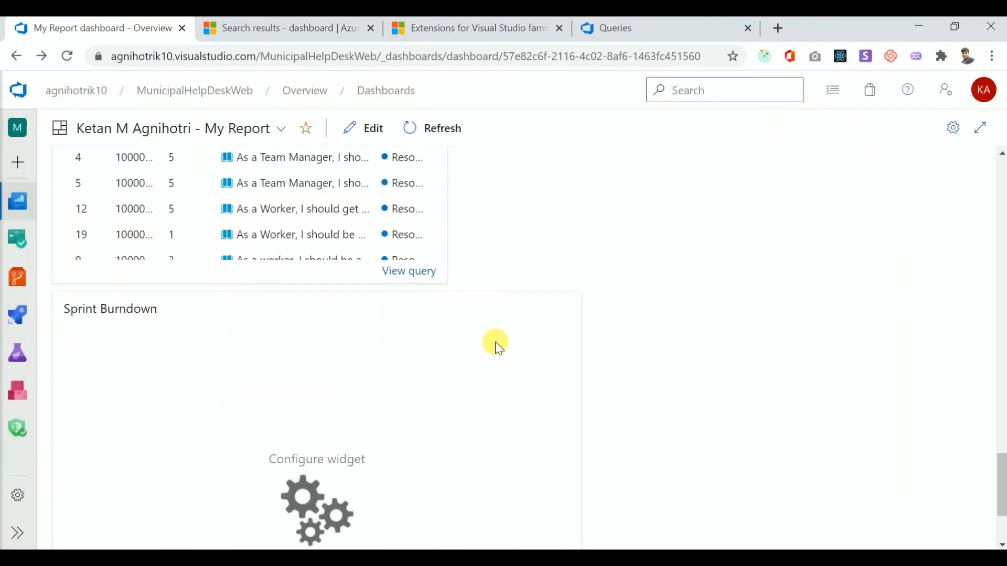
{"action": "left_click", "coordinate": [571, 277]}
{"action": "left_click", "coordinate": [542, 301]}
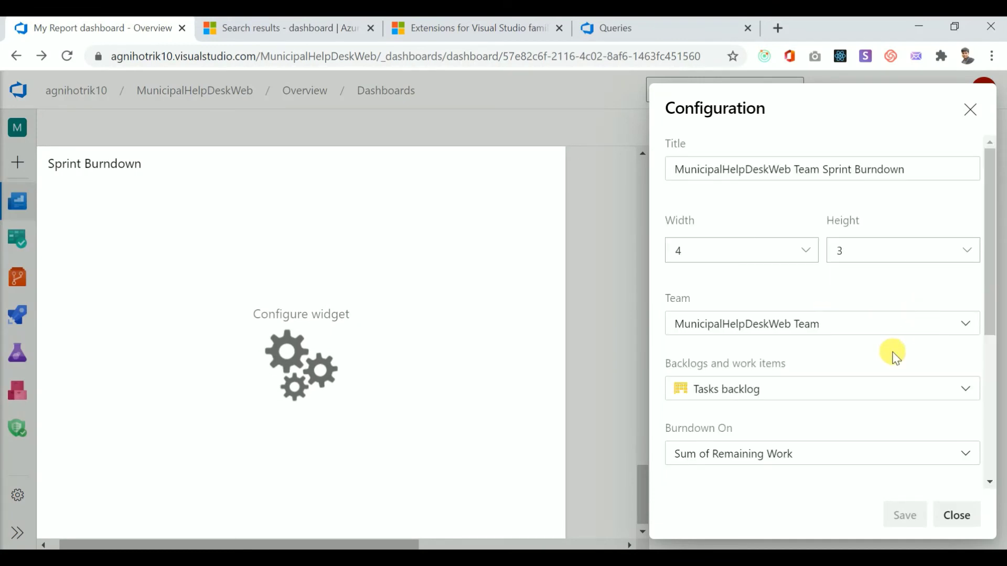
{"action": "scroll", "coordinate": [892, 353], "scroll_direction": "down", "scroll_amount": 5}
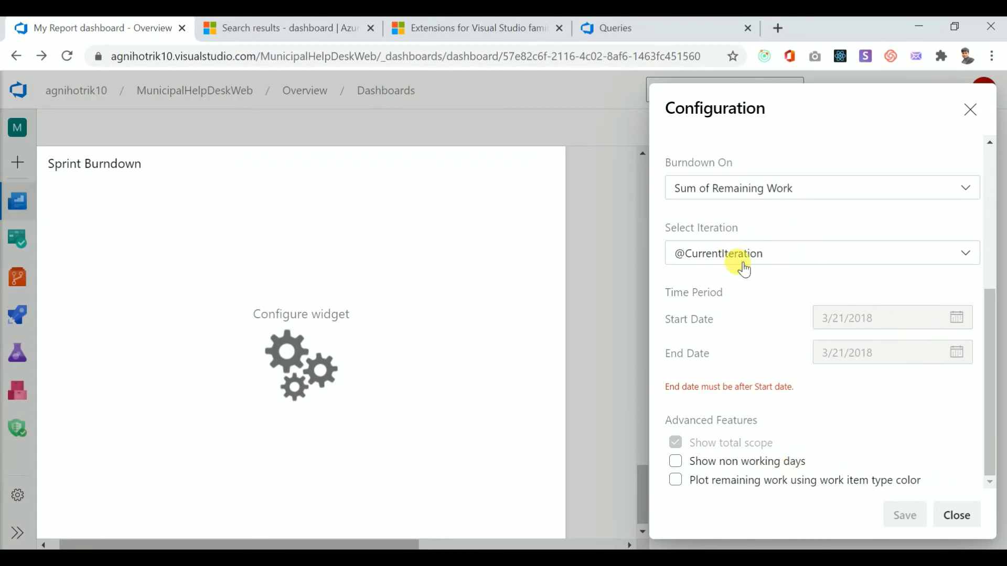
{"action": "left_click", "coordinate": [965, 254]}
{"action": "left_click", "coordinate": [792, 313]}
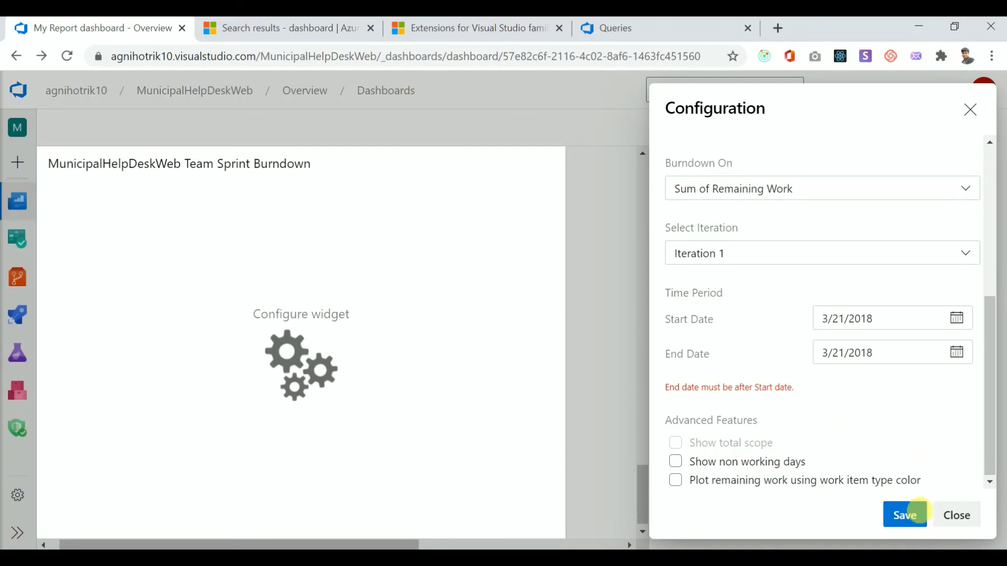
{"action": "left_click", "coordinate": [901, 514]}
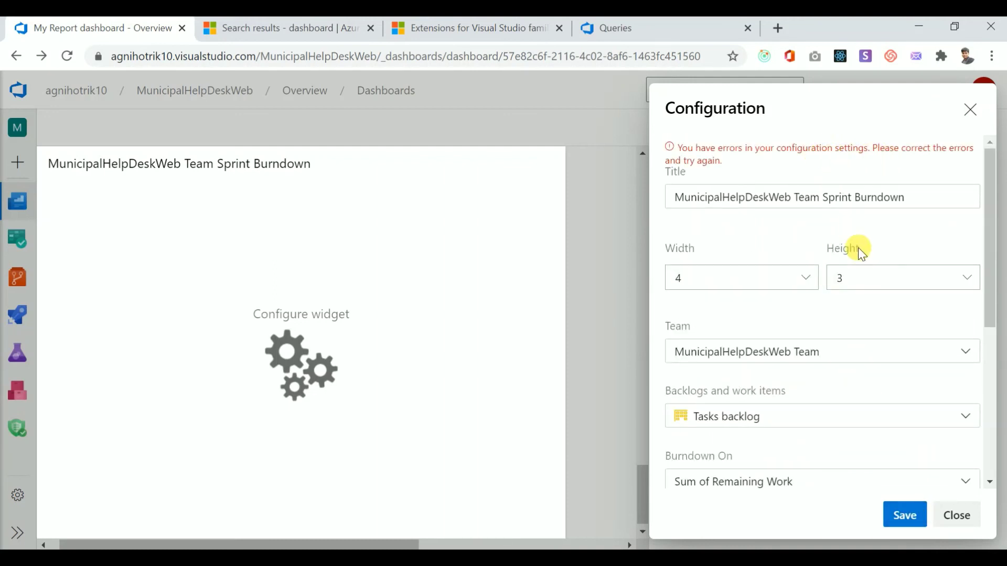
- Set the sprint burndown's end date to 3/30/2018 and save the widget
{"action": "scroll", "coordinate": [858, 248], "scroll_direction": "down", "scroll_amount": 5}
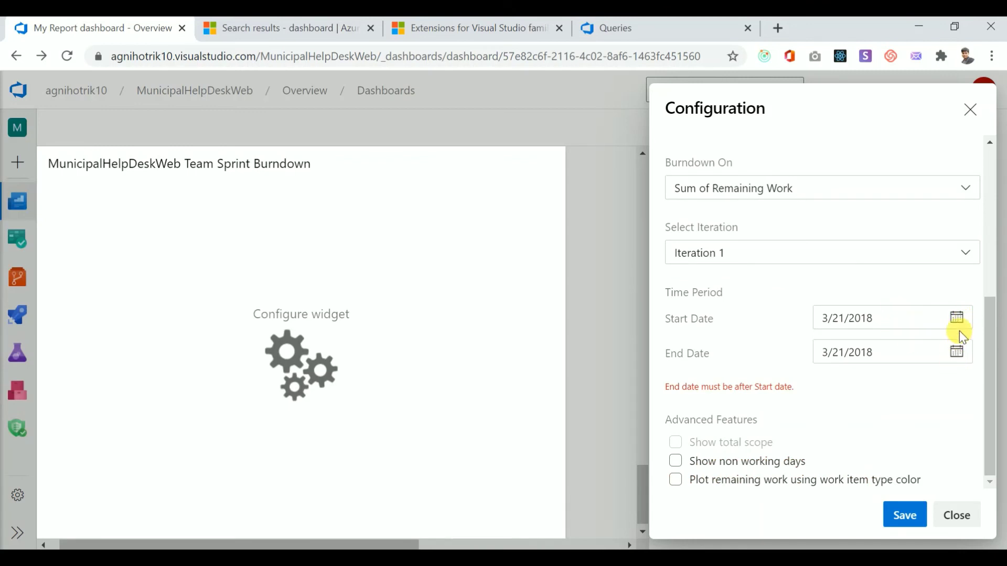
{"action": "left_click", "coordinate": [962, 354]}
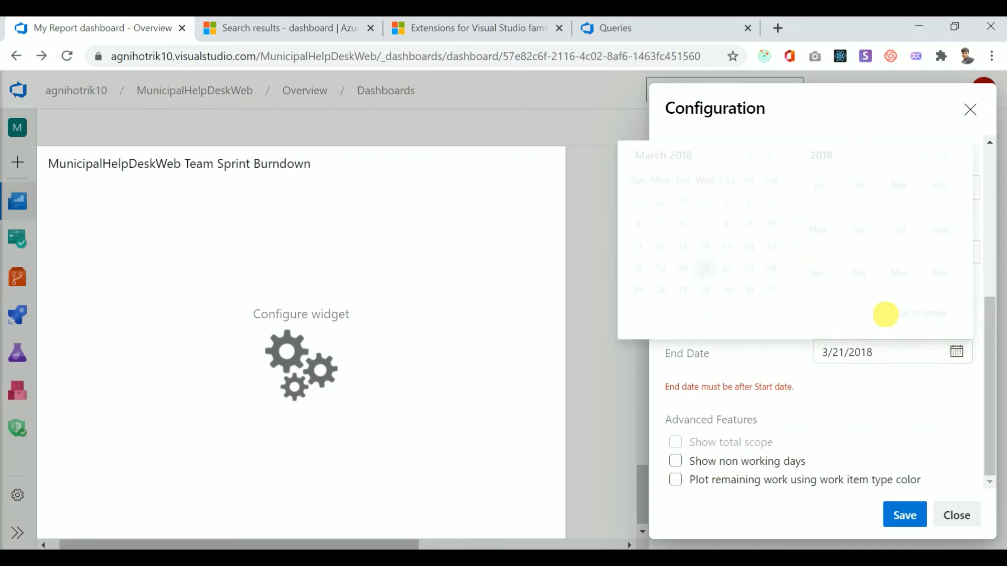
{"action": "left_click", "coordinate": [745, 297]}
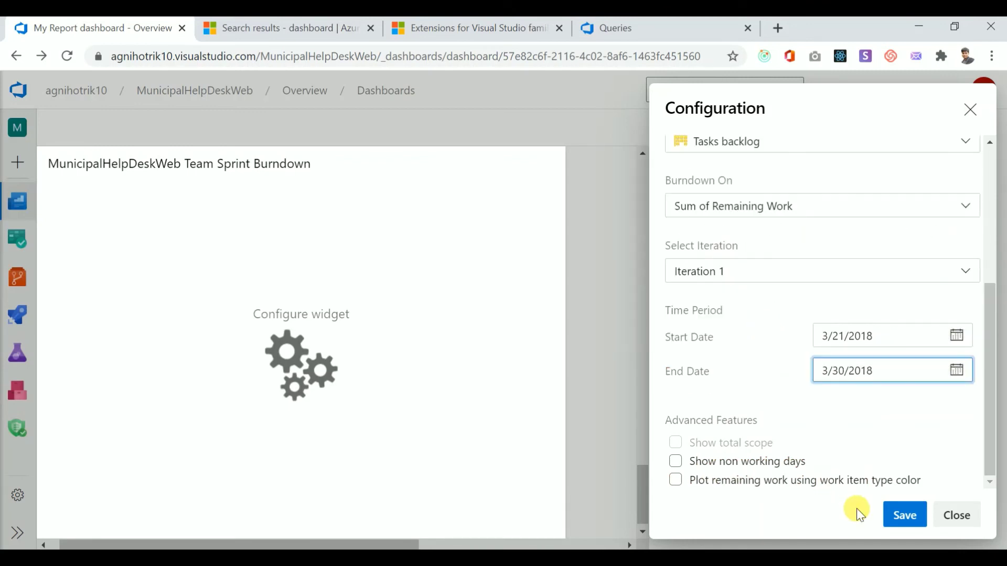
{"action": "left_click", "coordinate": [904, 515]}
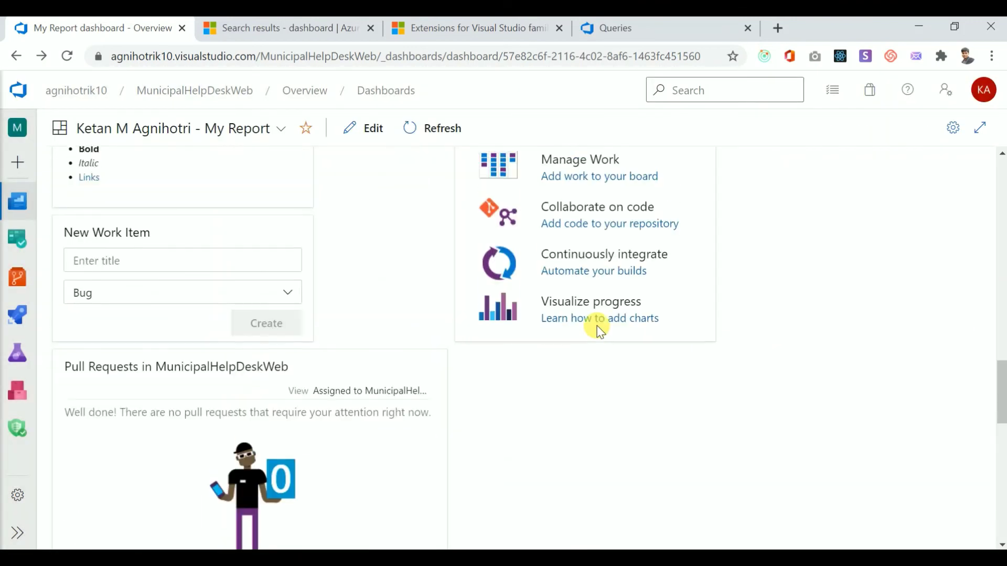
- Move the Welcome widget to the dashboard's upper-left corner, place the build history and blank widgets directly beside it, and finish editing the layout
{"action": "scroll", "coordinate": [584, 400], "scroll_direction": "down", "scroll_amount": 4}
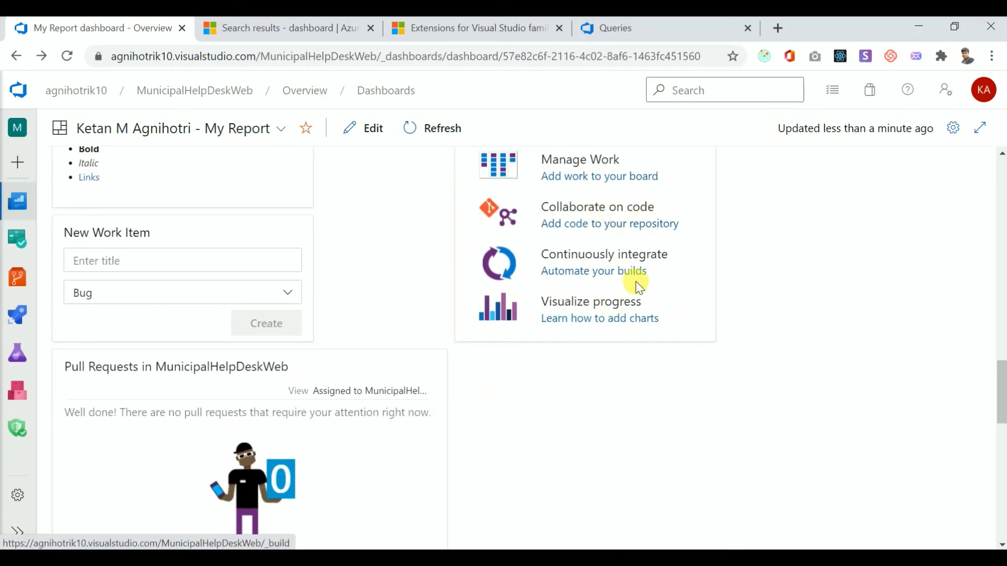
{"action": "scroll", "coordinate": [626, 336], "scroll_direction": "up", "scroll_amount": 6}
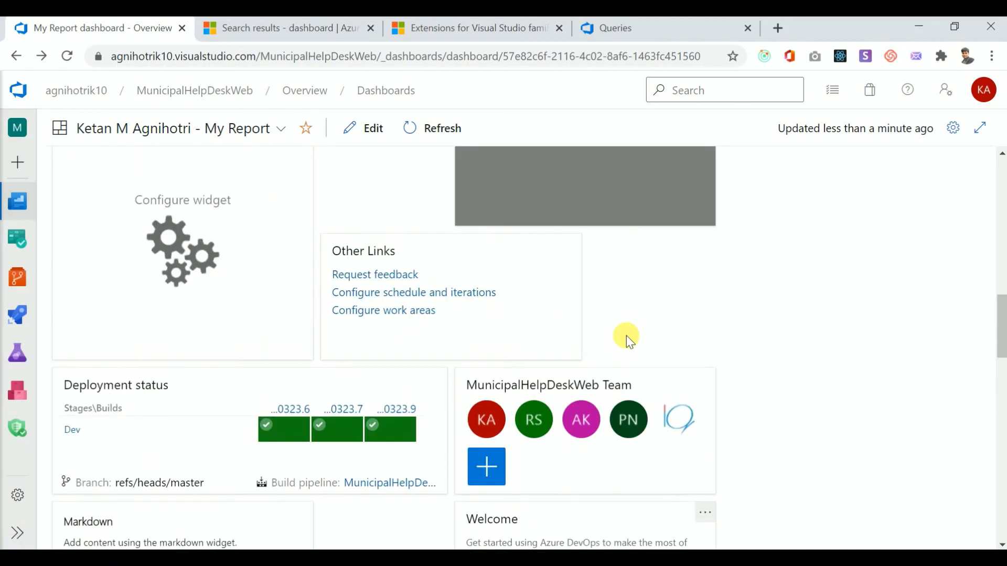
{"action": "left_click_drag", "start_coordinate": [572, 410], "coordinate": [519, 315]}
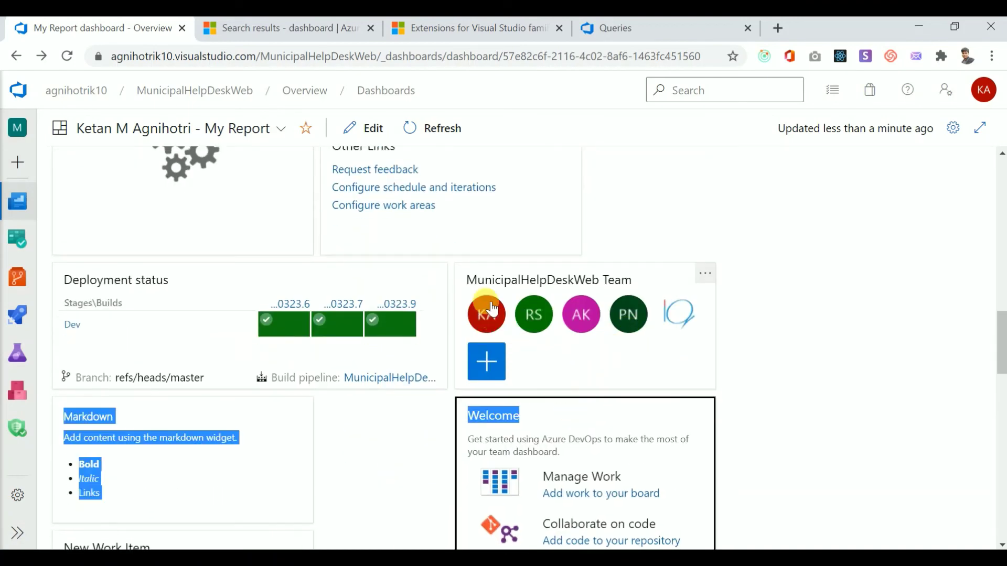
{"action": "left_click", "coordinate": [370, 130]}
{"action": "left_click_drag", "start_coordinate": [599, 431], "coordinate": [198, 199]}
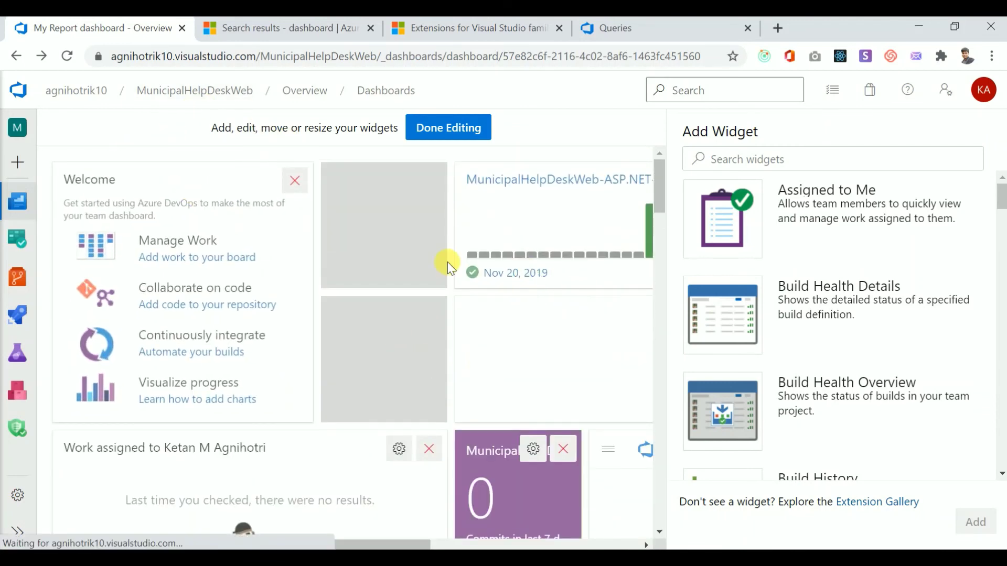
{"action": "left_click_drag", "start_coordinate": [512, 342], "coordinate": [427, 366]}
{"action": "left_click", "coordinate": [429, 128]}
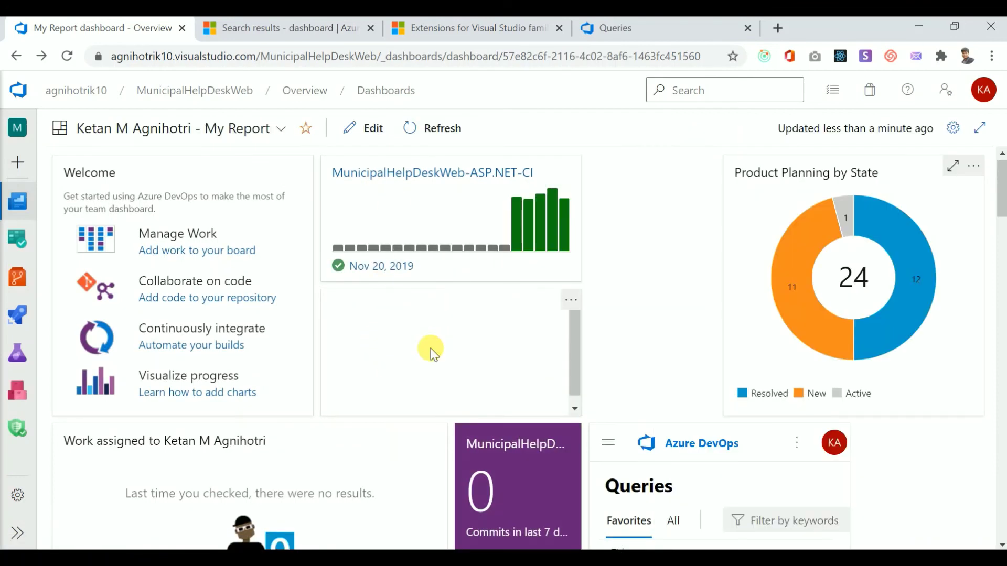
- Change the Markdown widget's heading to a level-three heading (###) reading Status Report and save the widget
{"action": "scroll", "coordinate": [436, 377], "scroll_direction": "down", "scroll_amount": 20}
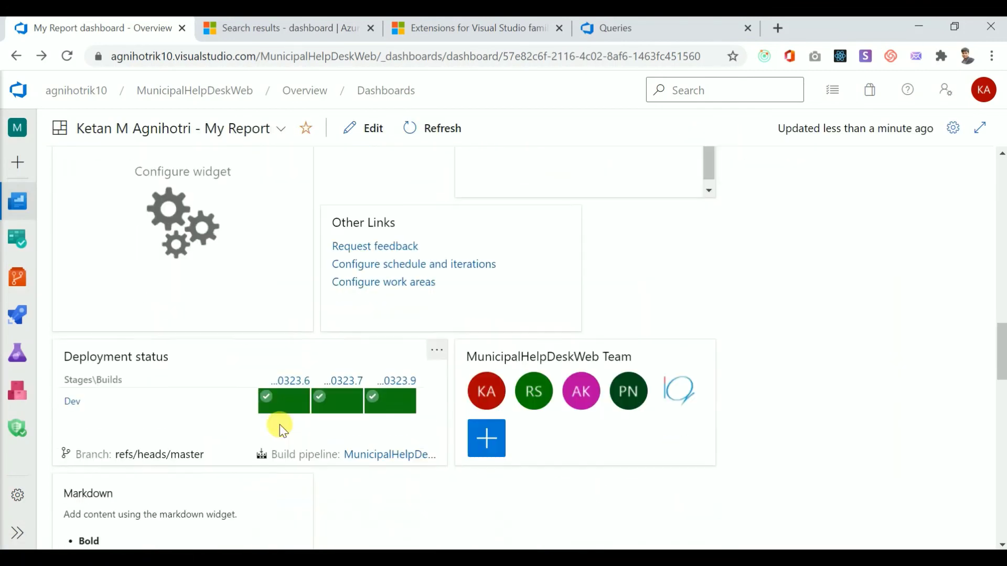
{"action": "scroll", "coordinate": [269, 393], "scroll_direction": "up", "scroll_amount": 4}
{"action": "scroll", "coordinate": [273, 394], "scroll_direction": "down", "scroll_amount": 6}
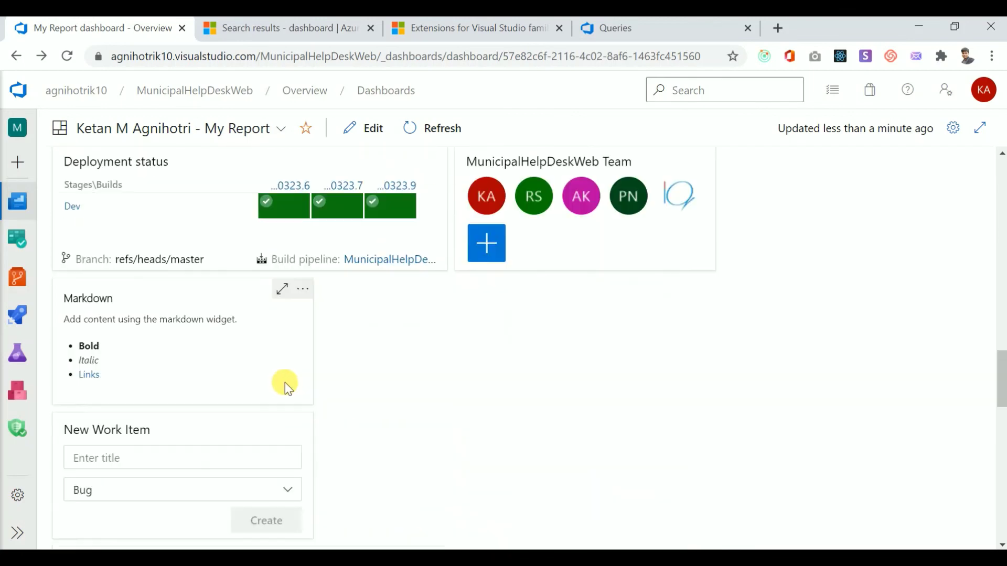
{"action": "left_click", "coordinate": [303, 273]}
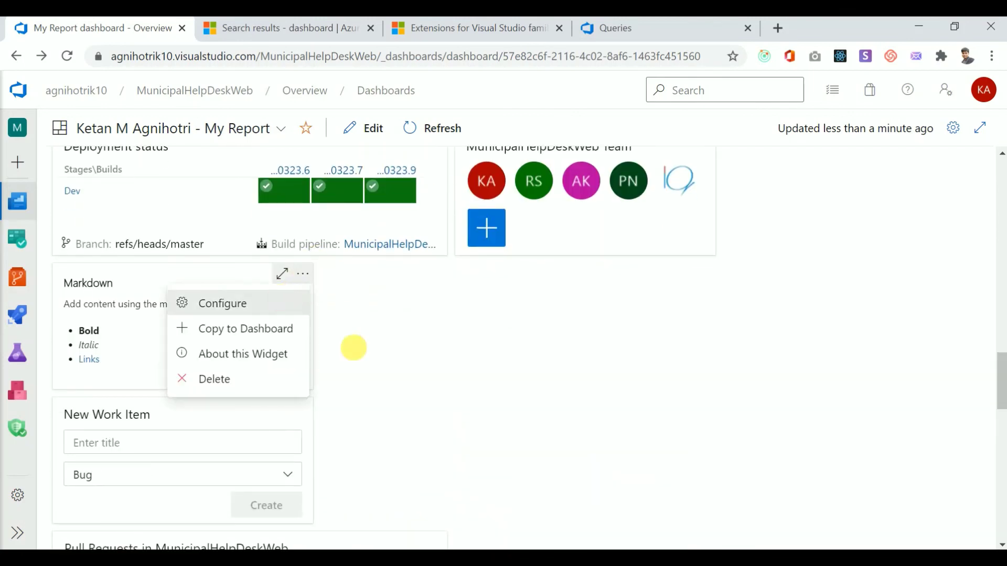
{"action": "left_click", "coordinate": [215, 300]}
{"action": "left_click", "coordinate": [740, 256]}
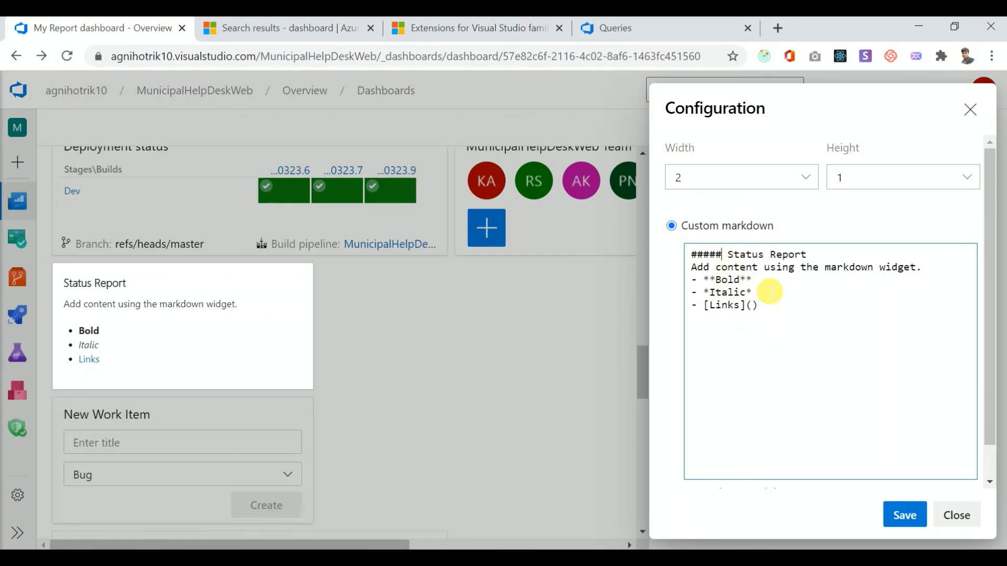
{"action": "key", "text": "BackSpace"}
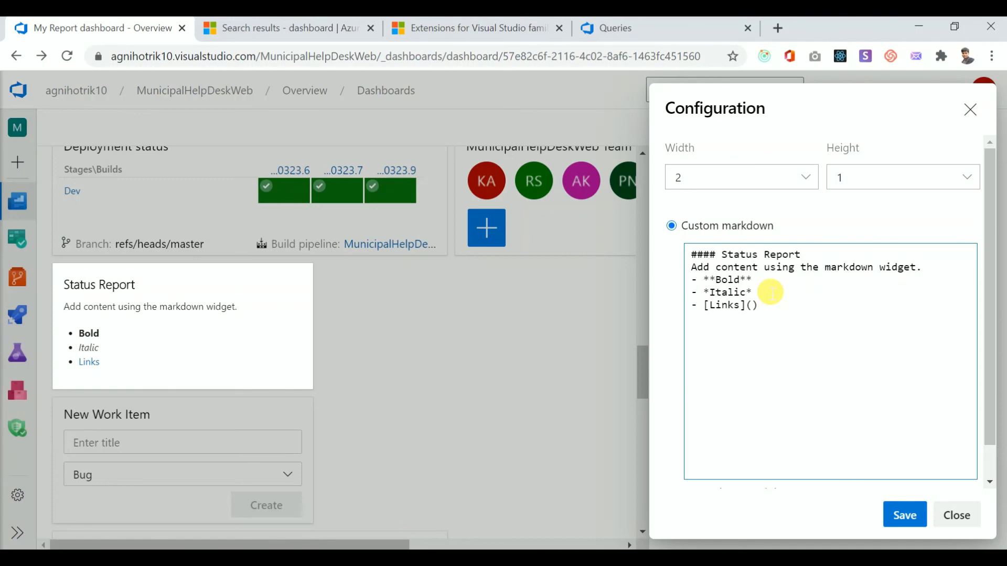
{"action": "key", "text": "BackSpace"}
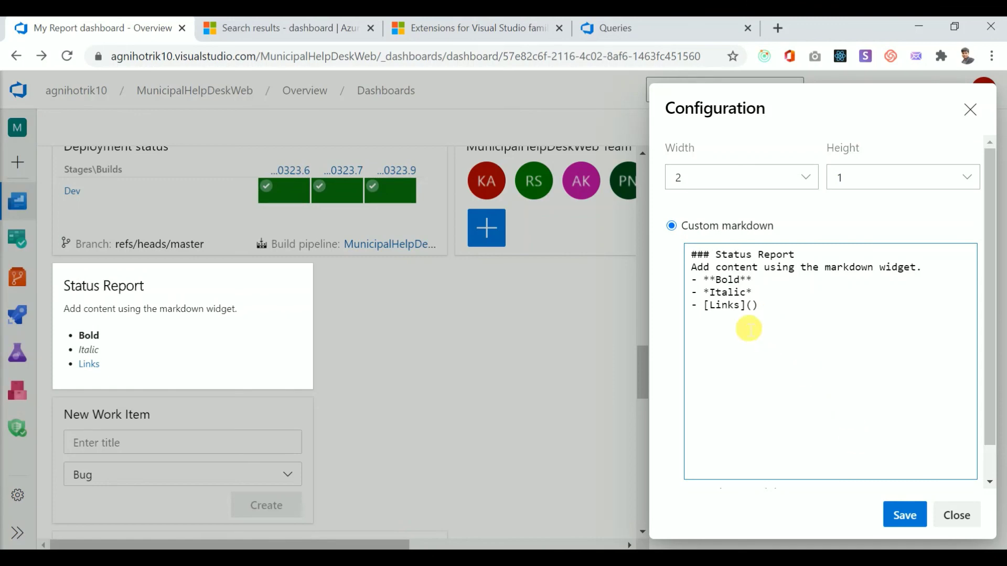
{"action": "left_click", "coordinate": [898, 519]}
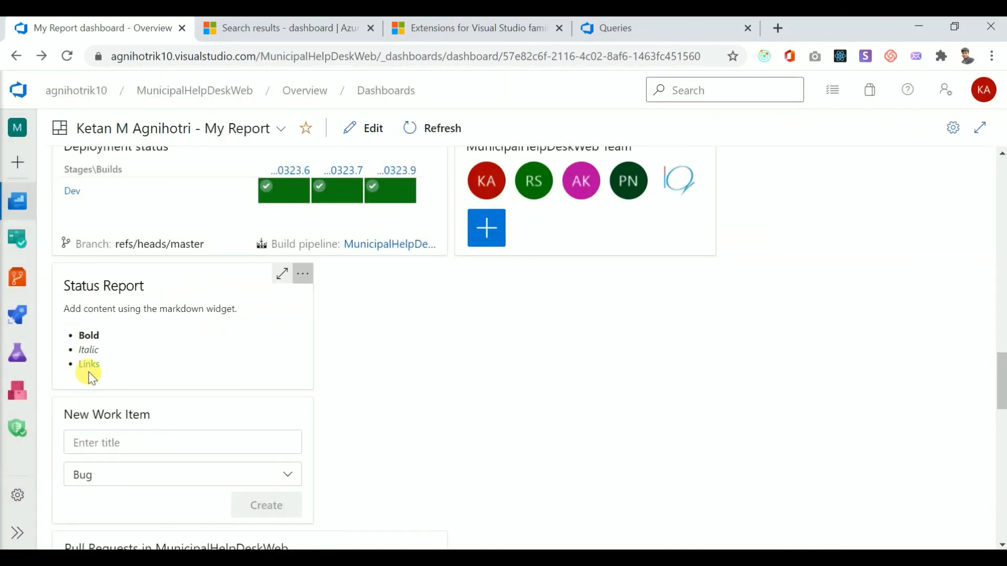
- Move the Status Report widget to the dashboard's upper-left corner, above the Welcome widget, and finish editing the layout
{"action": "left_click", "coordinate": [370, 128]}
{"action": "left_click_drag", "start_coordinate": [173, 299], "coordinate": [162, 162]}
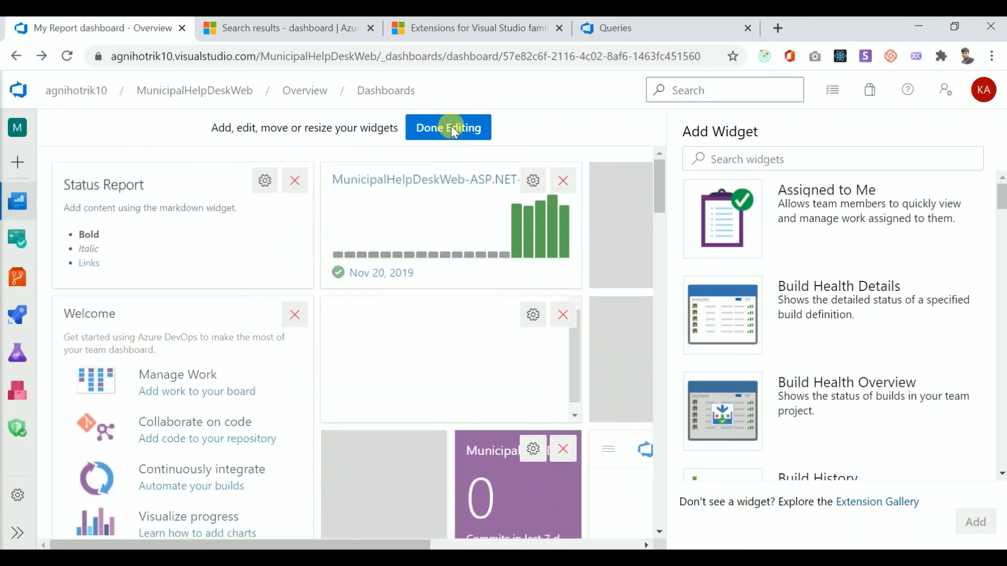
{"action": "left_click", "coordinate": [450, 126]}
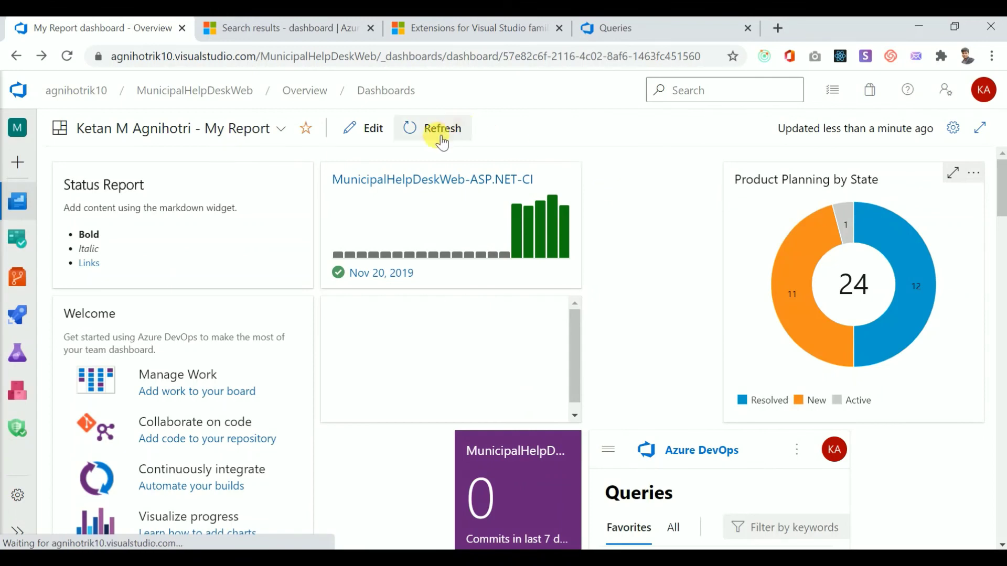
- Shift the commits tile, embedded Queries page and Product Planning by State chart one column left to close the gaps, and finish editing the layout
{"action": "left_click", "coordinate": [361, 129]}
{"action": "left_click_drag", "start_coordinate": [464, 474], "coordinate": [419, 469]}
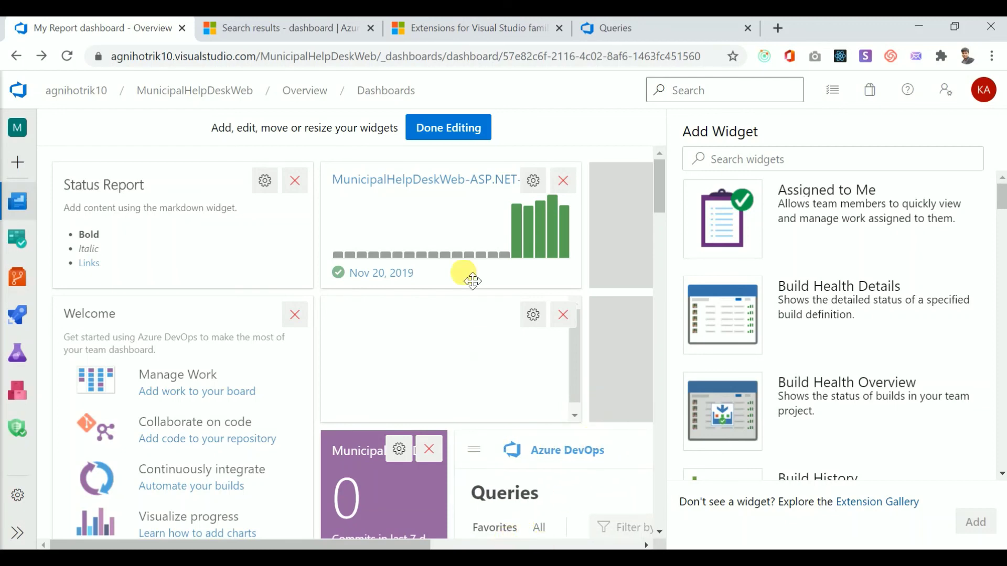
{"action": "left_click_drag", "start_coordinate": [450, 546], "coordinate": [590, 546]}
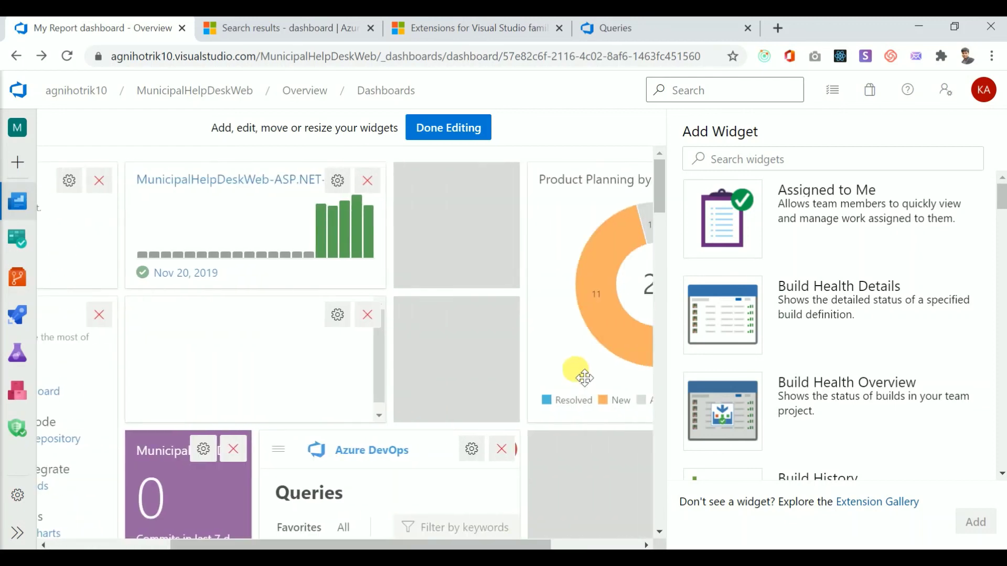
{"action": "left_click_drag", "start_coordinate": [577, 371], "coordinate": [448, 369]}
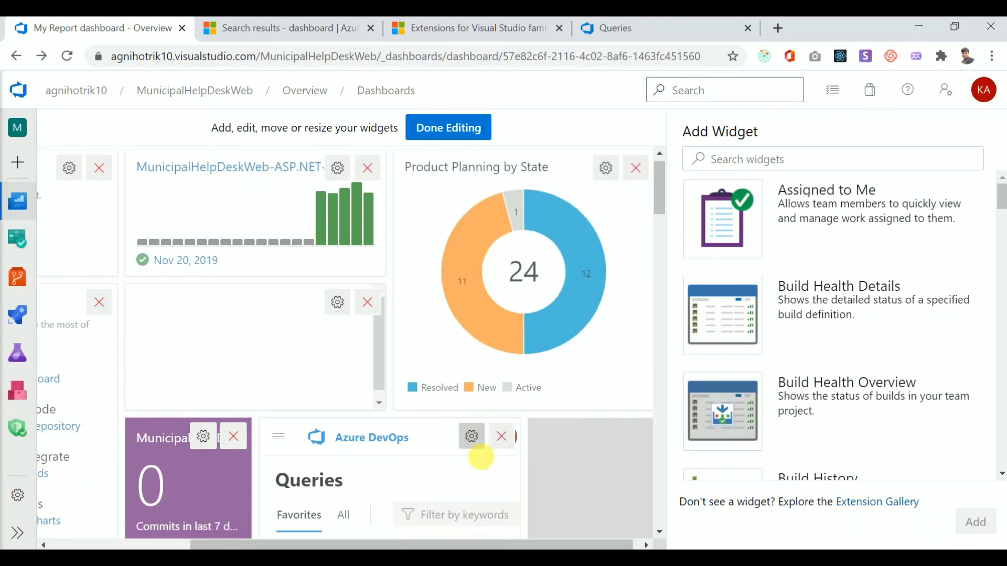
{"action": "scroll", "coordinate": [479, 456], "scroll_direction": "down", "scroll_amount": 5}
{"action": "left_click_drag", "start_coordinate": [269, 389], "coordinate": [438, 382]}
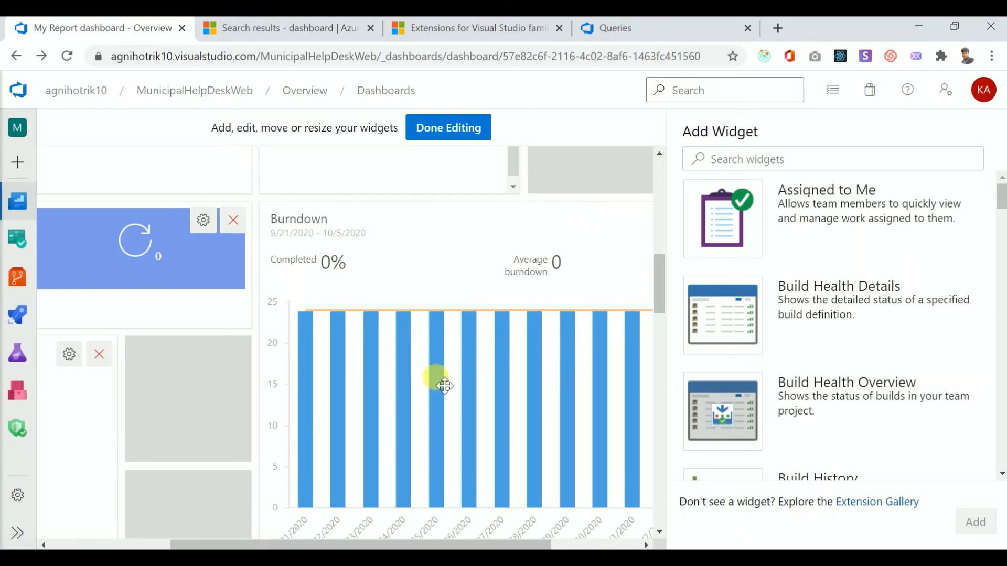
{"action": "scroll", "coordinate": [449, 400], "scroll_direction": "up", "scroll_amount": 5}
{"action": "left_click", "coordinate": [469, 130]}
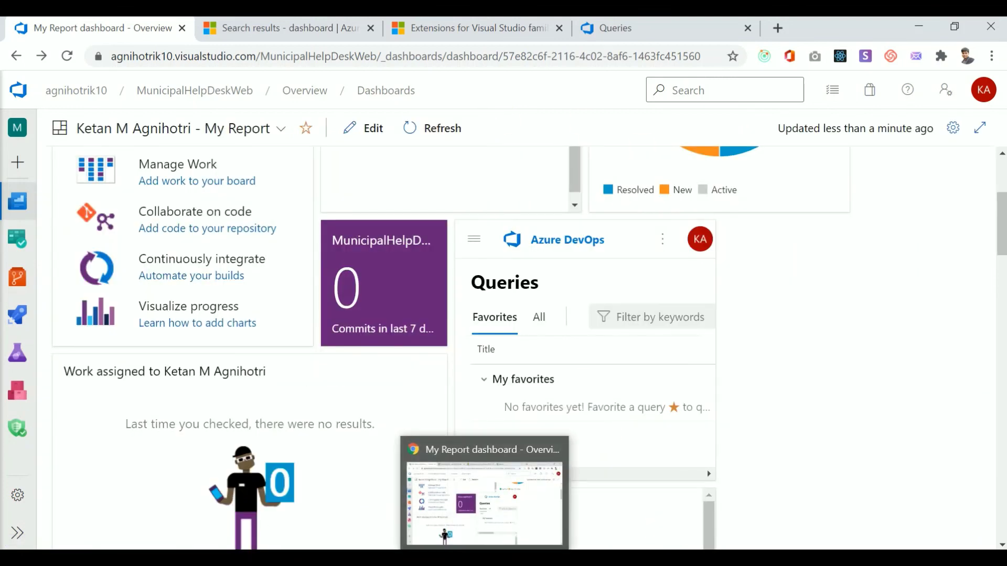
- Open the website k10.in in a new browser tab
{"action": "mouse_move", "coordinate": [722, 559]}
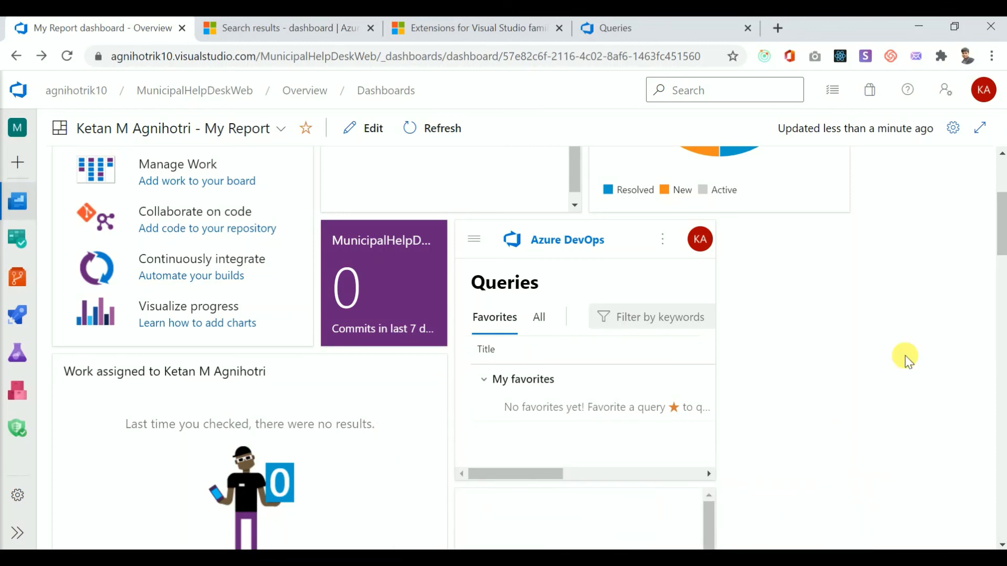
{"action": "key", "text": "ctrl+t"}
{"action": "type", "text": "k10.in"}
{"action": "key", "text": "Return"}
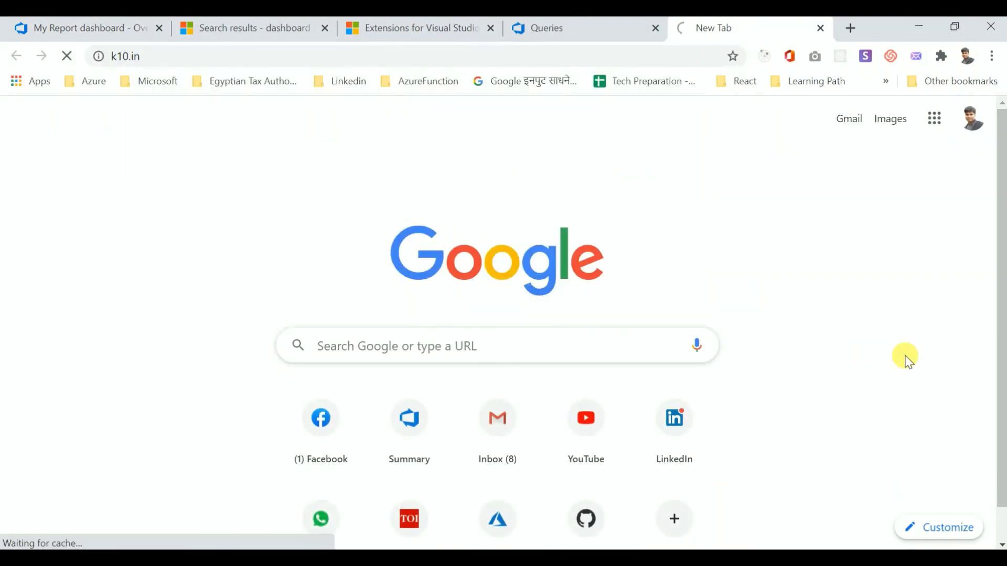